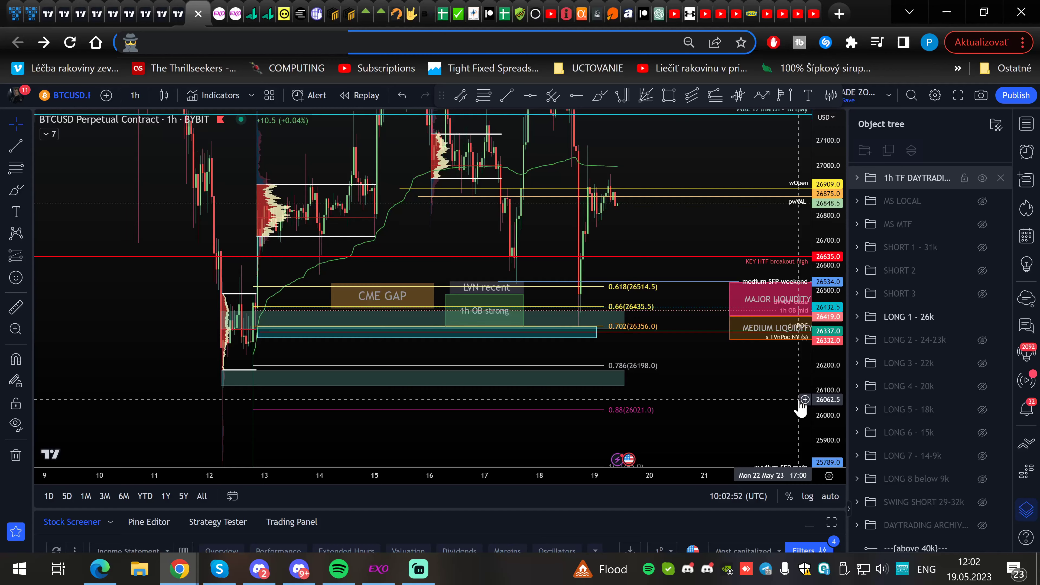
Switch to Discord and review the limit-order trade posts in the bitcoin-ta-chat channel and the server's channel list
{"action": "left_click", "coordinate": [260, 568]}
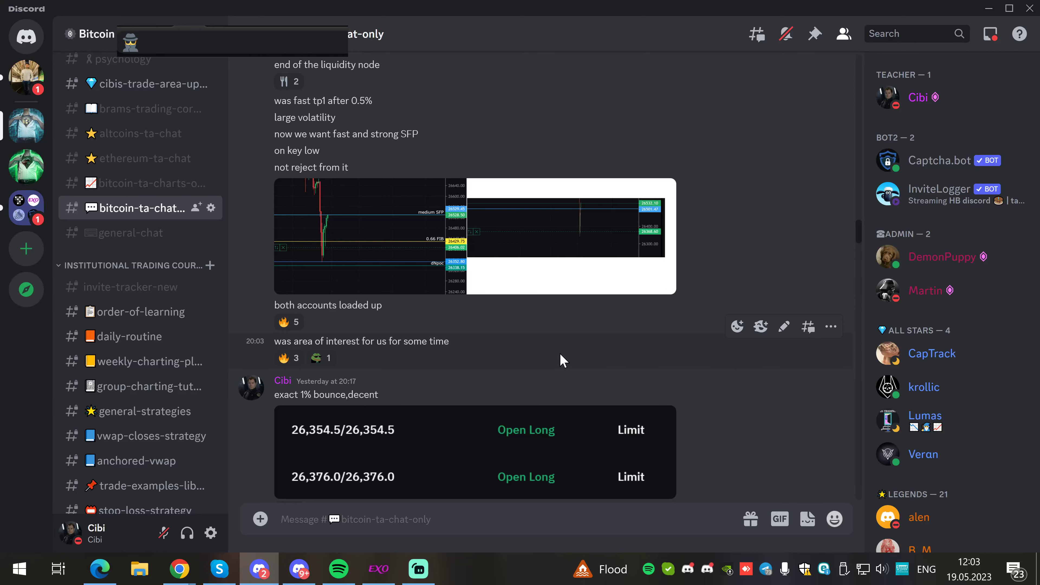
{"action": "scroll", "coordinate": [533, 325], "scroll_direction": "down", "scroll_amount": 3}
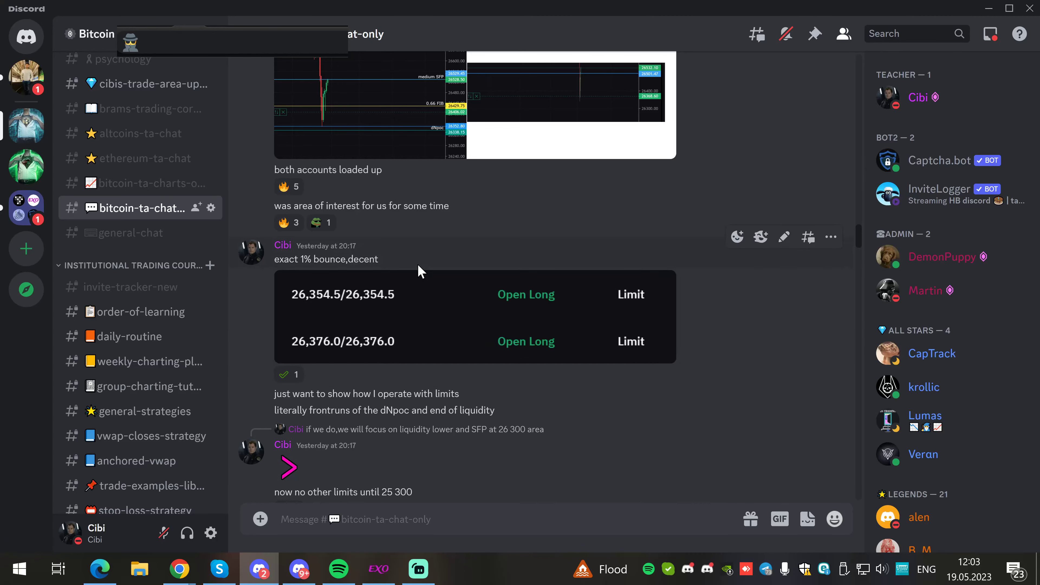
{"action": "scroll", "coordinate": [118, 362], "scroll_direction": "down", "scroll_amount": 15}
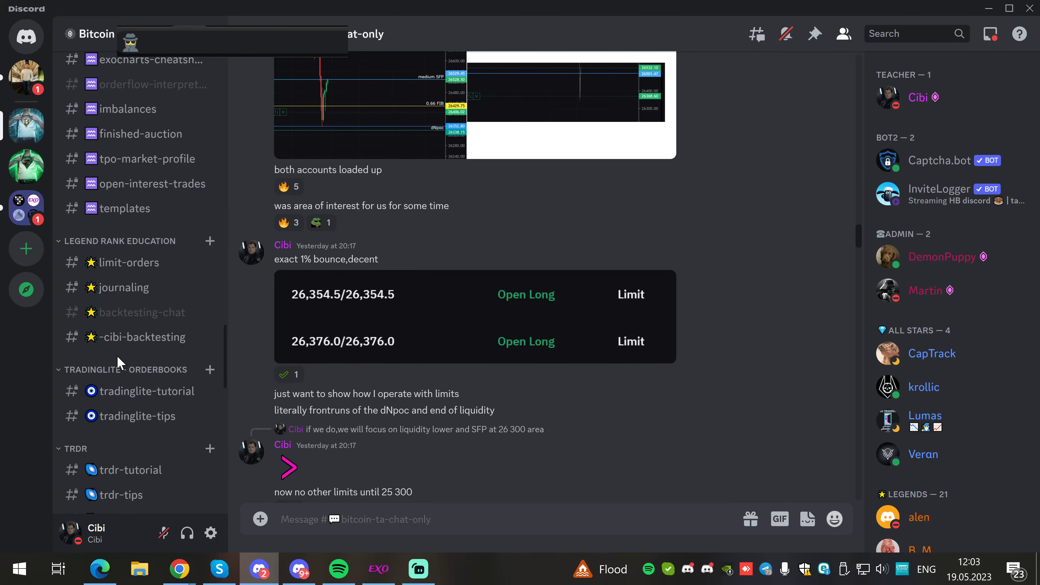
{"action": "scroll", "coordinate": [119, 363], "scroll_direction": "up", "scroll_amount": 3}
{"action": "scroll", "coordinate": [123, 360], "scroll_direction": "down", "scroll_amount": 10}
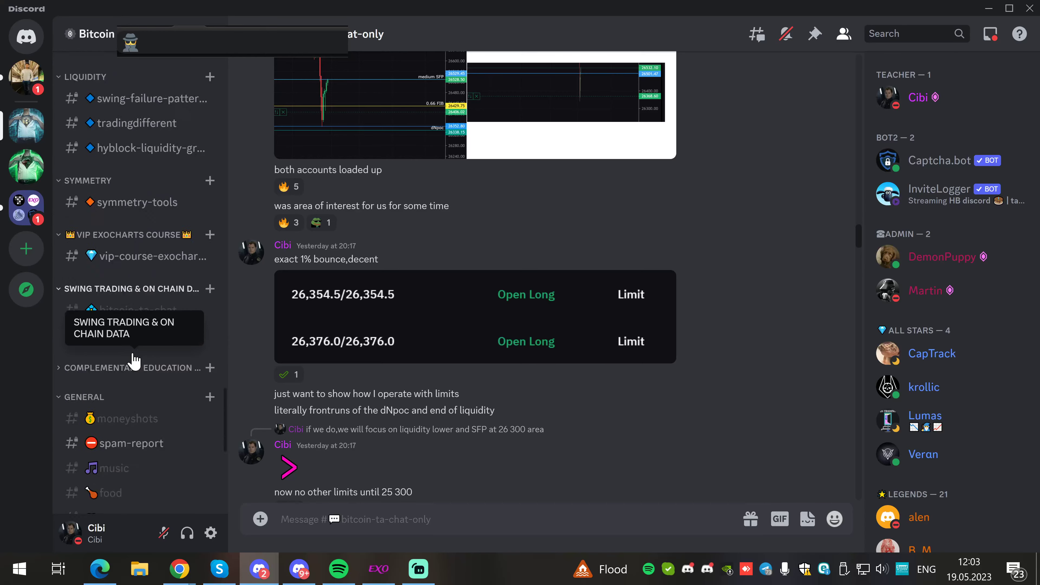
{"action": "scroll", "coordinate": [134, 361], "scroll_direction": "up", "scroll_amount": 2}
{"action": "scroll", "coordinate": [135, 360], "scroll_direction": "up", "scroll_amount": 8}
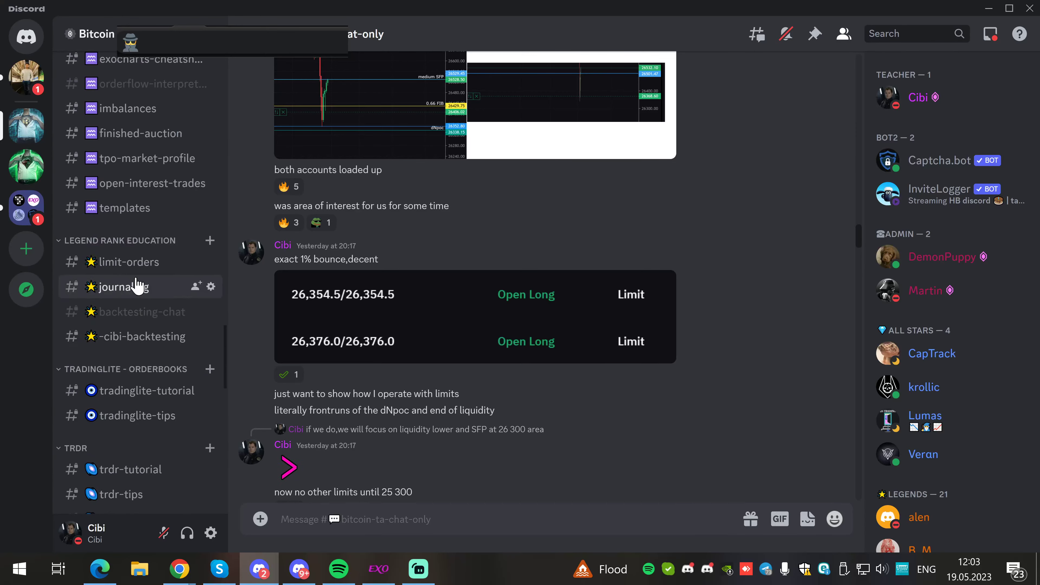
{"action": "scroll", "coordinate": [140, 283], "scroll_direction": "up", "scroll_amount": 10}
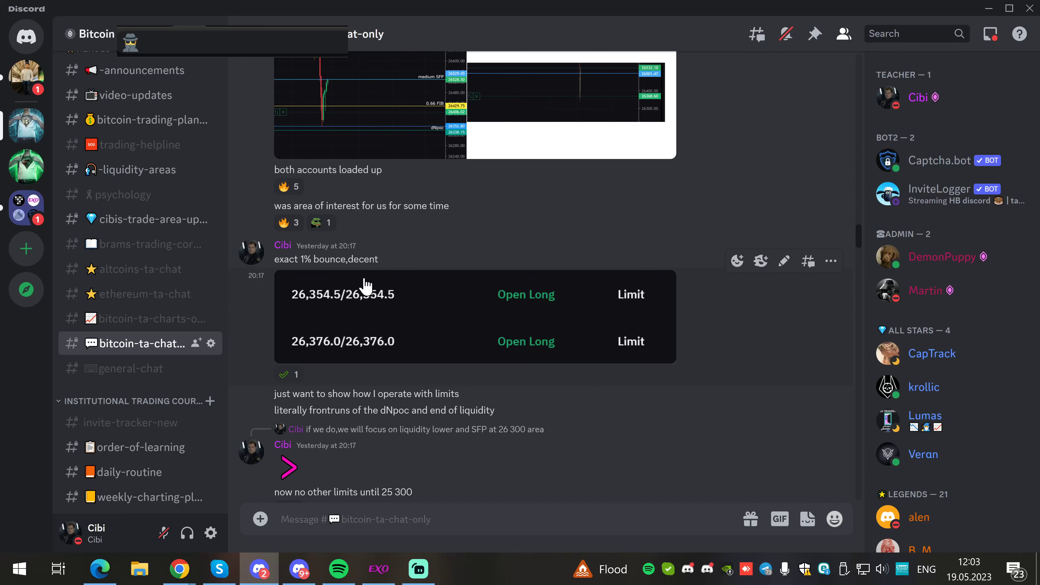
Switch back to the BTCUSD 1h chart in Chrome and examine the CME GAP, LVN recent and medium SFP weekend areas
{"action": "left_click", "coordinate": [179, 569]}
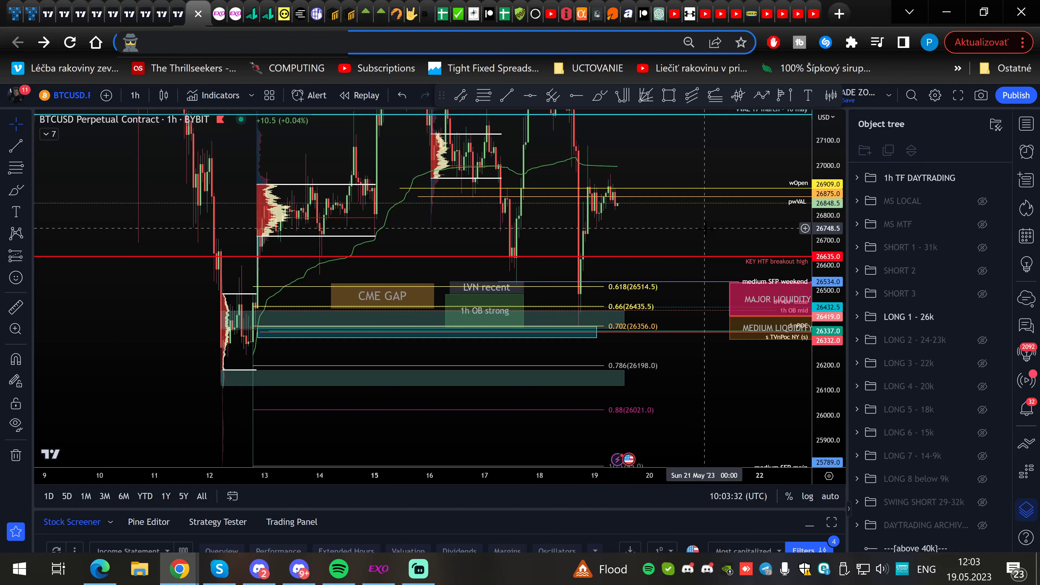
{"action": "left_click_drag", "start_coordinate": [693, 234], "coordinate": [634, 232]}
{"action": "left_click_drag", "start_coordinate": [827, 362], "coordinate": [826, 283]}
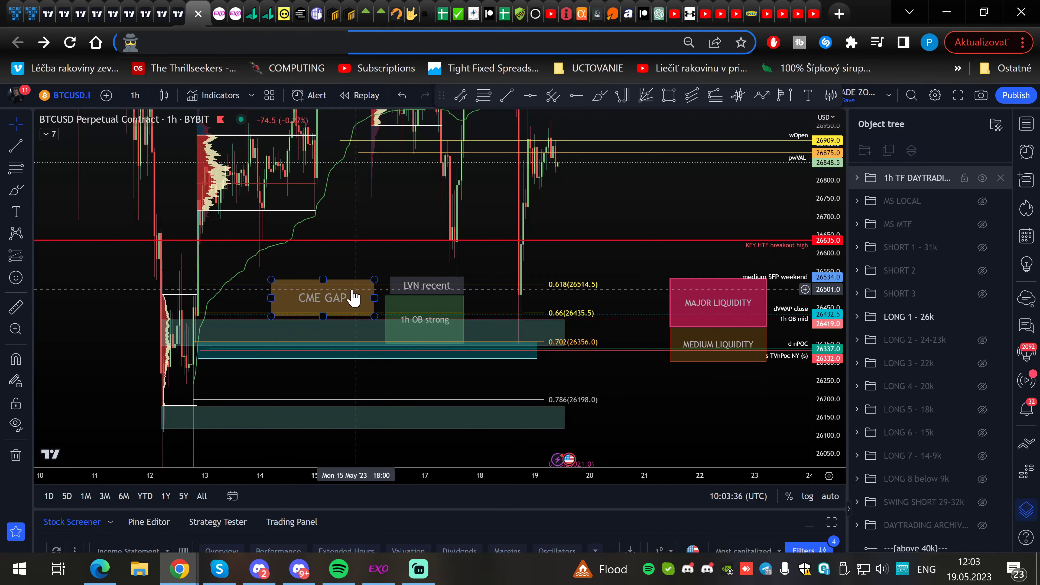
{"action": "left_click", "coordinate": [455, 288]}
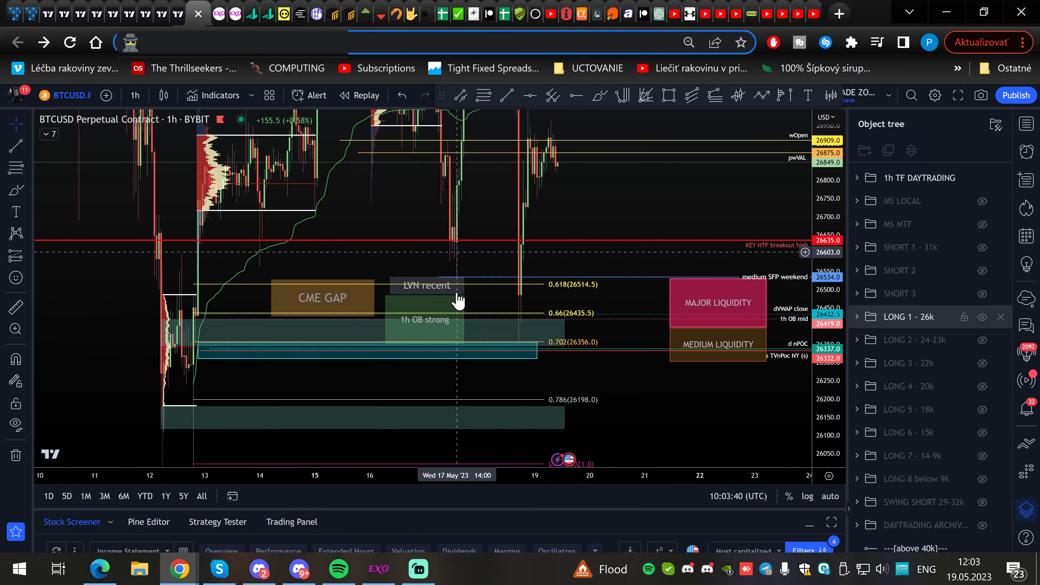
{"action": "left_click", "coordinate": [567, 299]}
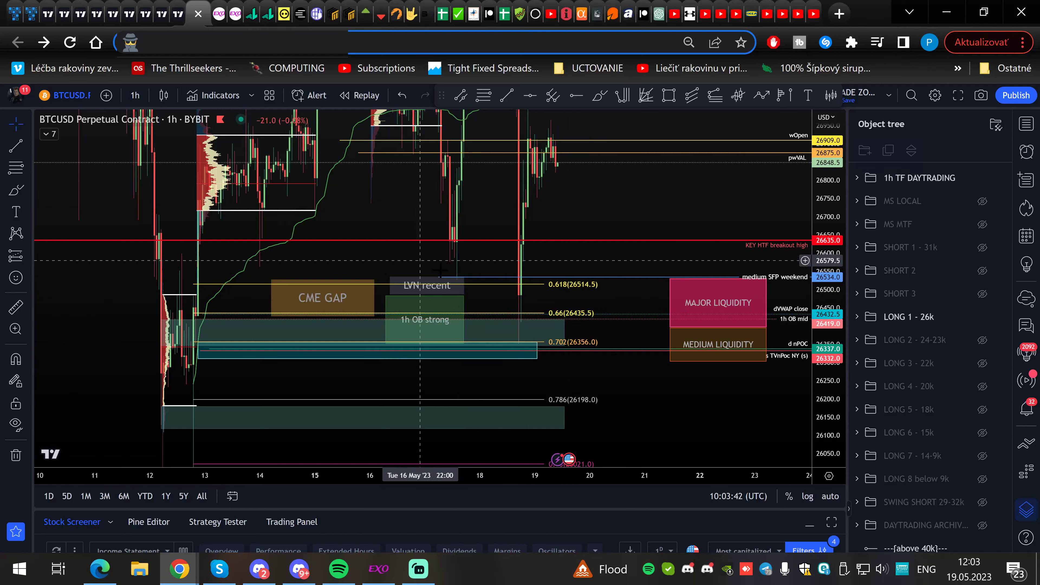
{"action": "left_click", "coordinate": [461, 278]}
{"action": "left_click", "coordinate": [459, 277]}
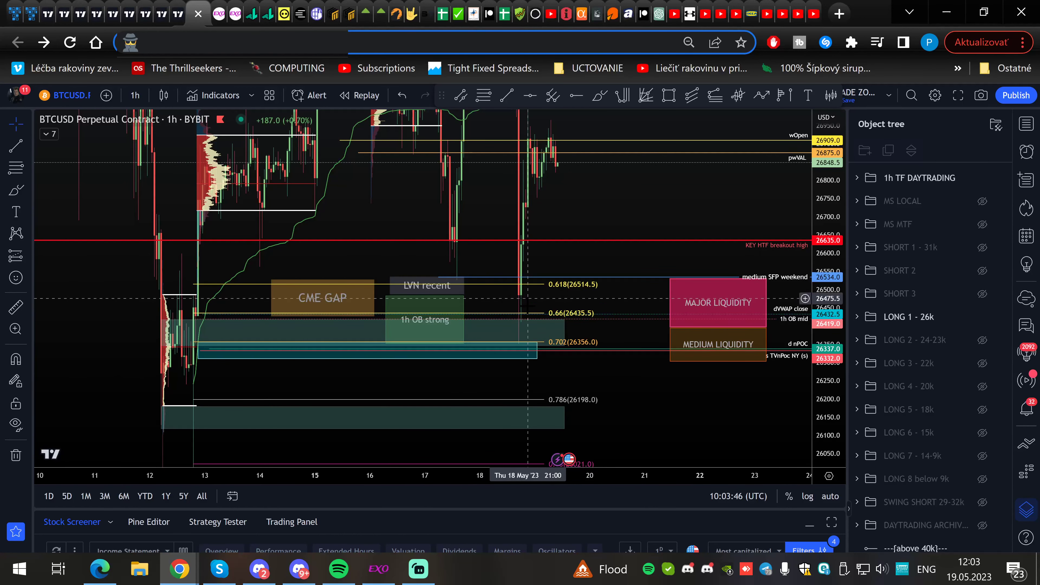
{"action": "left_click", "coordinate": [510, 327]}
{"action": "left_click", "coordinate": [511, 256]}
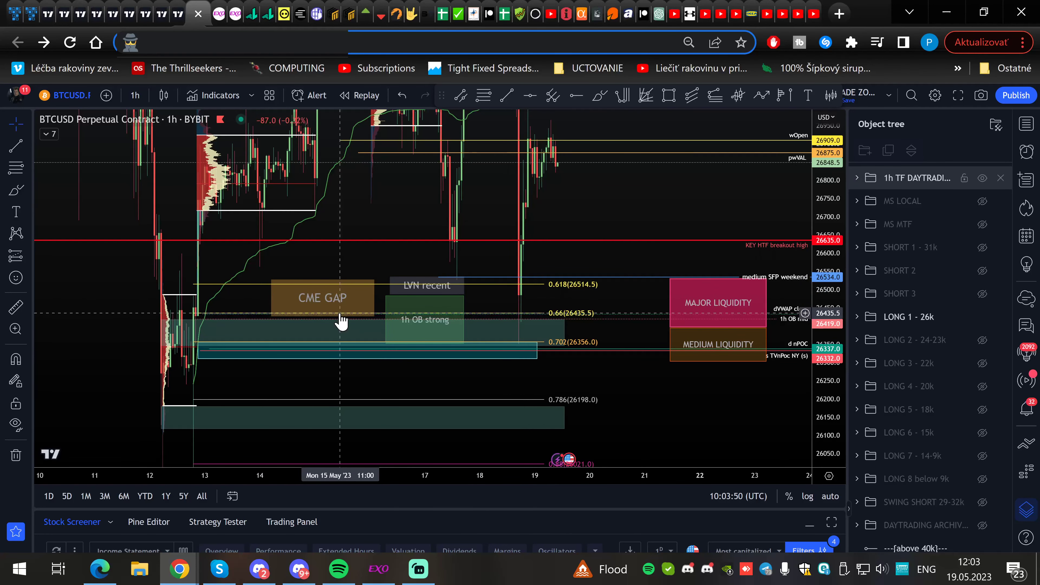
Inspect the overlap of the green support zone, LVN recent, 1h OB strong and CME GAP boxes with the 0.66 and 0.702 Fibonacci levels
{"action": "left_click", "coordinate": [335, 328]}
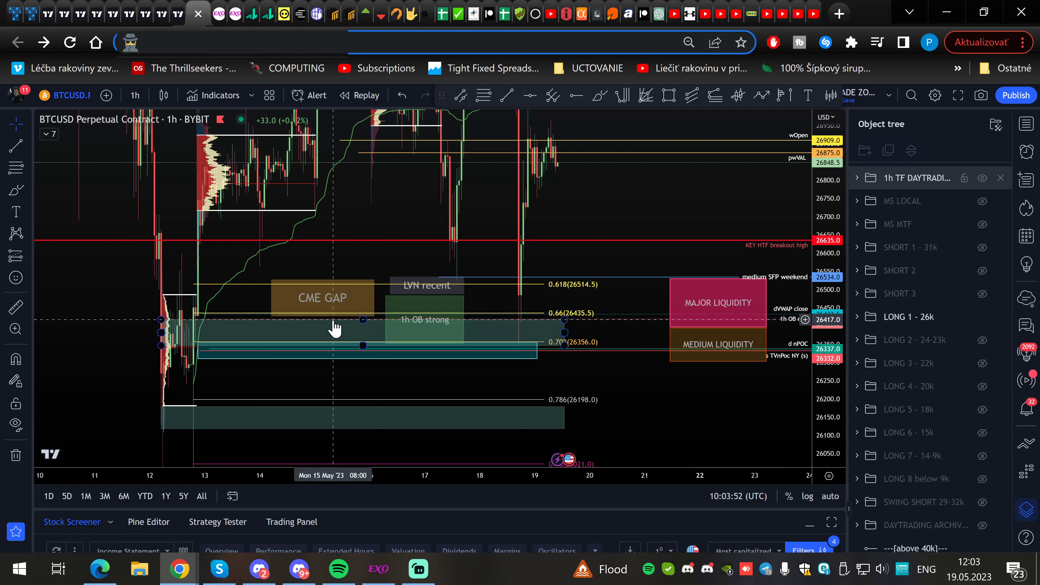
{"action": "left_click", "coordinate": [465, 284]}
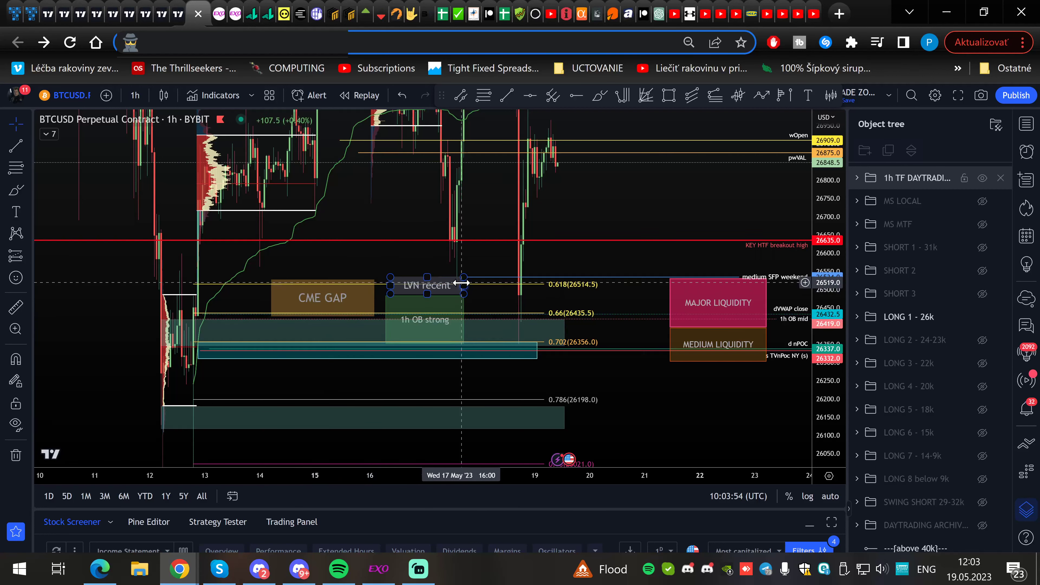
{"action": "left_click", "coordinate": [459, 285]}
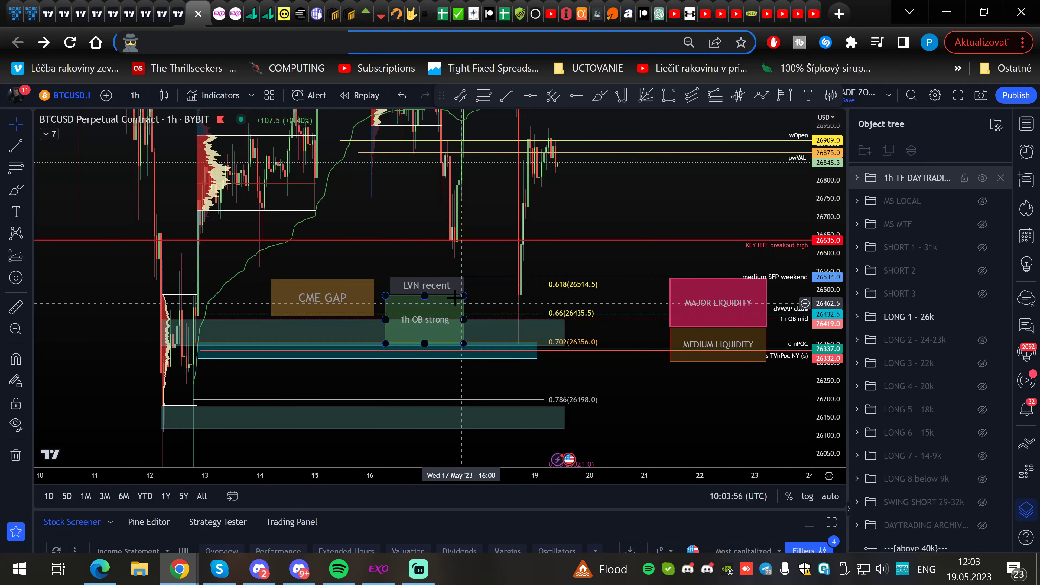
{"action": "left_click", "coordinate": [369, 313]}
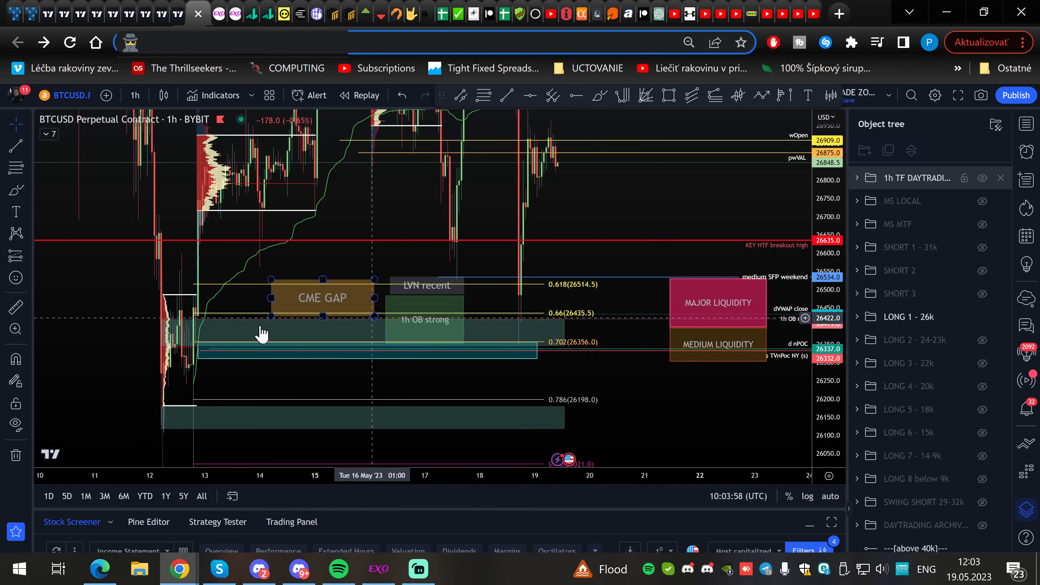
{"action": "key", "text": "Escape"}
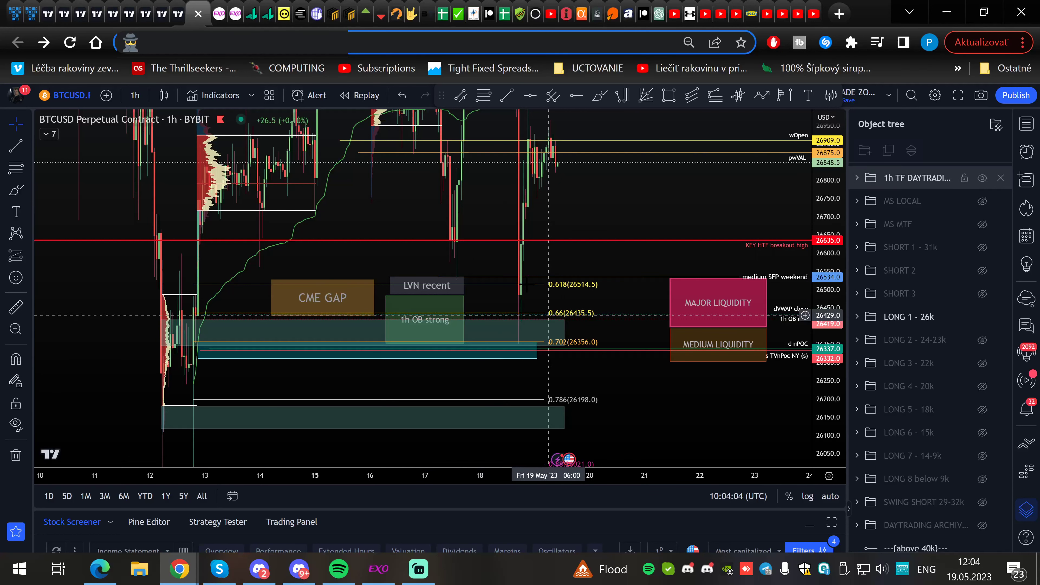
{"action": "left_click", "coordinate": [459, 286]}
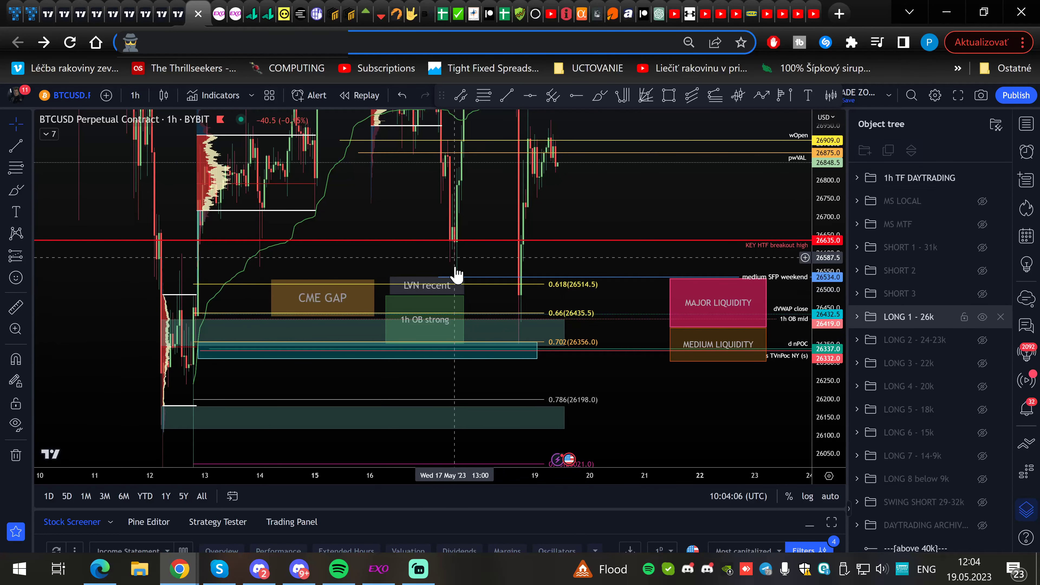
{"action": "left_click", "coordinate": [496, 315]}
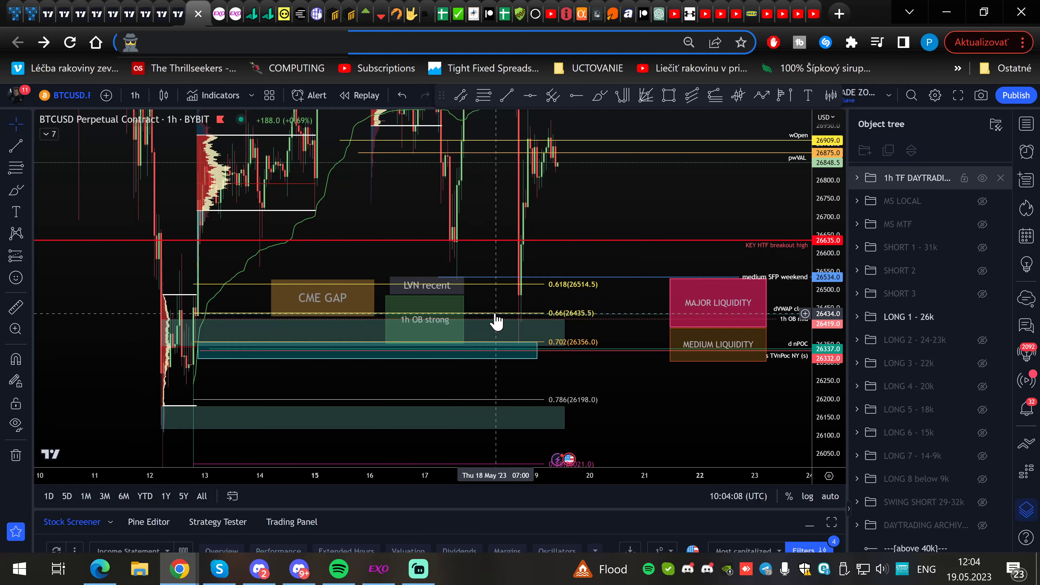
{"action": "left_click", "coordinate": [538, 346]}
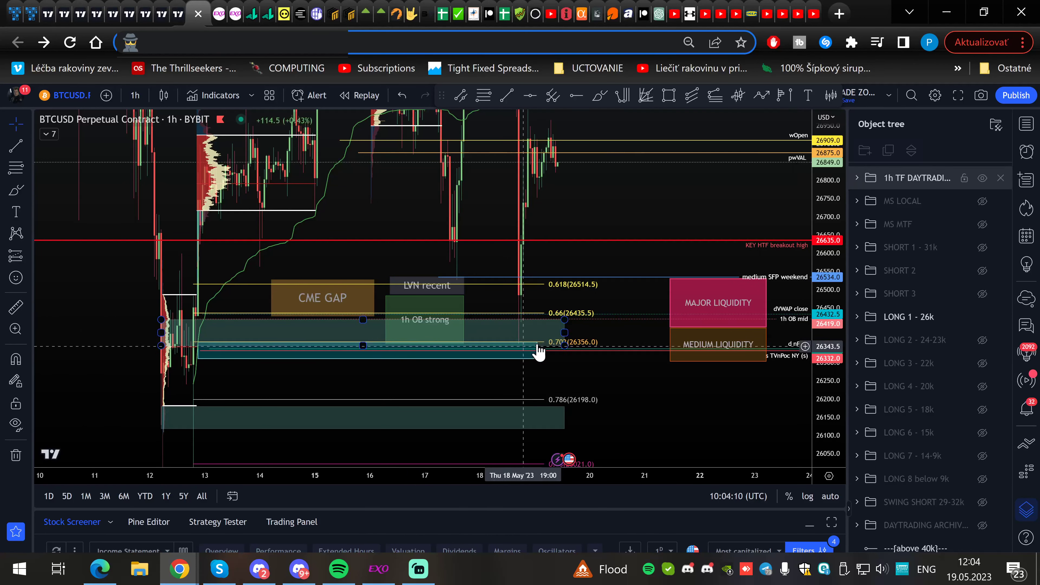
{"action": "key", "text": "Escape"}
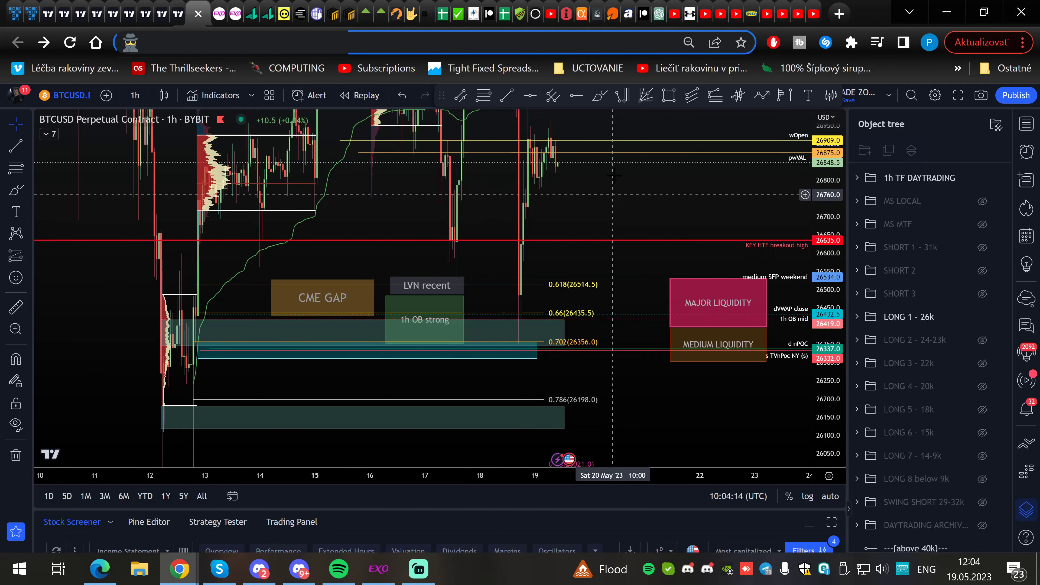
Examine the MAJOR LIQUIDITY and MEDIUM LIQUIDITY boxes against the d nPOC and s TVnPoc NY levels at closer price scale
{"action": "left_click_drag", "start_coordinate": [614, 194], "coordinate": [600, 156]}
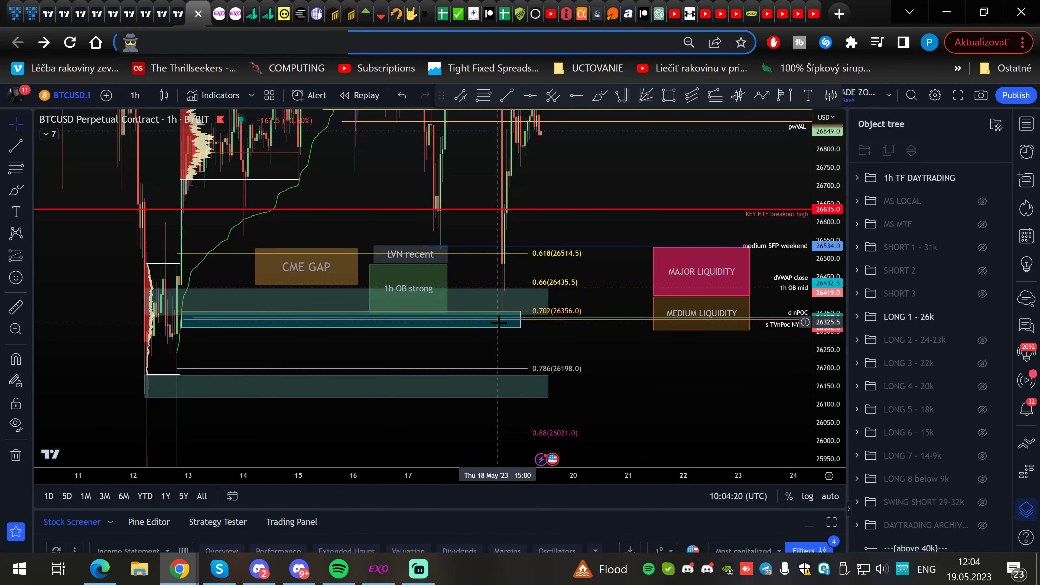
{"action": "left_click_drag", "start_coordinate": [593, 362], "coordinate": [565, 346]}
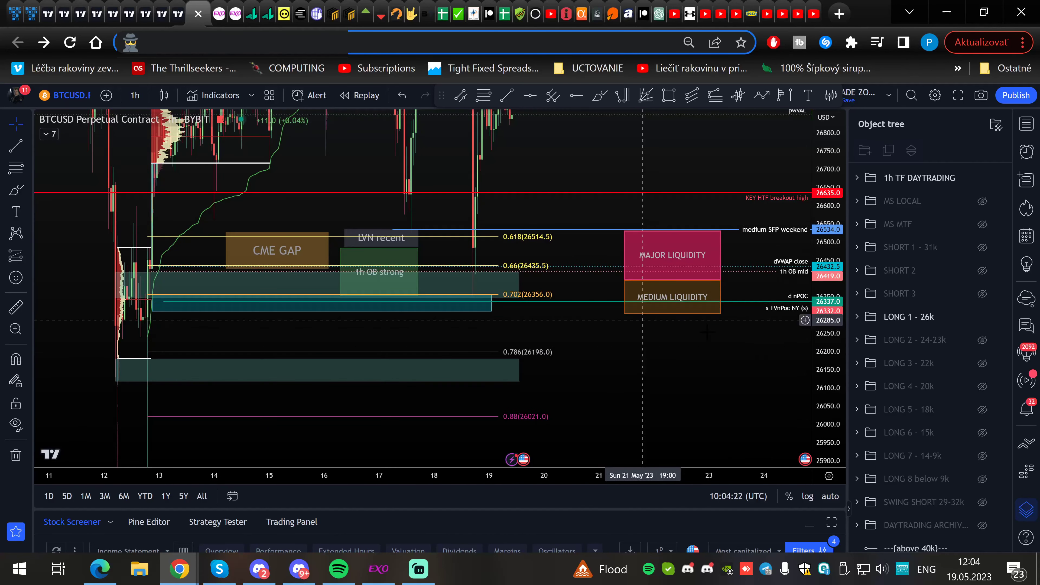
{"action": "left_click_drag", "start_coordinate": [824, 331], "coordinate": [823, 247]}
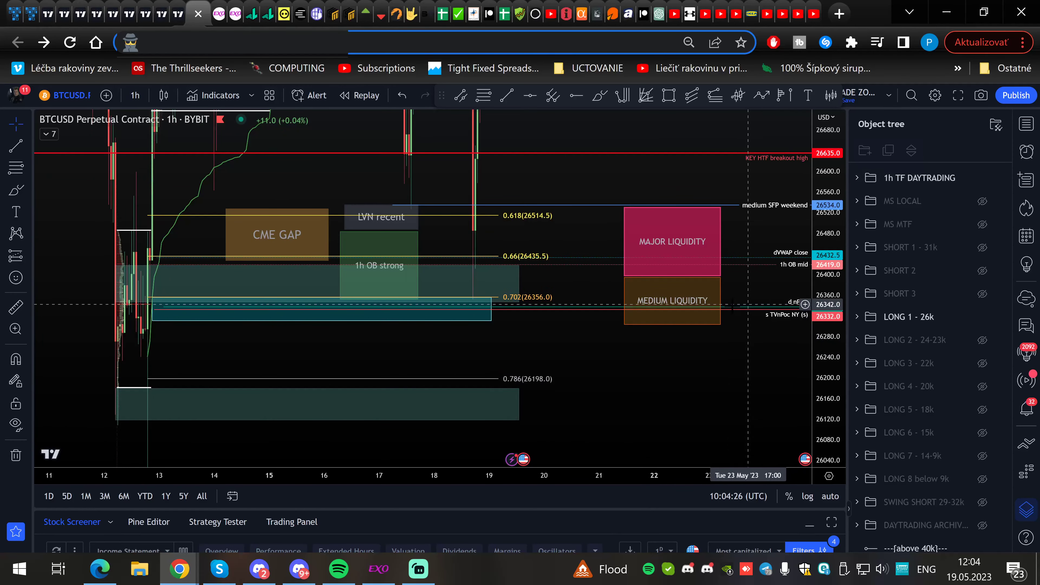
Trace the 12 May POC line to the 18 May low on the web 30m TPO profile and the Exocharts desktop BTCUSD 5m chart
{"action": "left_click", "coordinate": [235, 13]}
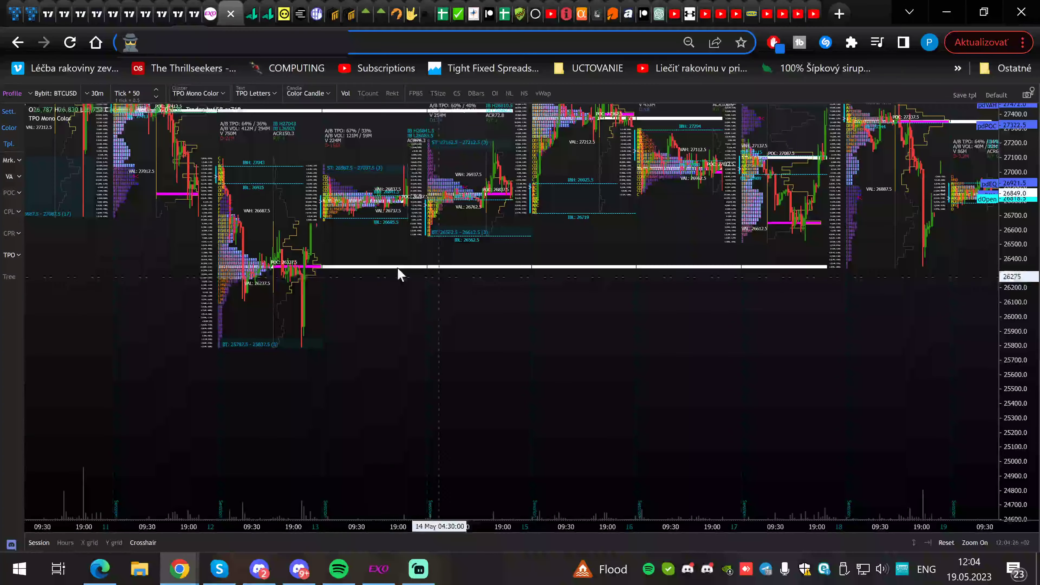
{"action": "left_click_drag", "start_coordinate": [402, 229], "coordinate": [330, 242]}
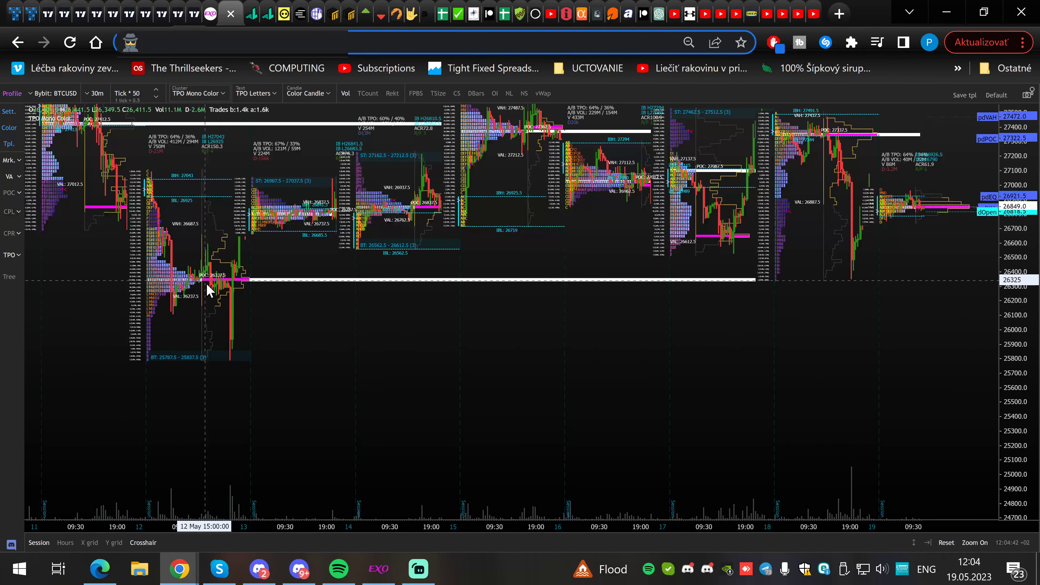
{"action": "left_click", "coordinate": [378, 569]}
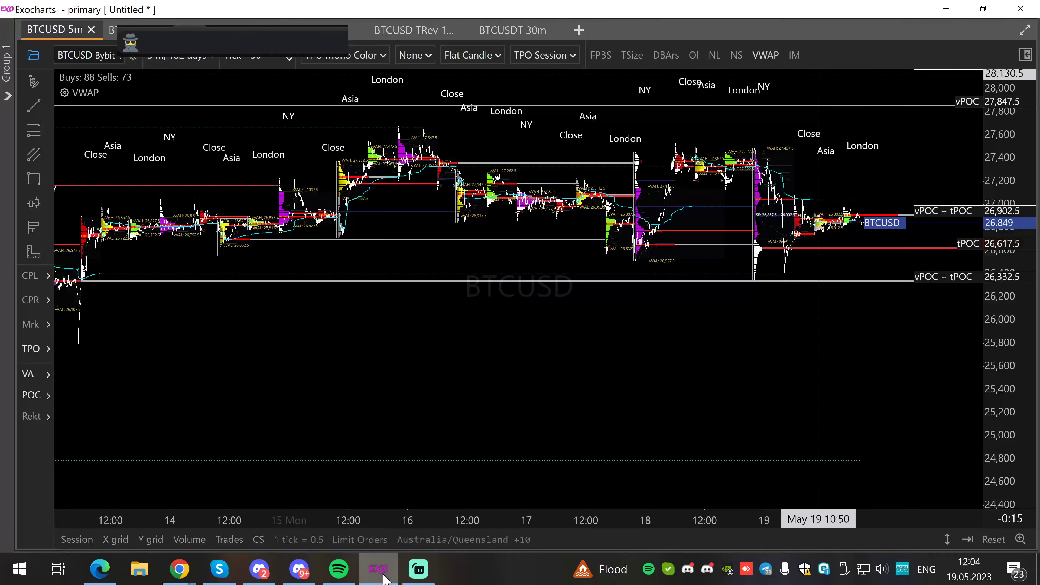
{"action": "left_click_drag", "start_coordinate": [301, 319], "coordinate": [334, 317]}
{"action": "left_click_drag", "start_coordinate": [430, 289], "coordinate": [531, 290]}
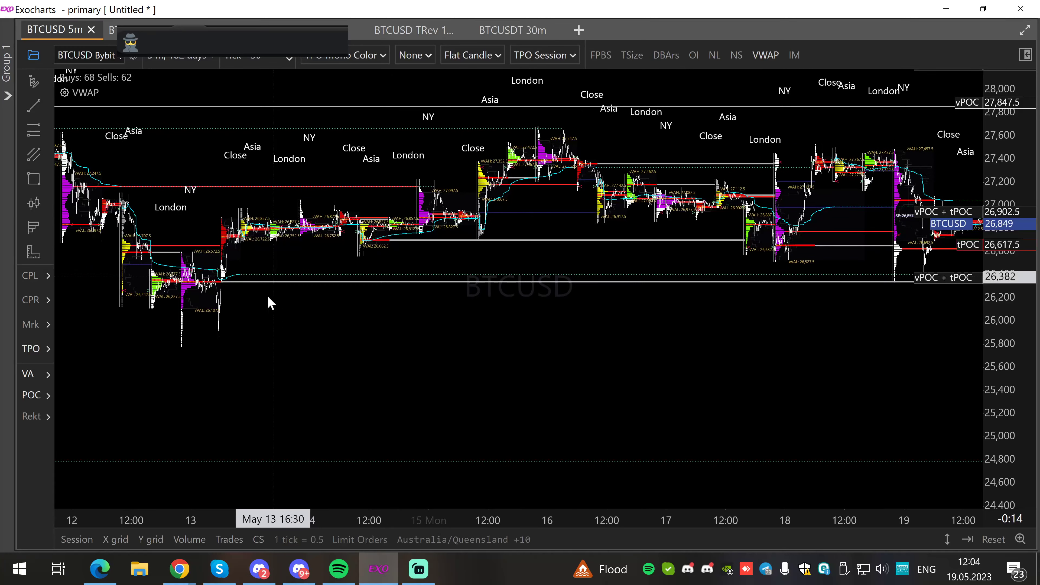
{"action": "left_click_drag", "start_coordinate": [274, 301], "coordinate": [365, 297]}
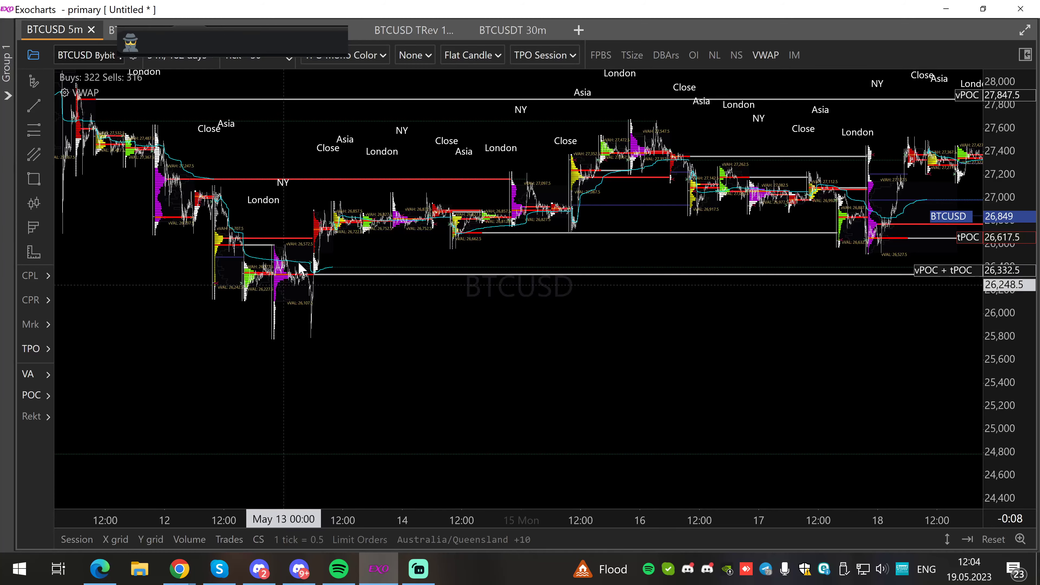
{"action": "left_click_drag", "start_coordinate": [594, 305], "coordinate": [262, 290]}
{"action": "scroll", "coordinate": [712, 292], "scroll_direction": "up", "scroll_amount": 5}
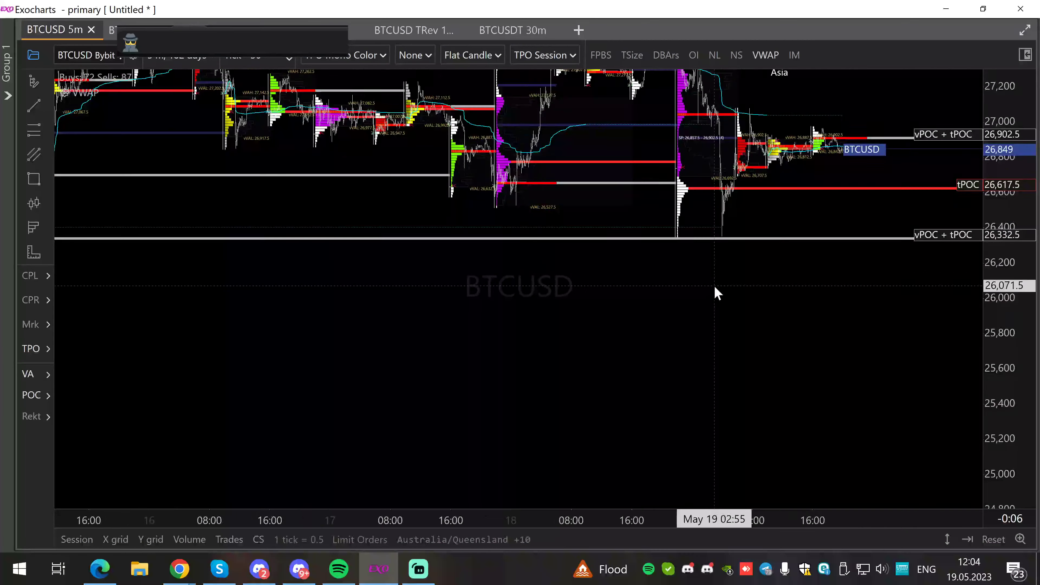
{"action": "scroll", "coordinate": [552, 257], "scroll_direction": "down", "scroll_amount": 5}
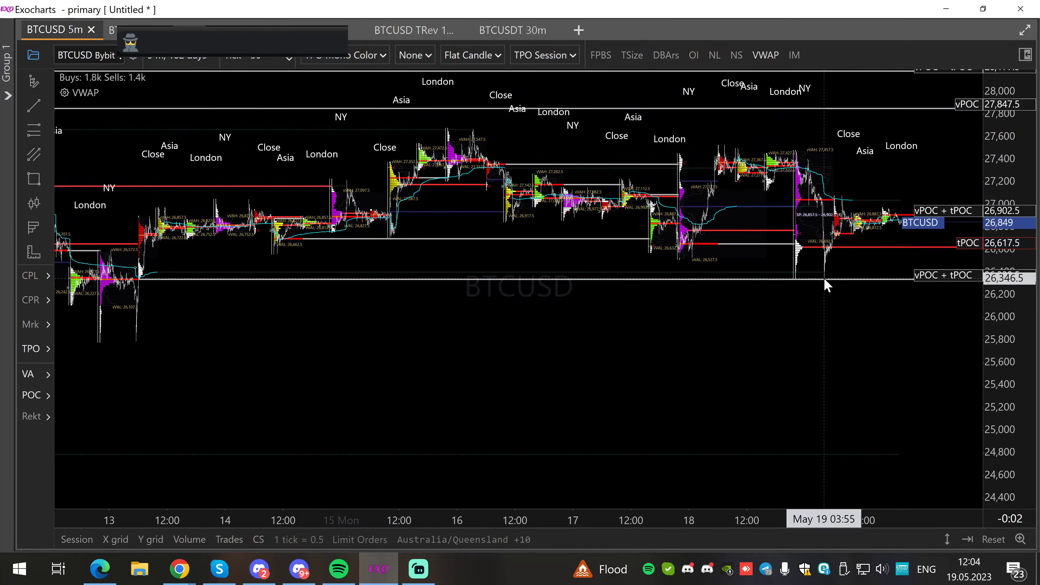
Return to the BTCUSD 1h chart in Chrome and examine the dVWAP close level from 12 May alongside the liquidity boxes
{"action": "left_click", "coordinate": [946, 10]}
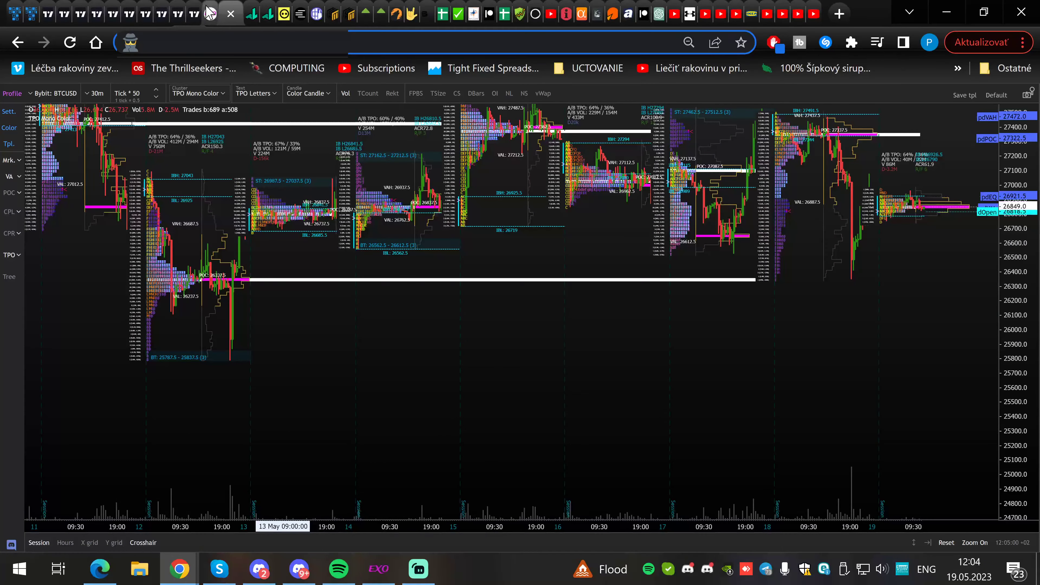
{"action": "left_click", "coordinate": [196, 15]}
{"action": "left_click_drag", "start_coordinate": [607, 372], "coordinate": [634, 374]}
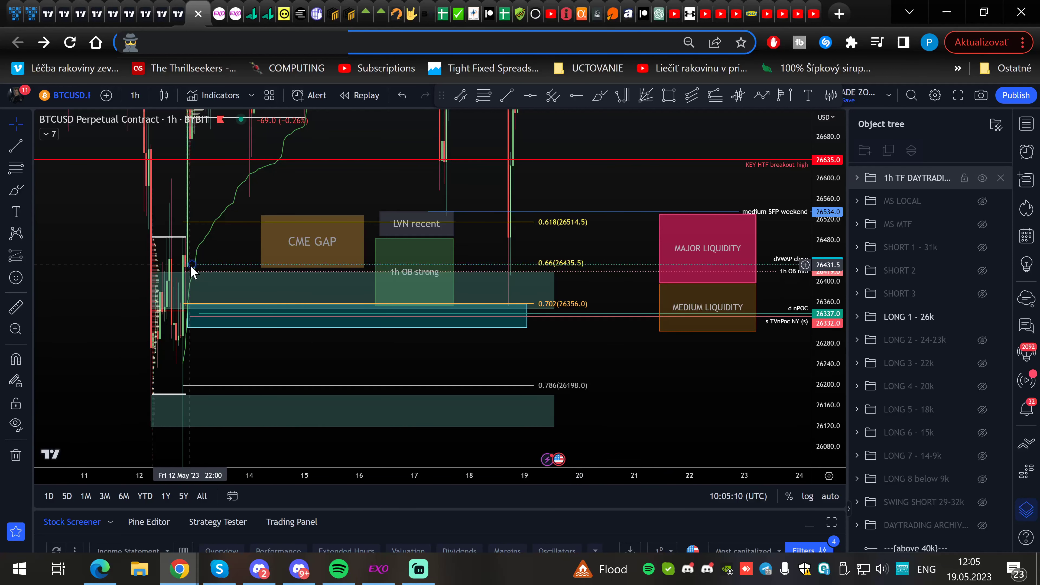
{"action": "left_click_drag", "start_coordinate": [622, 403], "coordinate": [622, 392]}
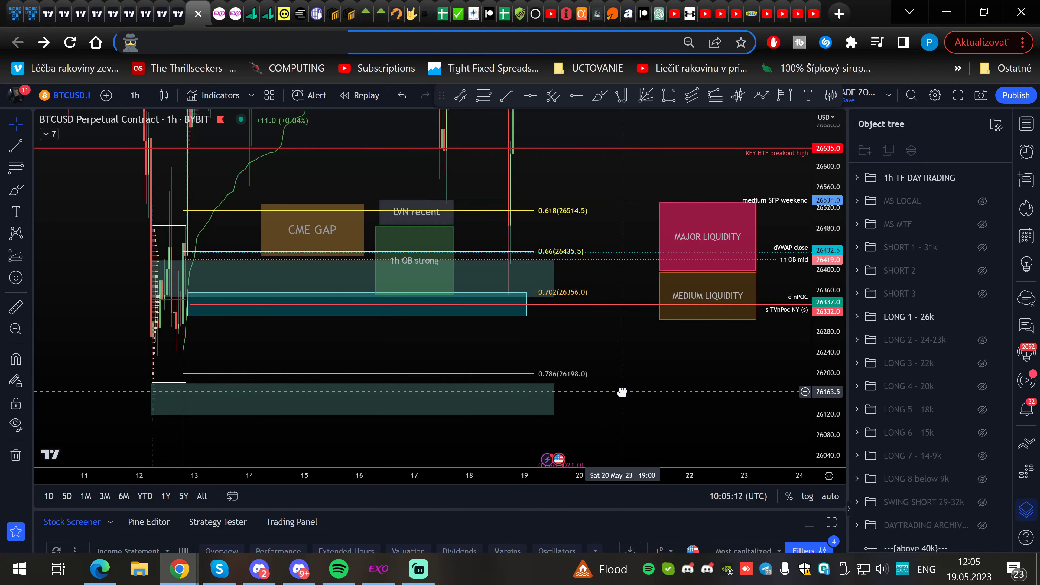
{"action": "scroll", "coordinate": [622, 391], "scroll_direction": "down", "scroll_amount": 2}
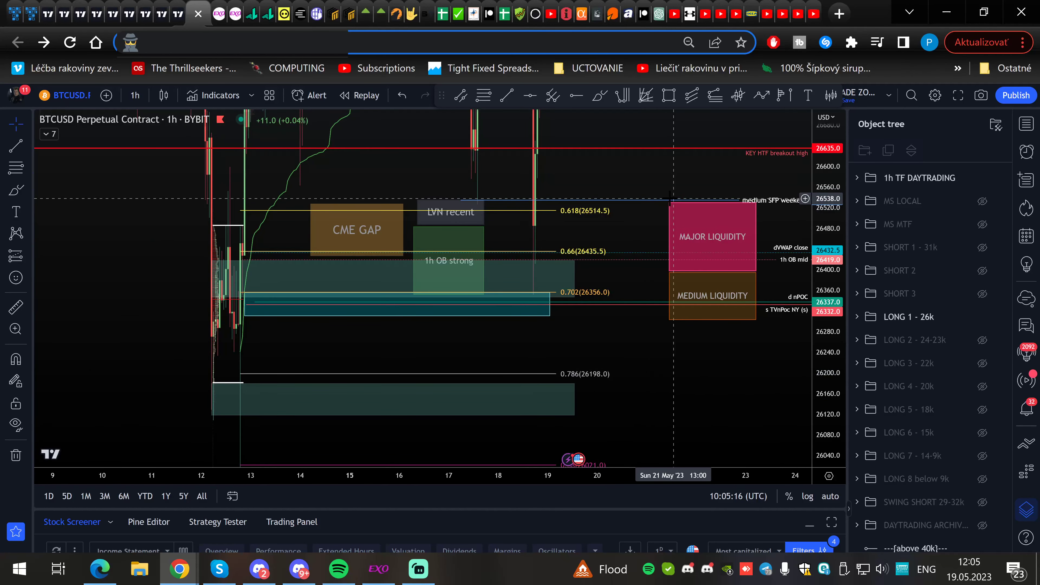
Examine the 26,400 long area on the BTCUSD 1h chart within the wider 12 to 19 May price action
{"action": "left_click", "coordinate": [669, 319]}
{"action": "left_click_drag", "start_coordinate": [663, 368], "coordinate": [624, 370]}
{"action": "left_click_drag", "start_coordinate": [825, 197], "coordinate": [824, 377]}
{"action": "scroll", "coordinate": [651, 277], "scroll_direction": "down", "scroll_amount": 2}
{"action": "left_click_drag", "start_coordinate": [629, 205], "coordinate": [621, 281]}
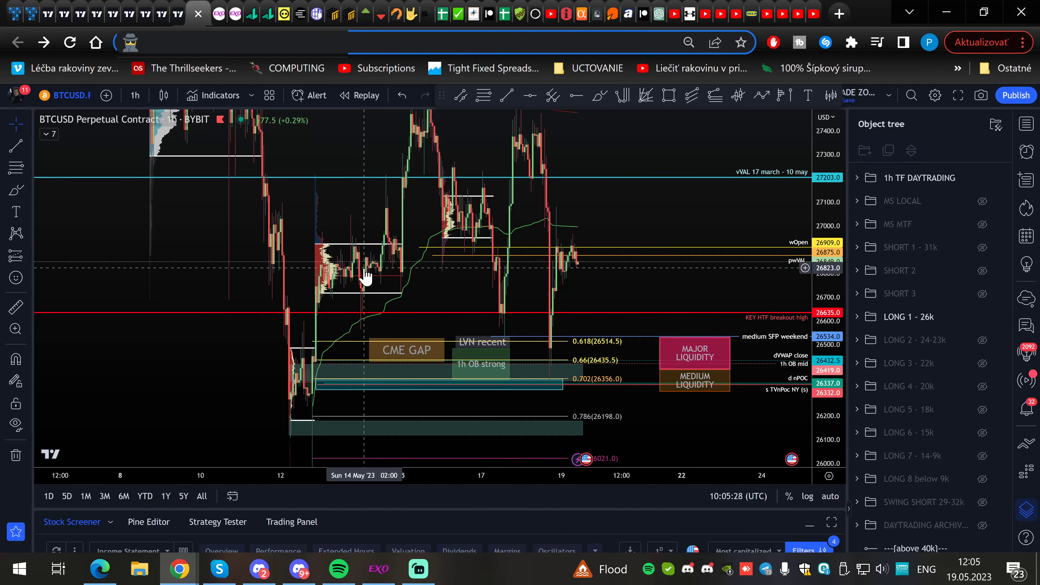
{"action": "left_click_drag", "start_coordinate": [462, 295], "coordinate": [463, 241]}
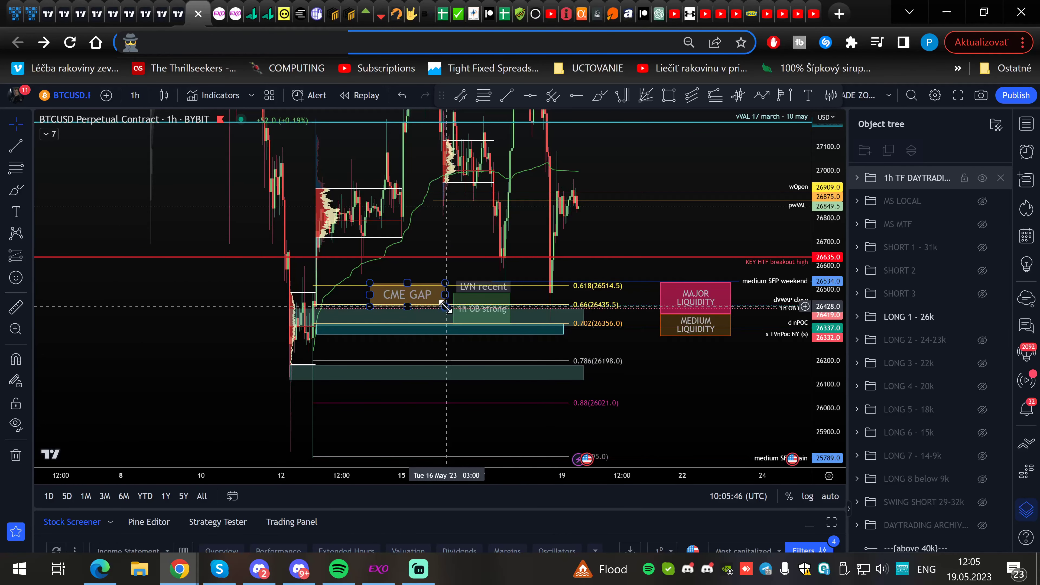
Open the 1m Coinbase BTCUSD order book chart and examine liquidations and open interest around the 18 May drop
{"action": "left_click", "coordinate": [14, 13]}
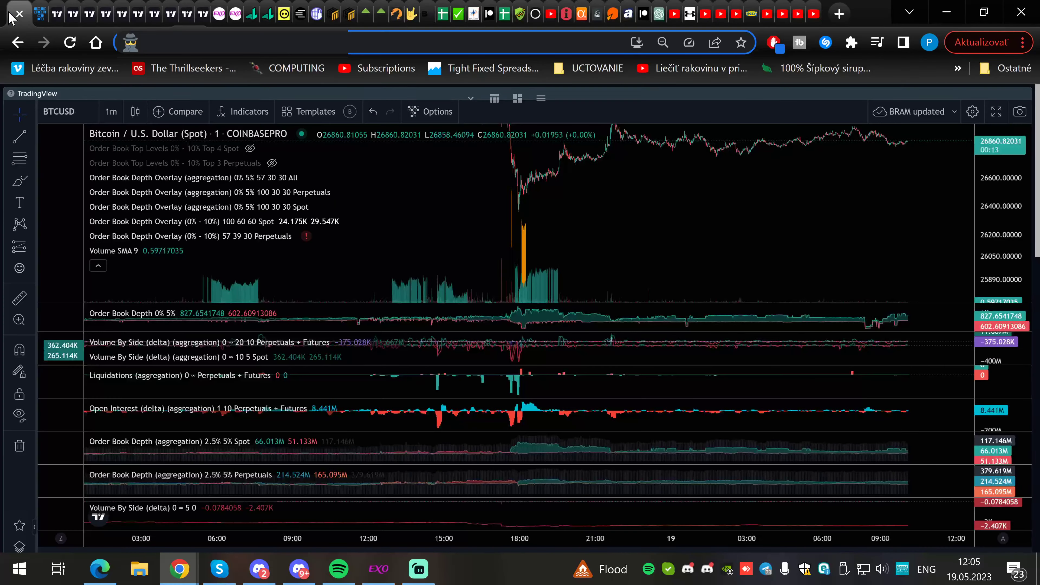
{"action": "left_click_drag", "start_coordinate": [442, 204], "coordinate": [511, 204]}
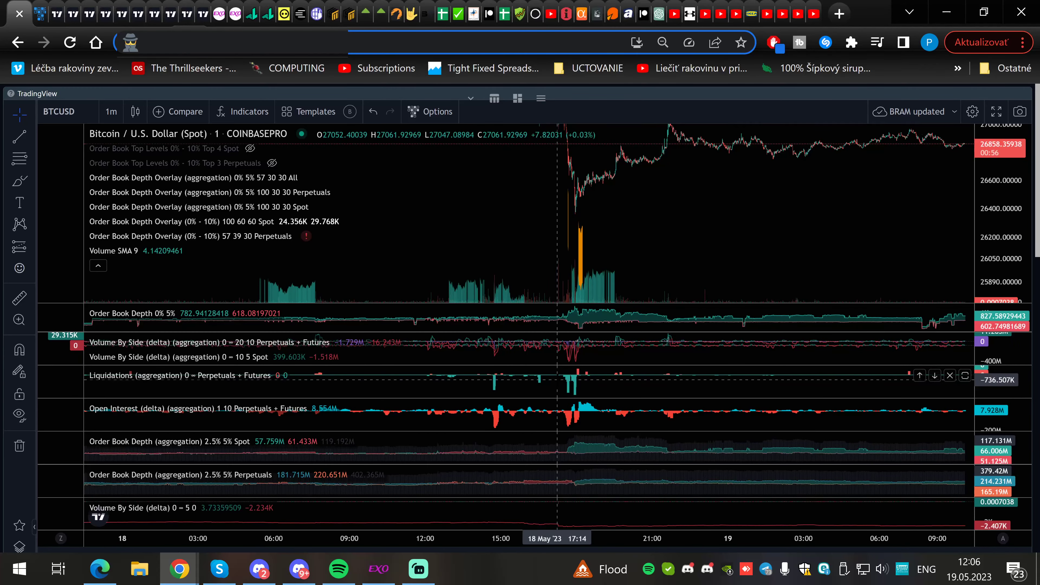
{"action": "left_click_drag", "start_coordinate": [565, 212], "coordinate": [629, 225]}
{"action": "scroll", "coordinate": [627, 223], "scroll_direction": "up", "scroll_amount": 4}
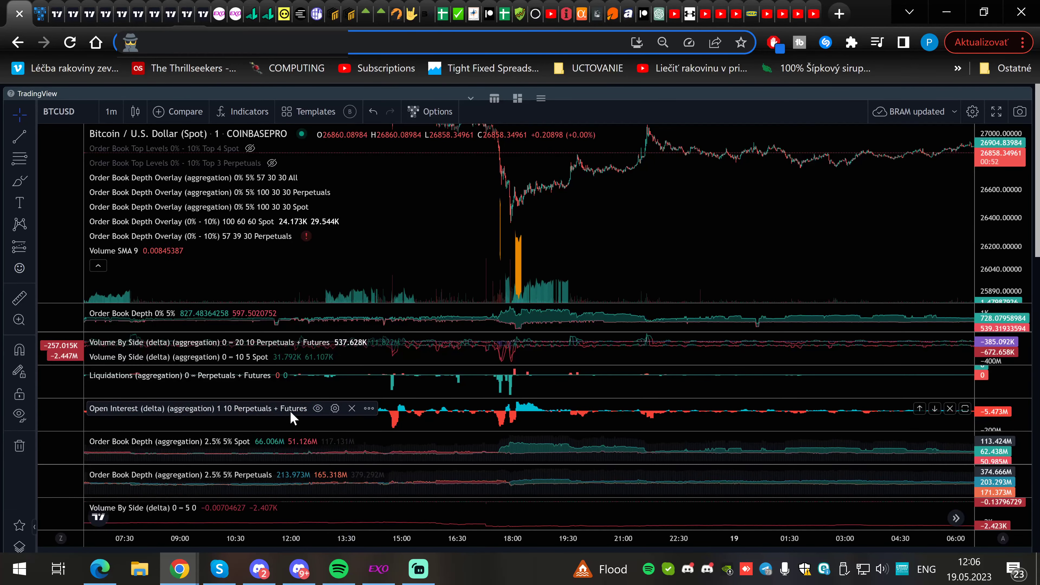
{"action": "scroll", "coordinate": [486, 419], "scroll_direction": "down", "scroll_amount": 2}
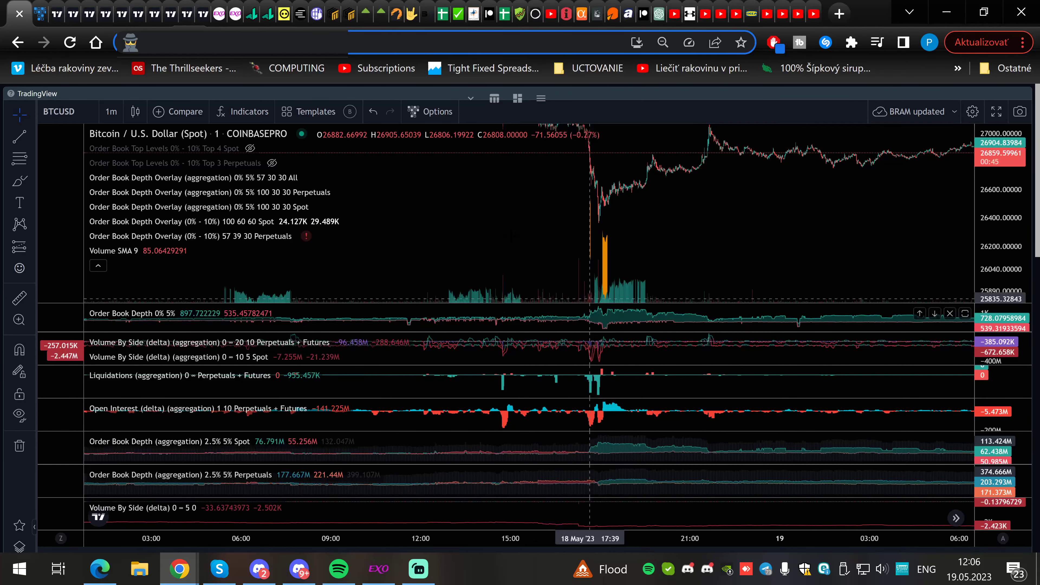
Inspect the order book depth overlay bids below the 18 May low on the 1m chart, down to about 25,000
{"action": "left_click_drag", "start_coordinate": [539, 224], "coordinate": [718, 203]}
{"action": "scroll", "coordinate": [596, 225], "scroll_direction": "up", "scroll_amount": 4}
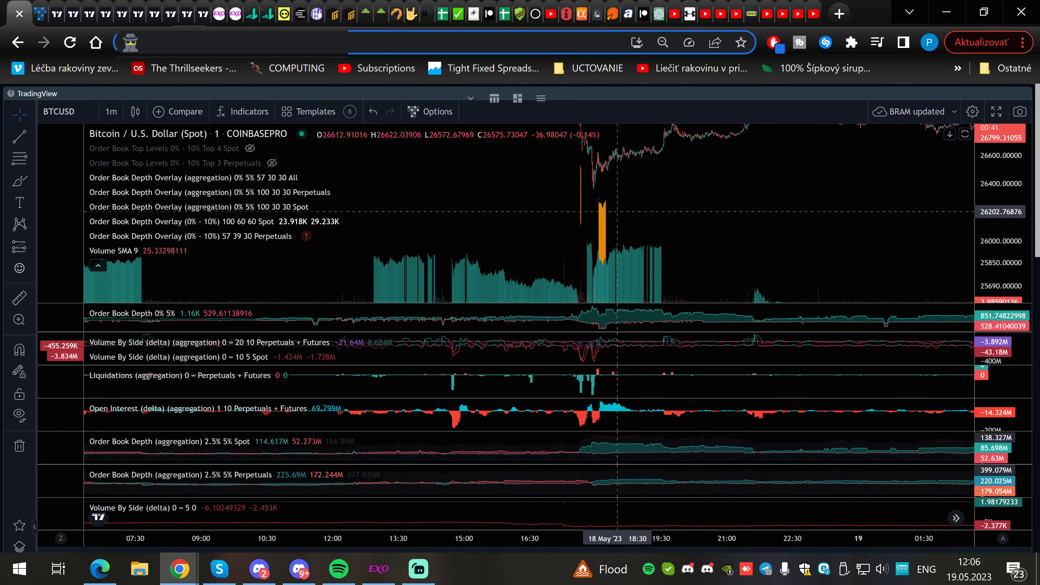
{"action": "left_click_drag", "start_coordinate": [577, 239], "coordinate": [583, 235]}
{"action": "left_click_drag", "start_coordinate": [657, 196], "coordinate": [679, 208]}
{"action": "scroll", "coordinate": [676, 208], "scroll_direction": "up", "scroll_amount": 3}
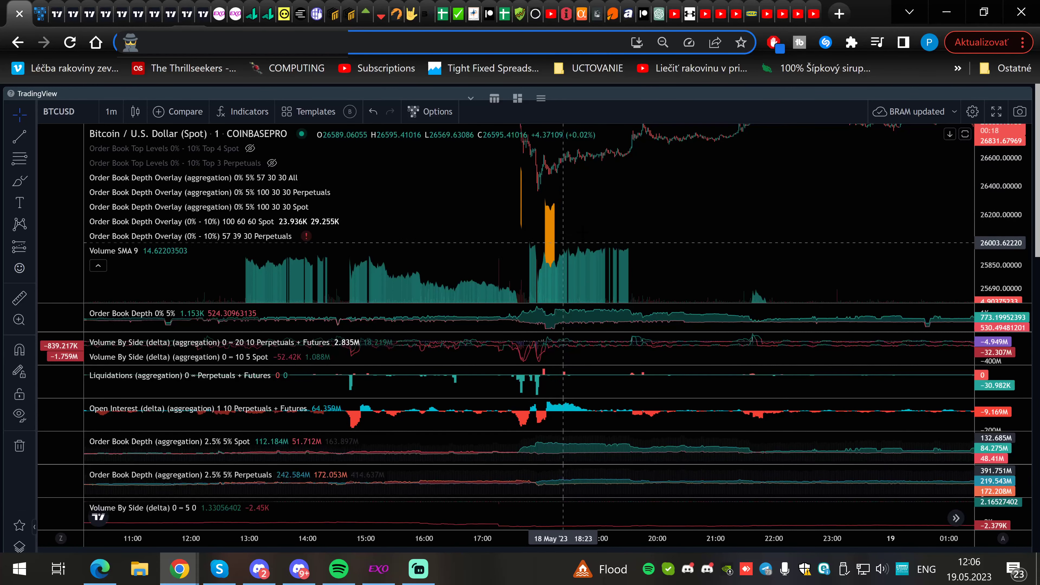
{"action": "scroll", "coordinate": [503, 208], "scroll_direction": "down", "scroll_amount": 2}
{"action": "left_click_drag", "start_coordinate": [987, 217], "coordinate": [986, 254]}
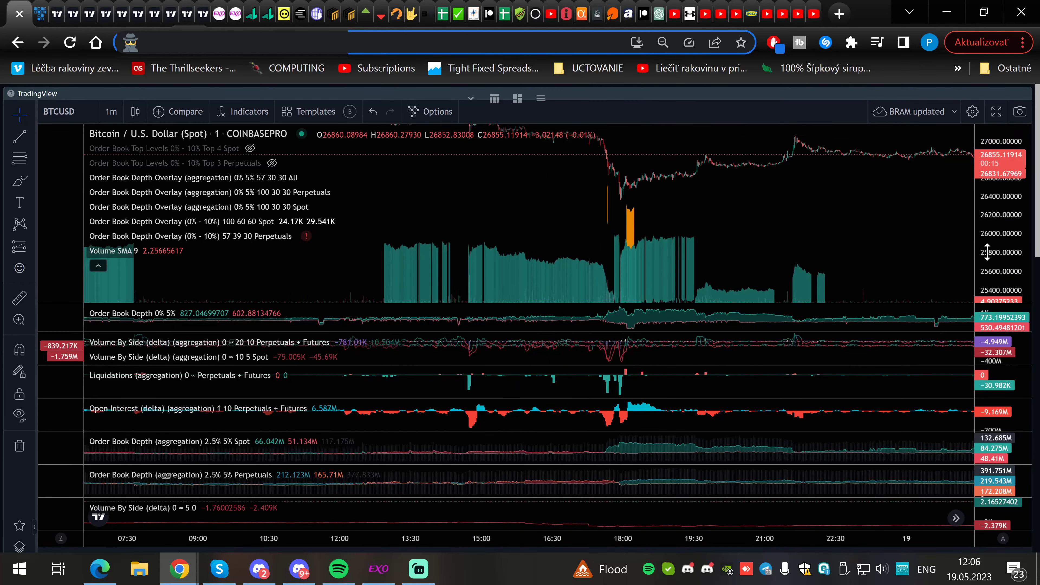
{"action": "left_click_drag", "start_coordinate": [706, 228], "coordinate": [680, 194]}
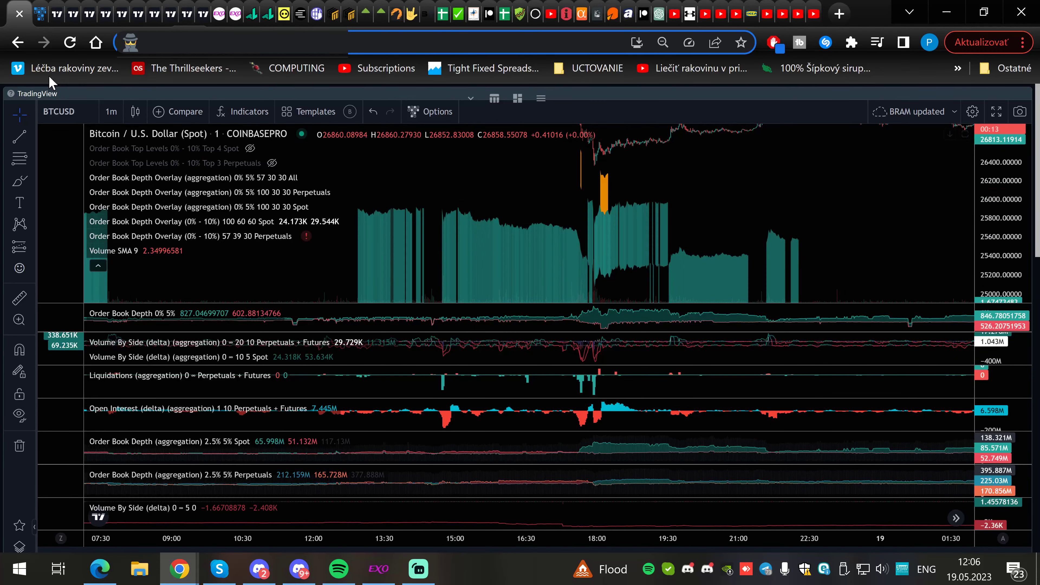
Switch to the 3m Coinbase BTCUSD chart and check the order book depth overlay bids beneath price since 18 May
{"action": "left_click", "coordinate": [41, 15]}
{"action": "scroll", "coordinate": [476, 295], "scroll_direction": "down", "scroll_amount": 4}
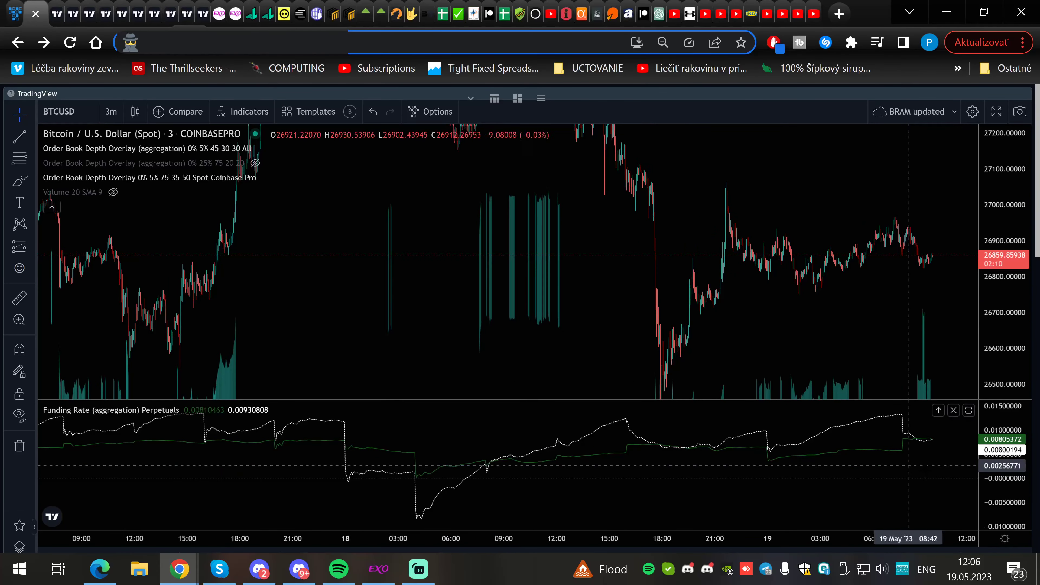
{"action": "left_click_drag", "start_coordinate": [570, 381], "coordinate": [568, 360]}
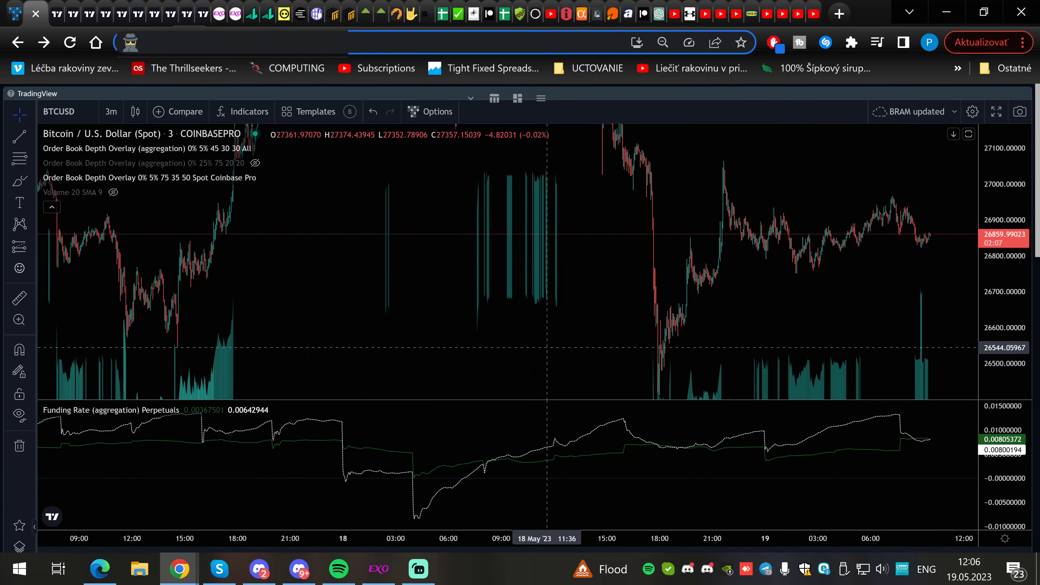
{"action": "left_click_drag", "start_coordinate": [1000, 294], "coordinate": [1000, 306]}
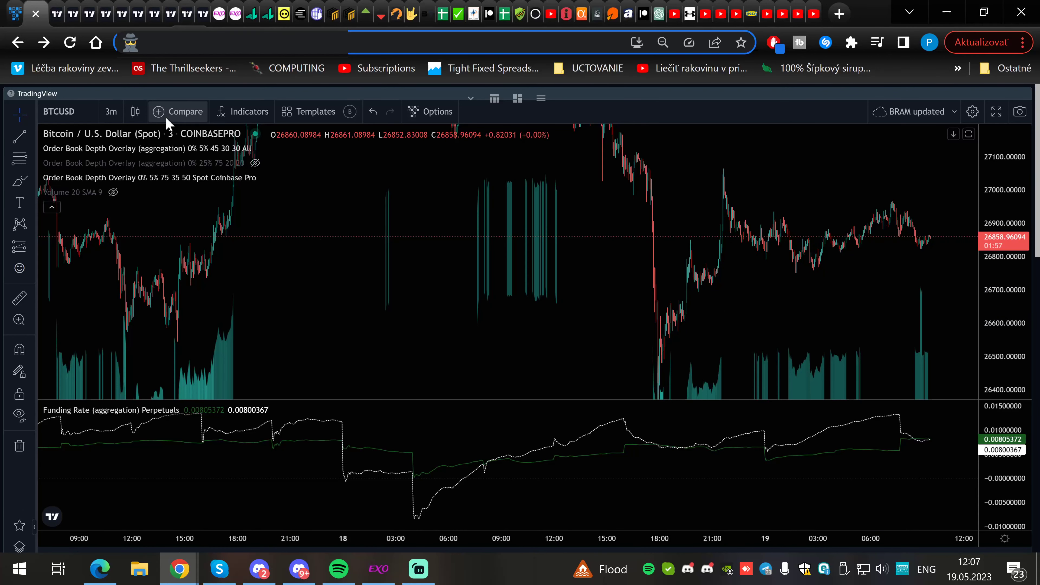
Open the Binance BTCUSDT 15m bid-ask footprint chart and frame the 18 May sell-off candles with the wLow level
{"action": "left_click", "coordinate": [219, 14]}
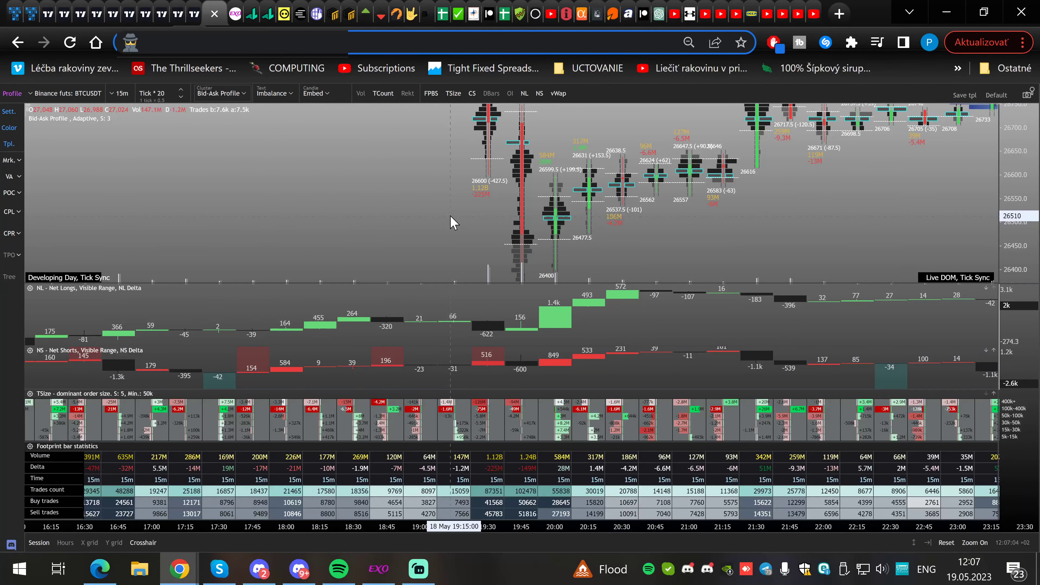
{"action": "left_click_drag", "start_coordinate": [442, 264], "coordinate": [458, 286]}
{"action": "scroll", "coordinate": [447, 220], "scroll_direction": "down", "scroll_amount": 5}
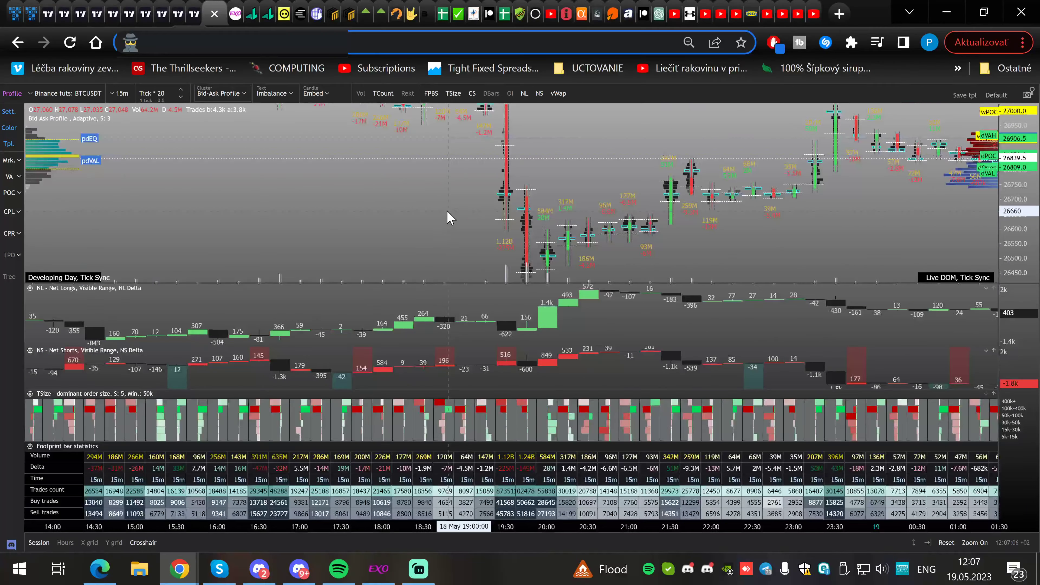
{"action": "scroll", "coordinate": [458, 200], "scroll_direction": "up", "scroll_amount": 5}
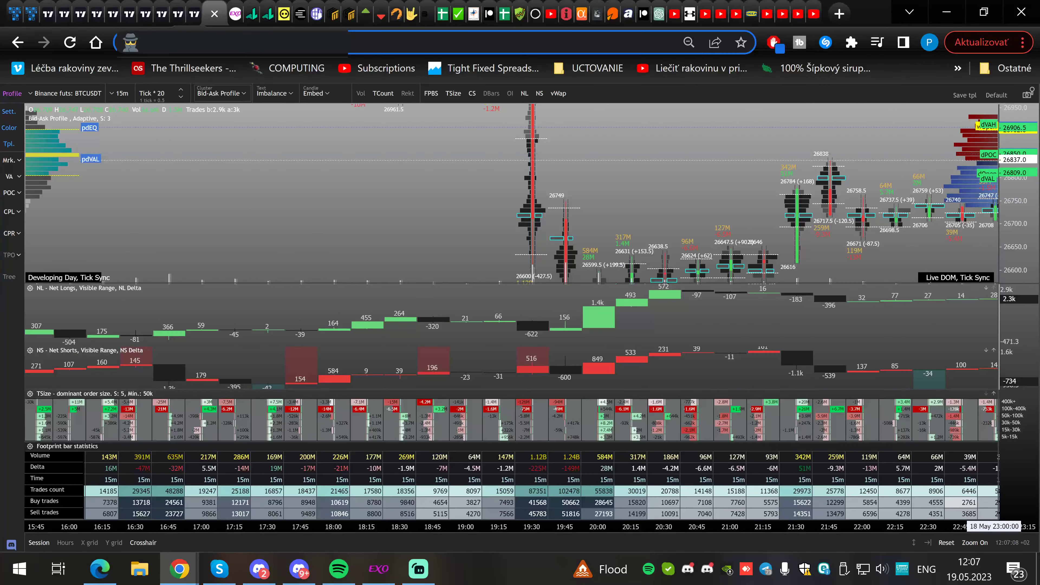
{"action": "left_click_drag", "start_coordinate": [1033, 175], "coordinate": [1033, 203]}
{"action": "left_click_drag", "start_coordinate": [446, 214], "coordinate": [453, 155]}
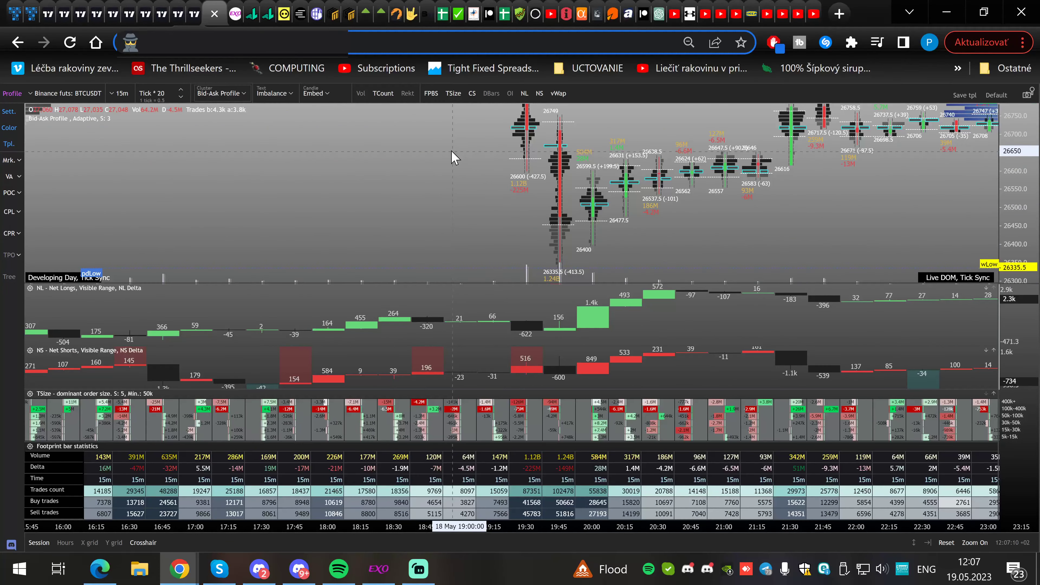
Examine the volume and delta of the 18 May 19:30 and 19:45 footprint candles
{"action": "scroll", "coordinate": [467, 171], "scroll_direction": "down", "scroll_amount": 2}
{"action": "scroll", "coordinate": [470, 177], "scroll_direction": "down", "scroll_amount": 2}
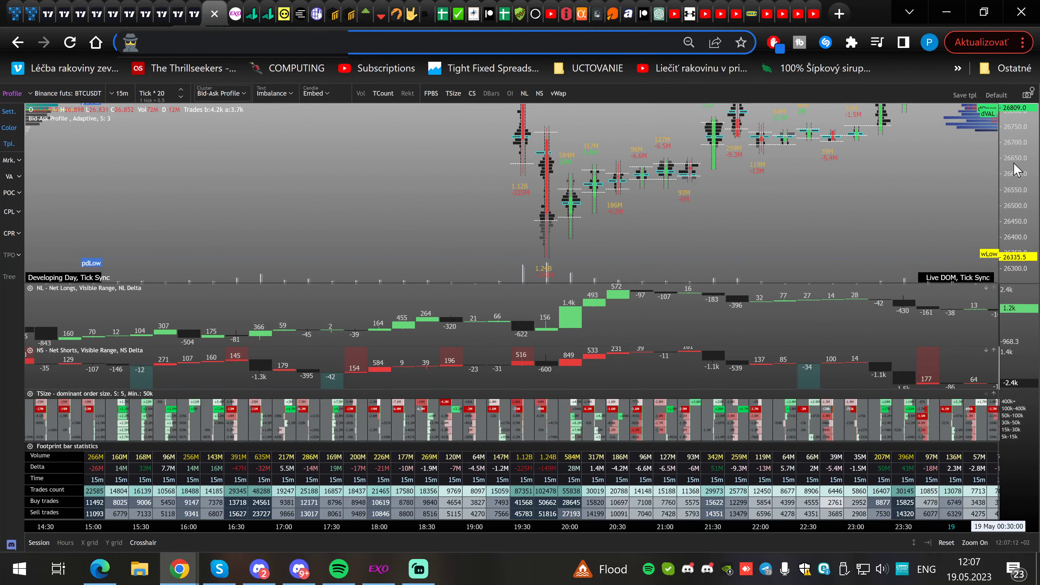
{"action": "left_click_drag", "start_coordinate": [512, 155], "coordinate": [496, 188]}
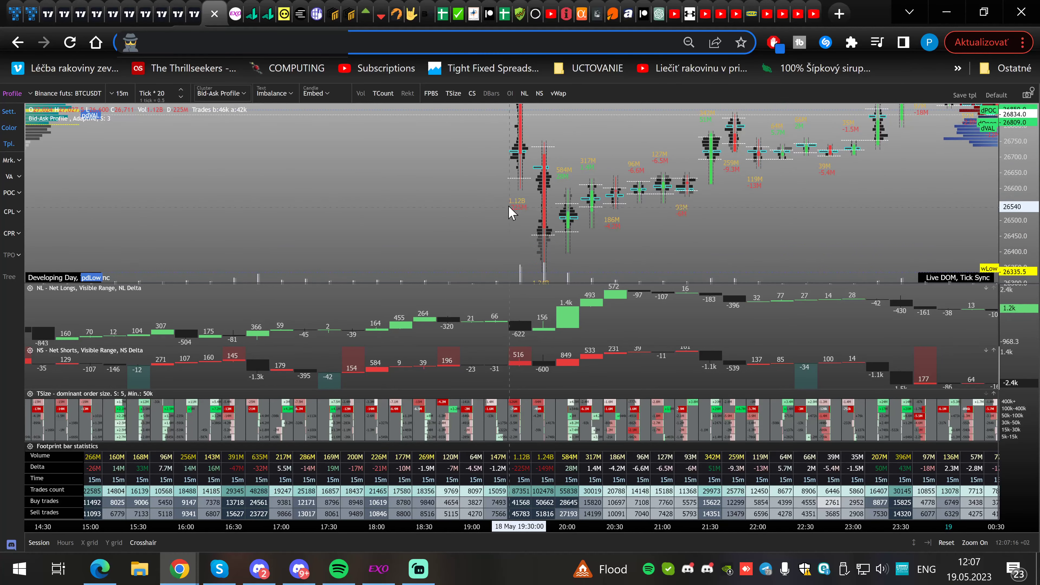
{"action": "left_click_drag", "start_coordinate": [478, 232], "coordinate": [476, 222]}
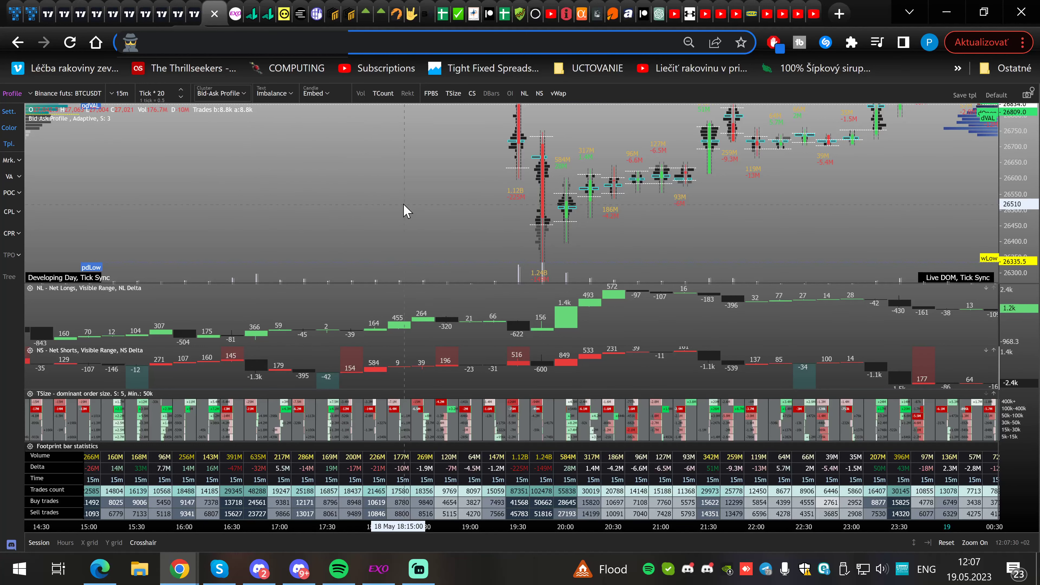
{"action": "left_click_drag", "start_coordinate": [468, 244], "coordinate": [472, 214]}
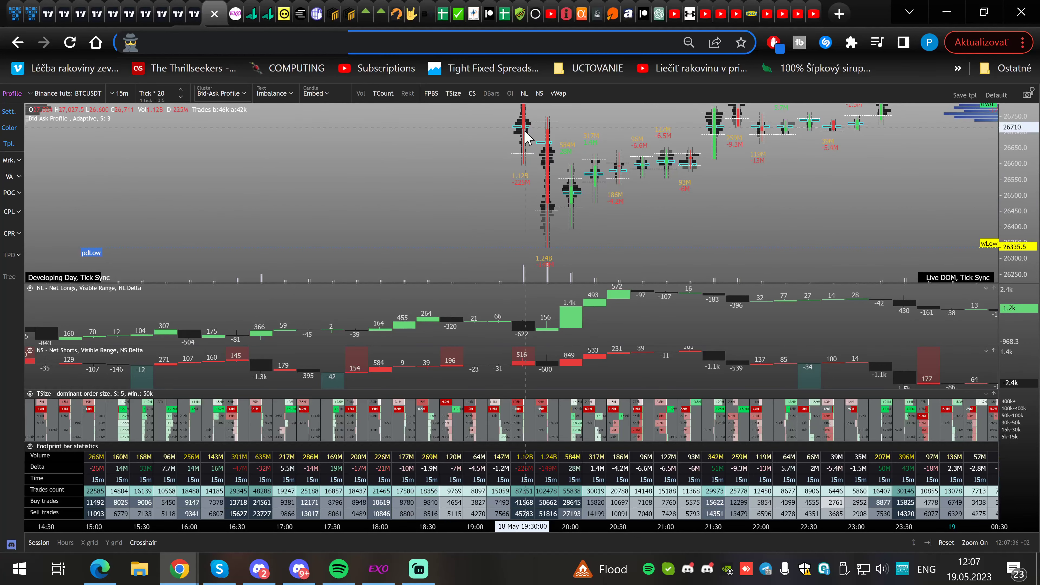
Compare the 17 May footprint candle volumes with those of the 18 May sell-off low
{"action": "left_click_drag", "start_coordinate": [273, 181], "coordinate": [655, 195]}
{"action": "scroll", "coordinate": [585, 168], "scroll_direction": "down", "scroll_amount": 6}
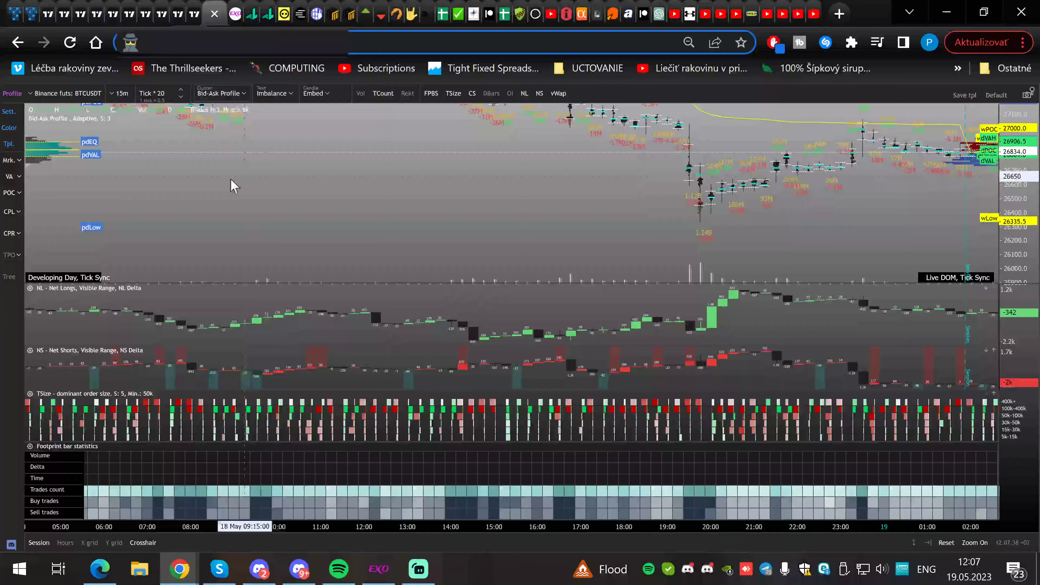
{"action": "left_click_drag", "start_coordinate": [194, 184], "coordinate": [453, 192]}
{"action": "left_click_drag", "start_coordinate": [348, 239], "coordinate": [645, 216]}
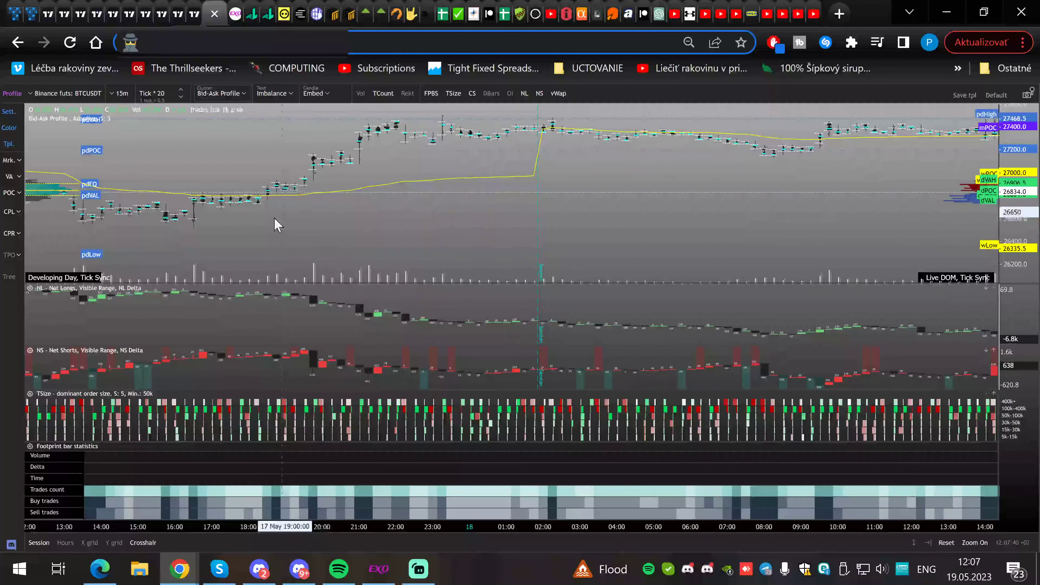
{"action": "left_click_drag", "start_coordinate": [273, 226], "coordinate": [556, 204]}
{"action": "scroll", "coordinate": [556, 204], "scroll_direction": "up", "scroll_amount": 6}
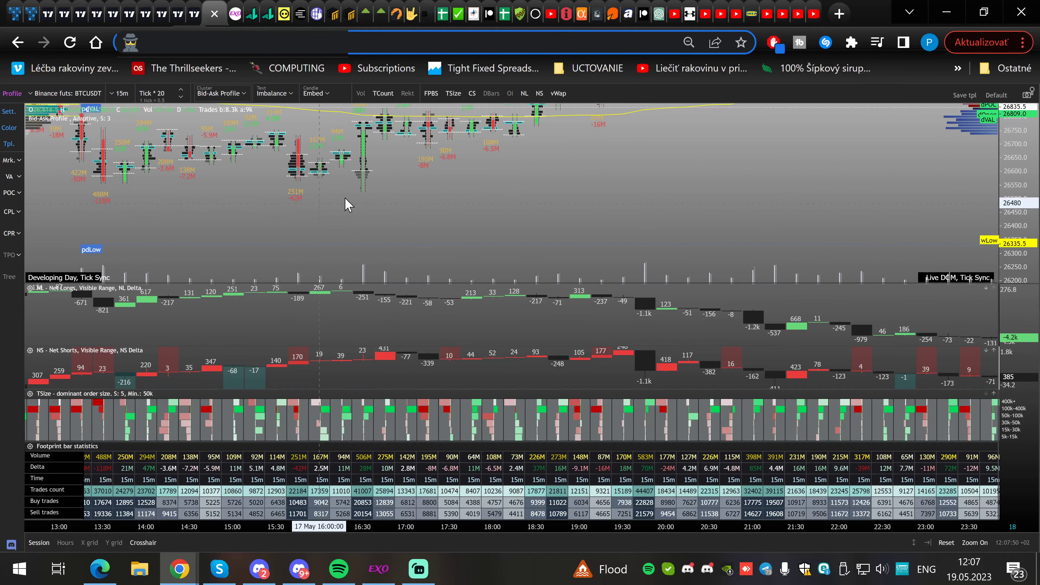
{"action": "left_click_drag", "start_coordinate": [780, 187], "coordinate": [172, 188]}
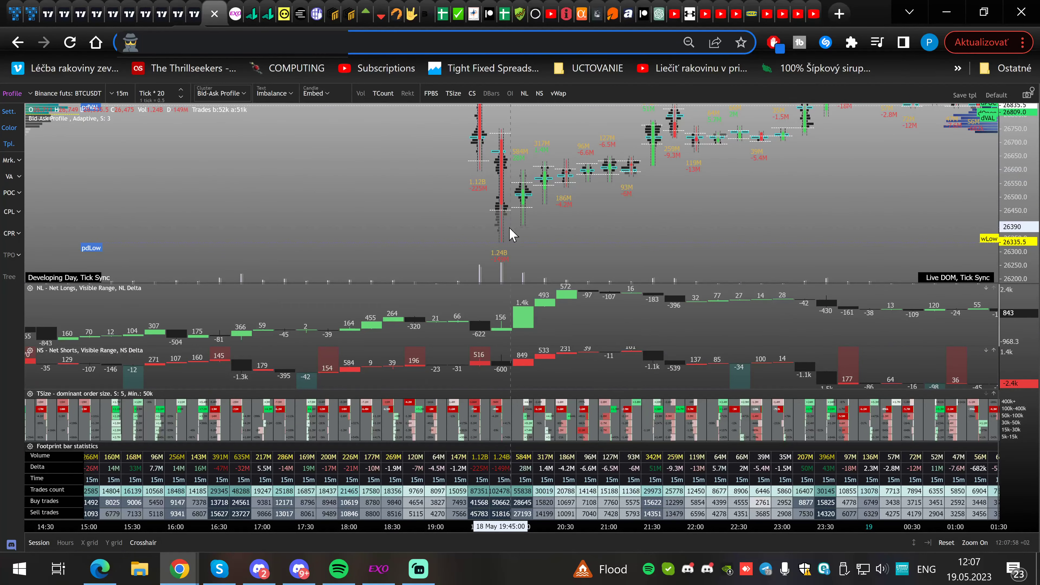
Inspect the bid-ask profiles of the 18 May 19:45 and 20:00 candles at close range down to the wLow level
{"action": "scroll", "coordinate": [509, 228], "scroll_direction": "up", "scroll_amount": 5}
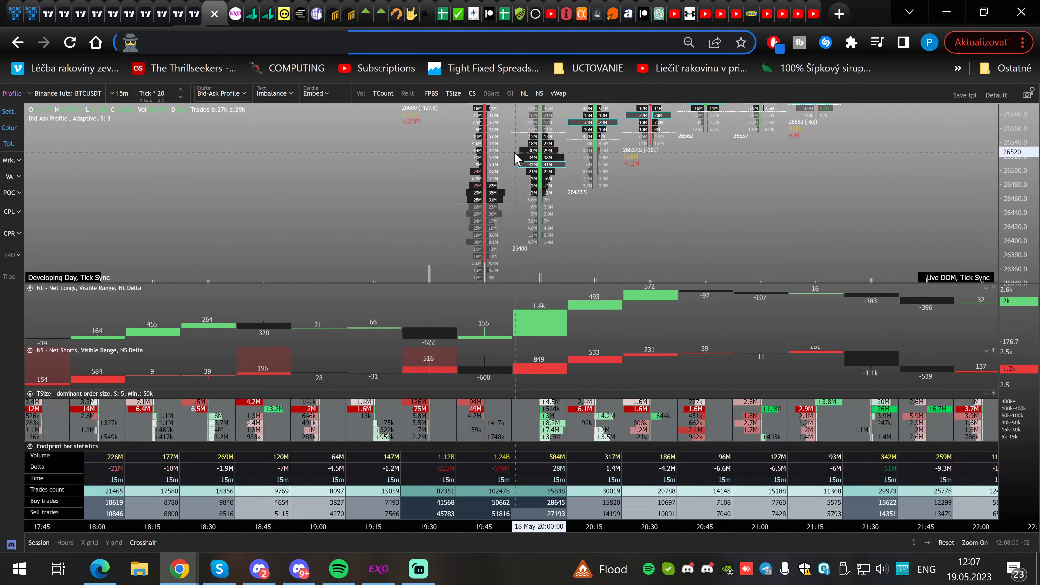
{"action": "scroll", "coordinate": [516, 158], "scroll_direction": "down", "scroll_amount": 2}
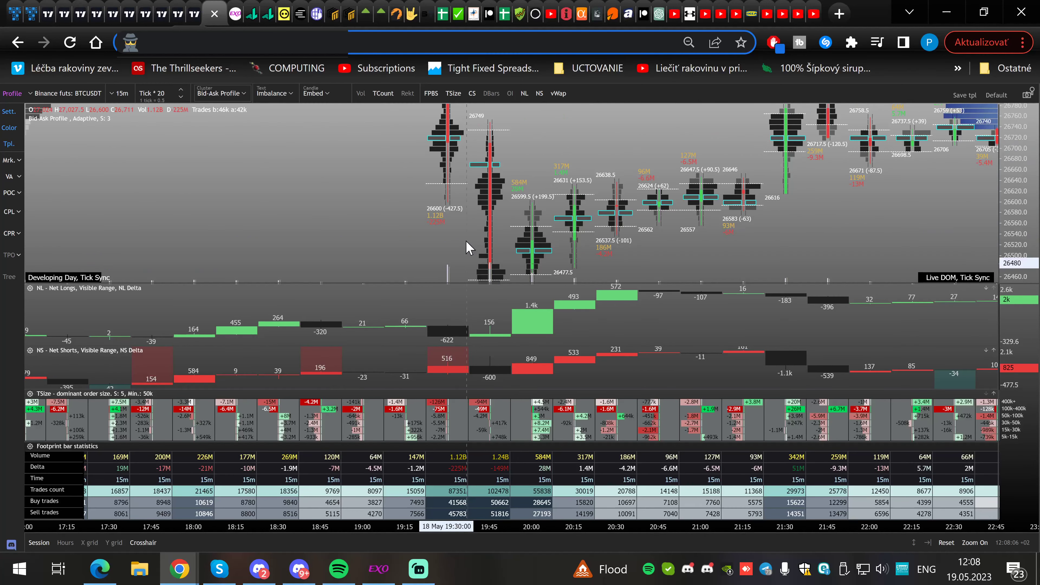
{"action": "left_click_drag", "start_coordinate": [445, 171], "coordinate": [475, 137]}
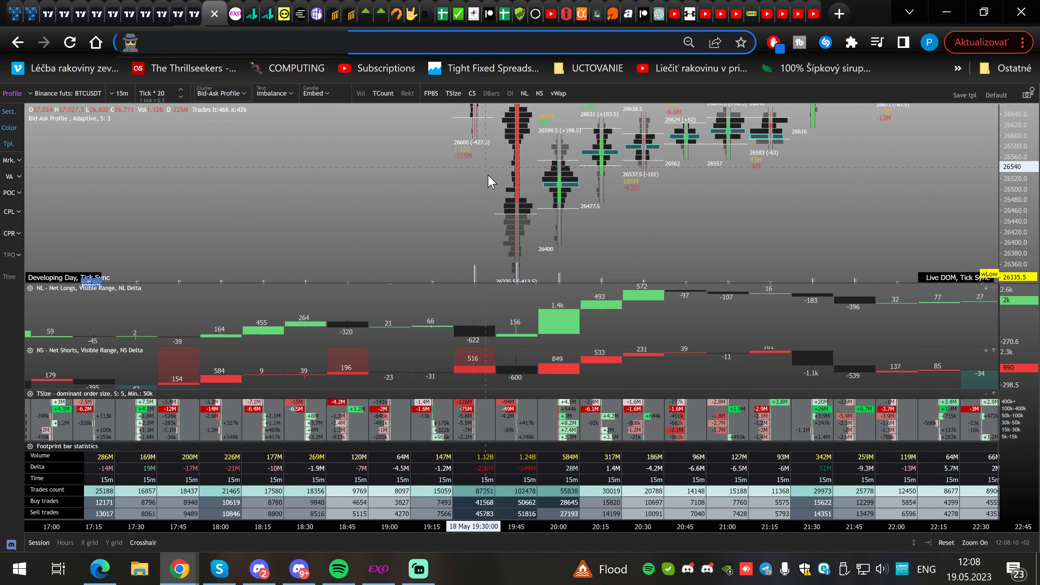
{"action": "scroll", "coordinate": [526, 223], "scroll_direction": "up", "scroll_amount": 2}
{"action": "left_click_drag", "start_coordinate": [534, 228], "coordinate": [540, 201]}
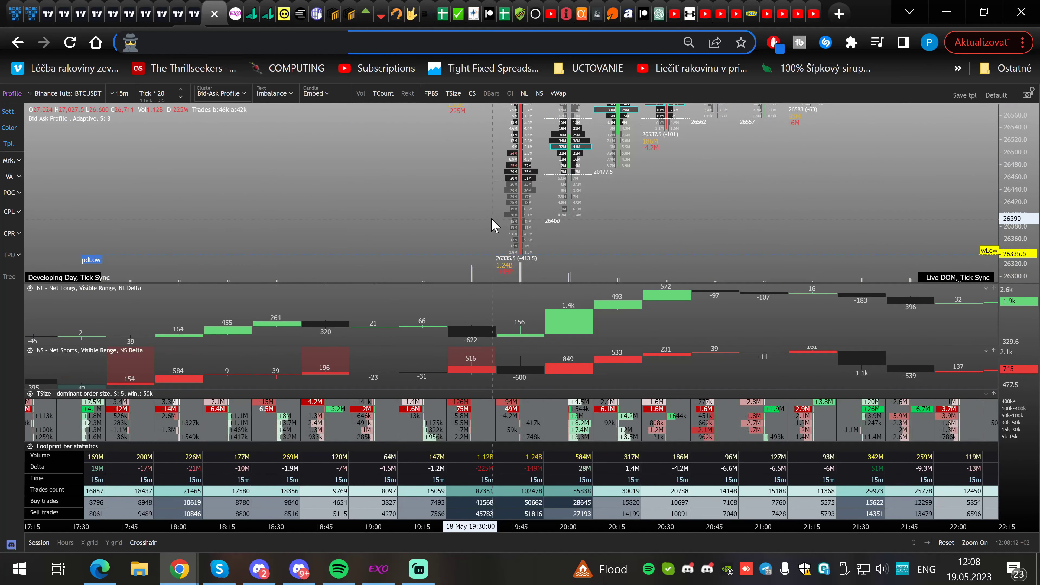
{"action": "scroll", "coordinate": [494, 225], "scroll_direction": "down", "scroll_amount": 2}
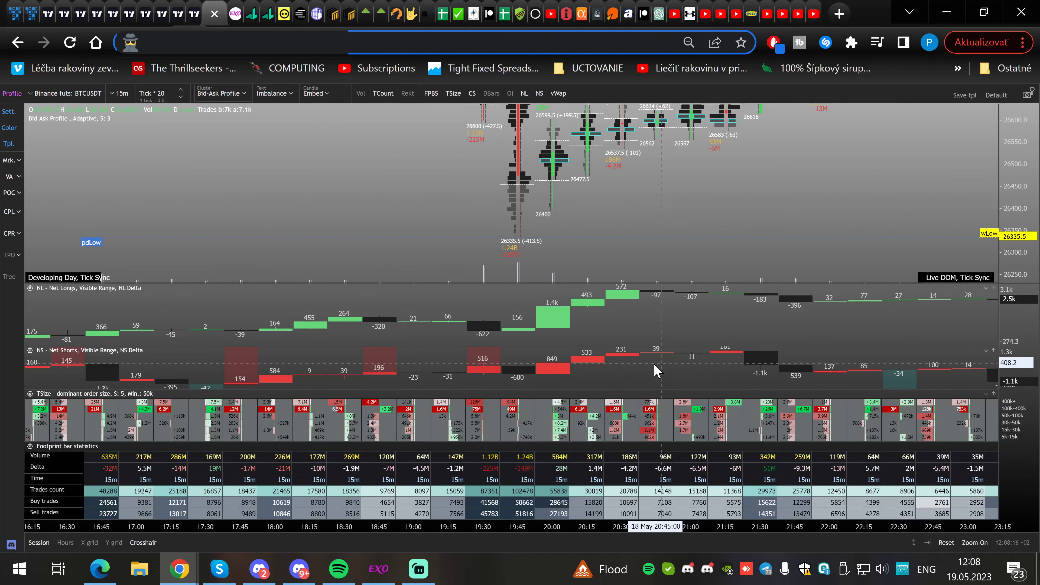
Compare the net longs and net shorts deltas with the footprint candles from 20:00 to 21:00 on 18 May
{"action": "left_click_drag", "start_coordinate": [617, 201], "coordinate": [589, 244]}
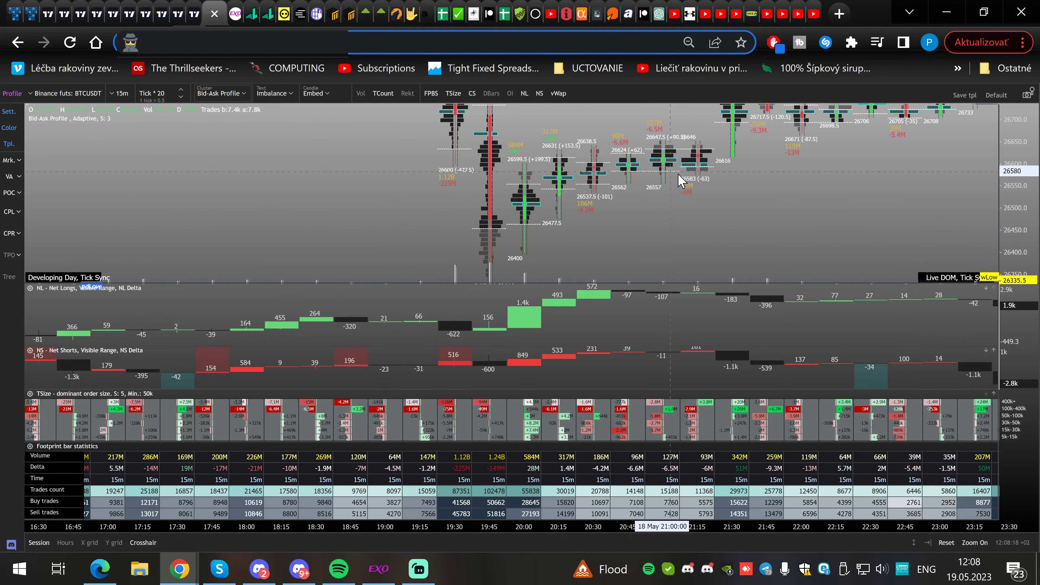
{"action": "scroll", "coordinate": [582, 229], "scroll_direction": "up", "scroll_amount": 2}
{"action": "scroll", "coordinate": [553, 209], "scroll_direction": "down", "scroll_amount": 2}
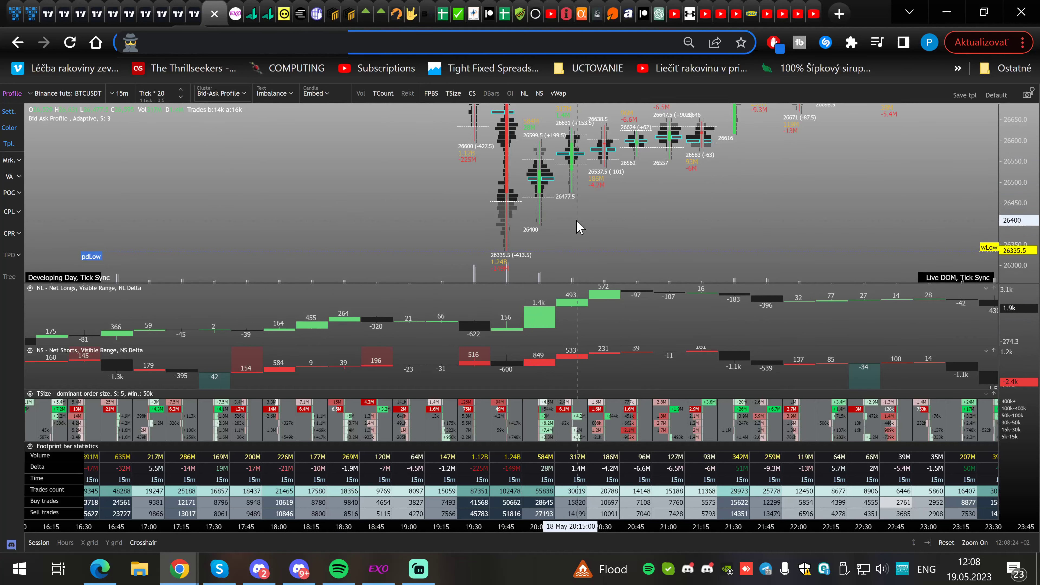
{"action": "scroll", "coordinate": [580, 226], "scroll_direction": "down", "scroll_amount": 3}
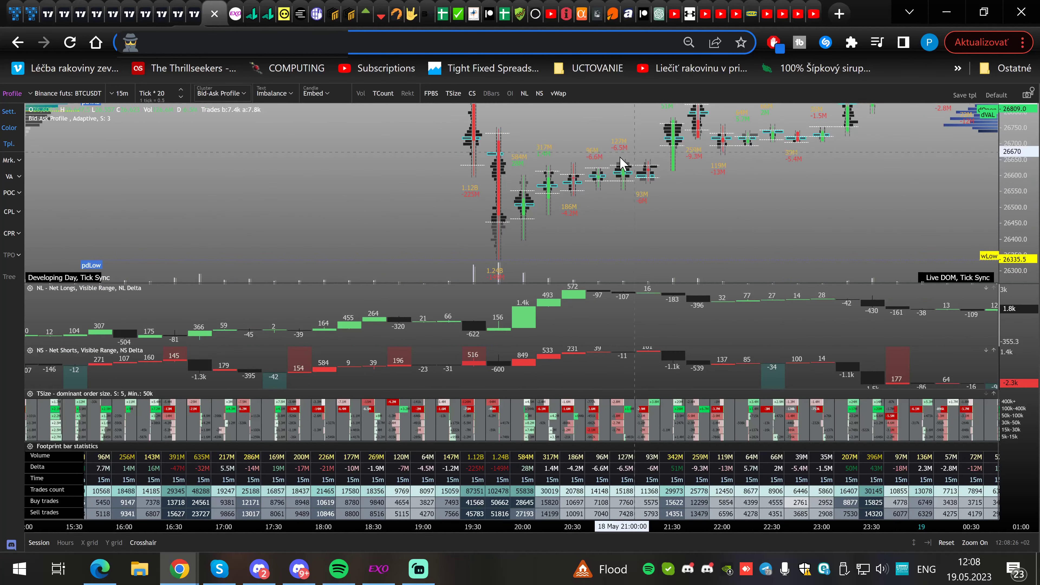
{"action": "left_click_drag", "start_coordinate": [495, 225], "coordinate": [531, 166]}
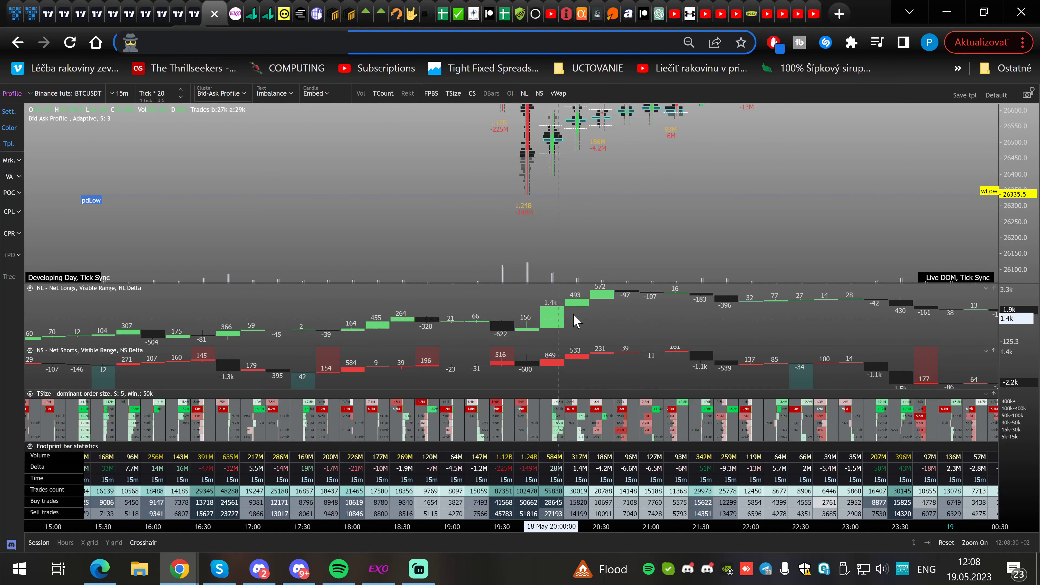
{"action": "left_click_drag", "start_coordinate": [537, 171], "coordinate": [545, 212]}
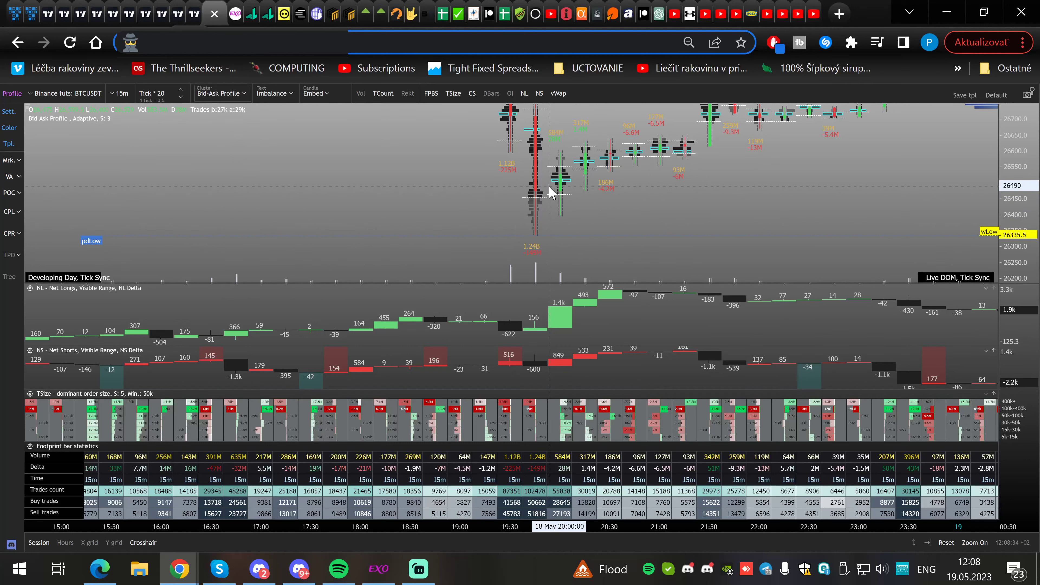
Switch to the Coinalyze BTC/USD Bybit chart and examine the aggregated open interest at the 18 May 17:55 candle
{"action": "left_click_drag", "start_coordinate": [548, 186], "coordinate": [537, 229]}
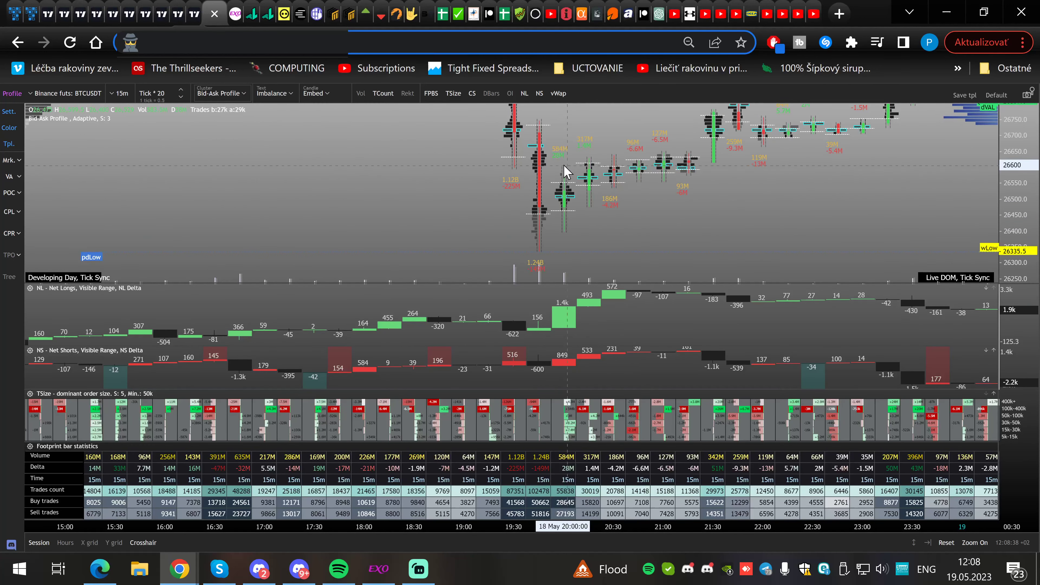
{"action": "left_click", "coordinate": [211, 6]}
{"action": "left_click", "coordinate": [308, 7]}
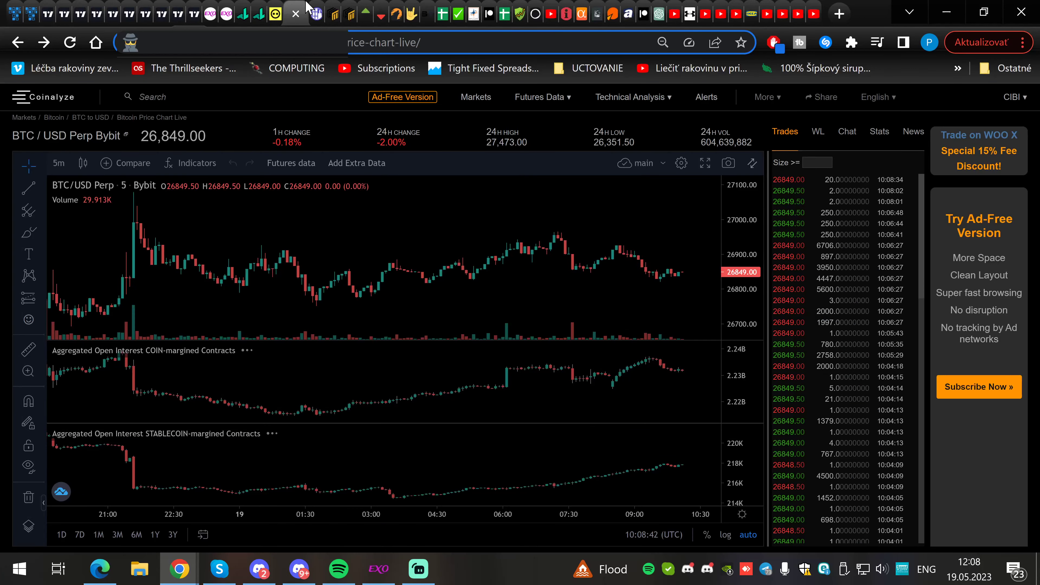
{"action": "left_click_drag", "start_coordinate": [361, 260], "coordinate": [470, 236]}
{"action": "scroll", "coordinate": [374, 218], "scroll_direction": "up", "scroll_amount": 3}
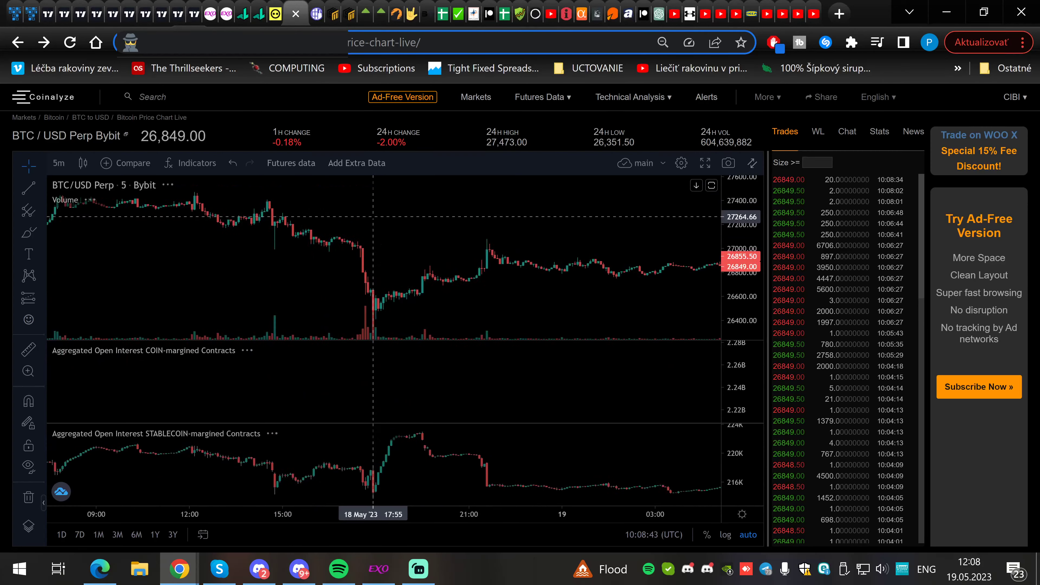
{"action": "left_click_drag", "start_coordinate": [327, 215], "coordinate": [519, 195]}
{"action": "scroll", "coordinate": [472, 213], "scroll_direction": "up", "scroll_amount": 6}
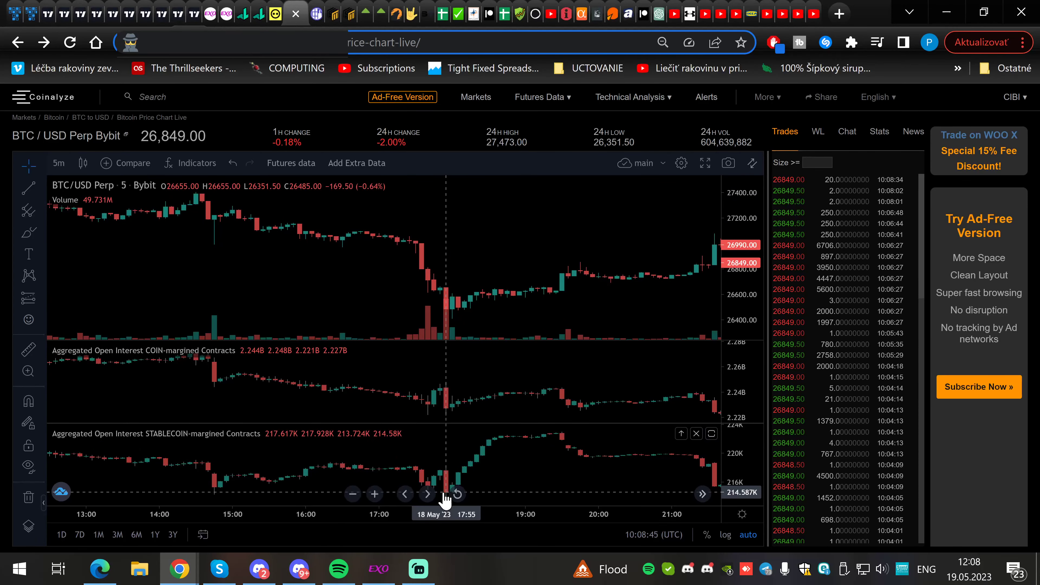
Compare the COIN-margined and STABLECOIN-margined open interest with price from 18:00 to 18:15 on 18 May
{"action": "left_click_drag", "start_coordinate": [495, 449], "coordinate": [427, 226]}
{"action": "scroll", "coordinate": [453, 312], "scroll_direction": "down", "scroll_amount": 2}
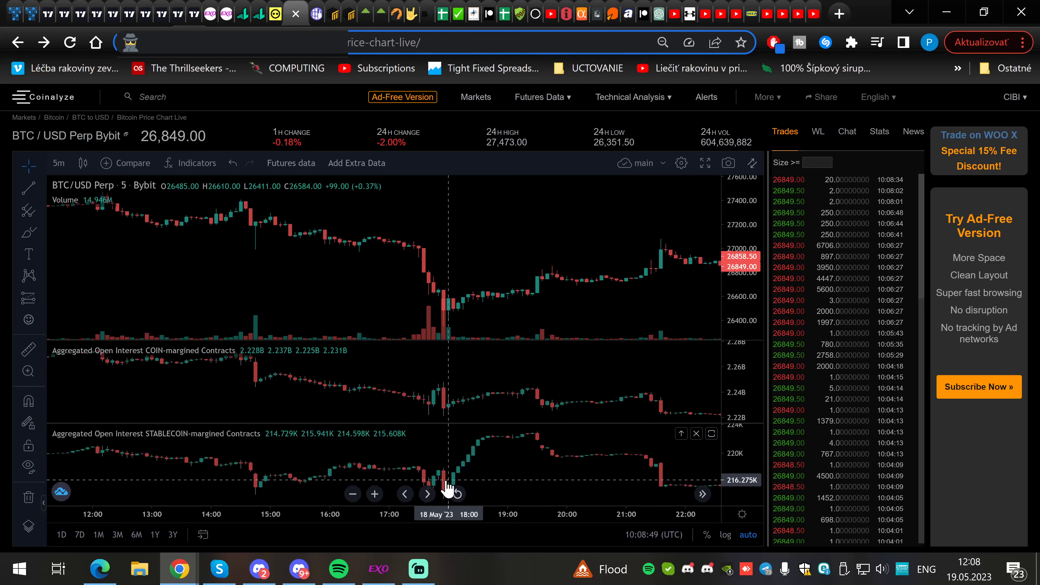
{"action": "left_click_drag", "start_coordinate": [493, 488], "coordinate": [435, 228]}
{"action": "scroll", "coordinate": [435, 228], "scroll_direction": "down", "scroll_amount": 3}
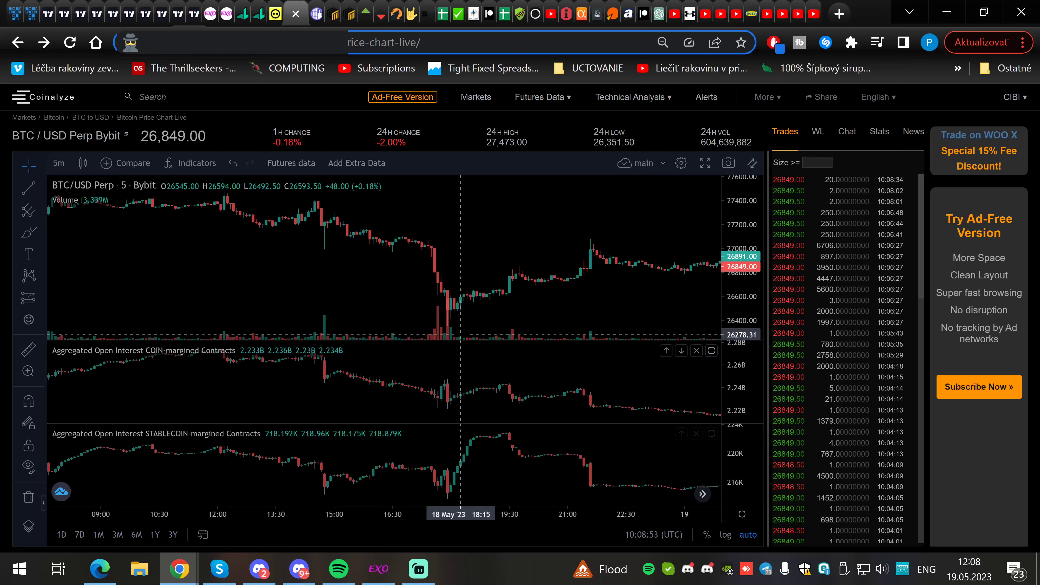
Return to the Binance BTCUSDT footprint chart and compare net longs and net shorts with the rebound candles from 20:00 to 23:30
{"action": "left_click", "coordinate": [212, 14]}
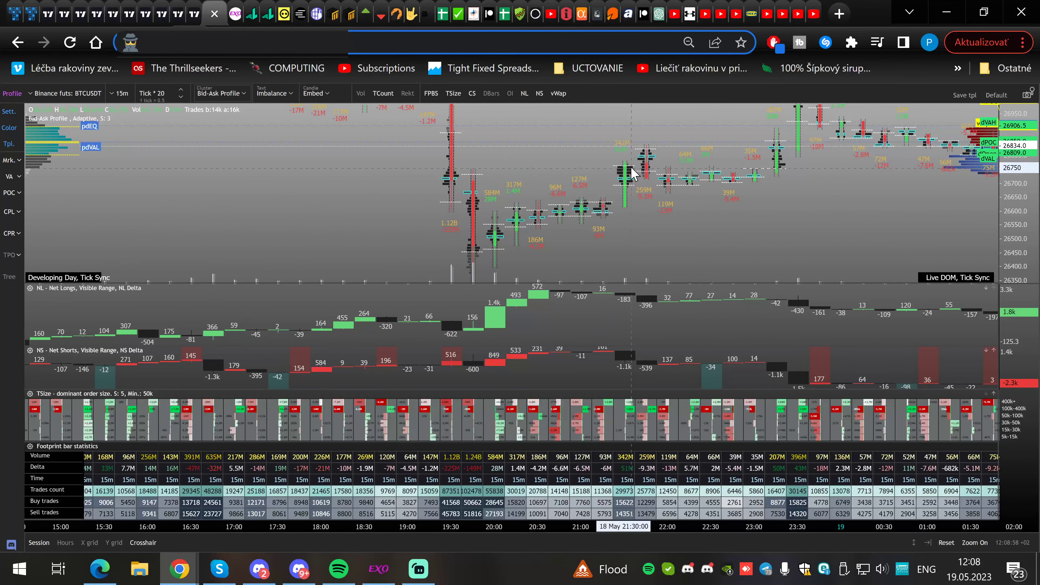
{"action": "scroll", "coordinate": [621, 187], "scroll_direction": "down", "scroll_amount": 1}
{"action": "left_click_drag", "start_coordinate": [622, 189], "coordinate": [543, 197]}
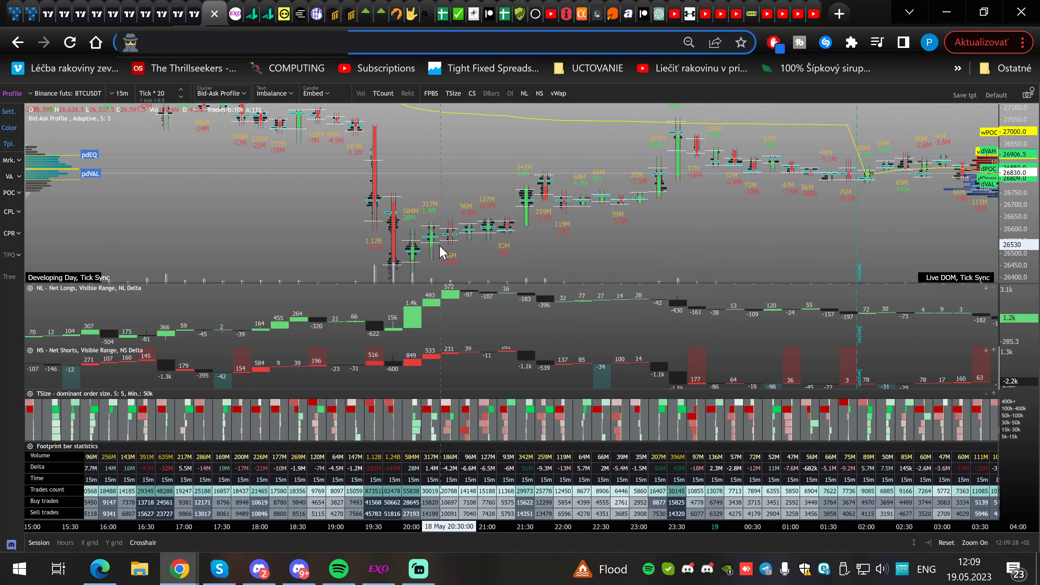
{"action": "left_click_drag", "start_coordinate": [441, 246], "coordinate": [442, 223]}
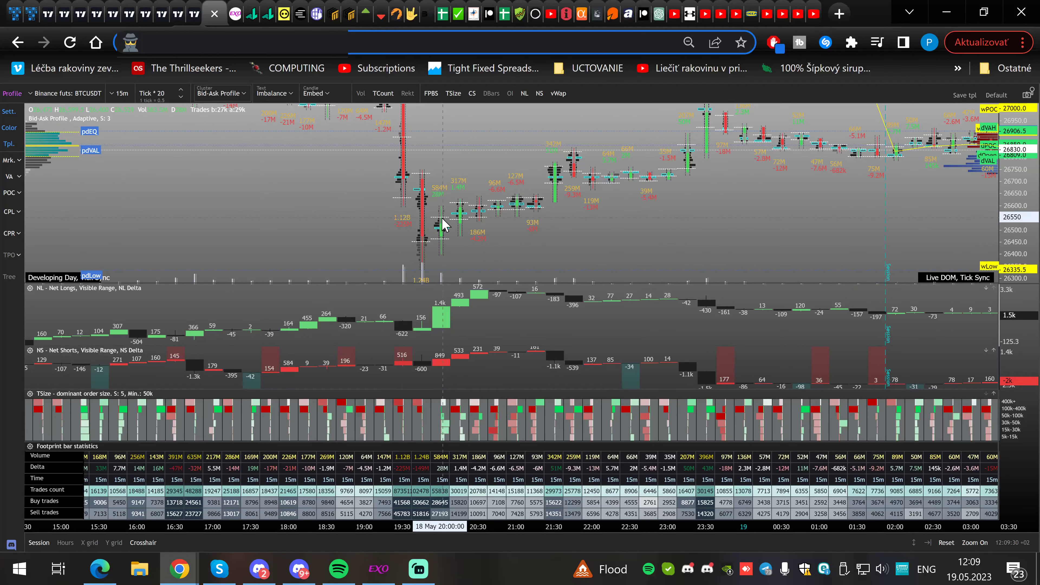
{"action": "scroll", "coordinate": [444, 221], "scroll_direction": "down", "scroll_amount": 2}
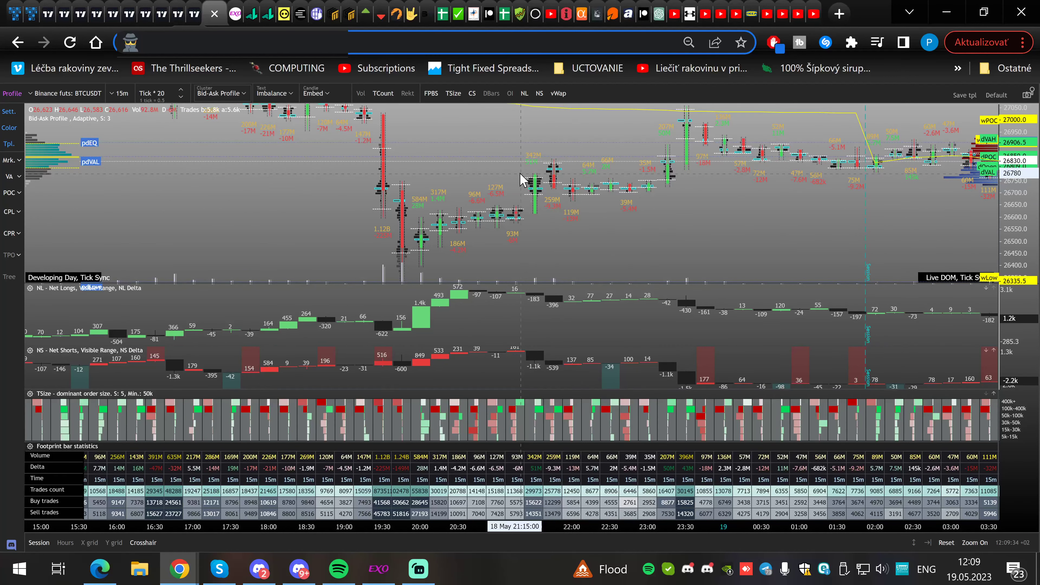
{"action": "scroll", "coordinate": [696, 152], "scroll_direction": "down", "scroll_amount": 1}
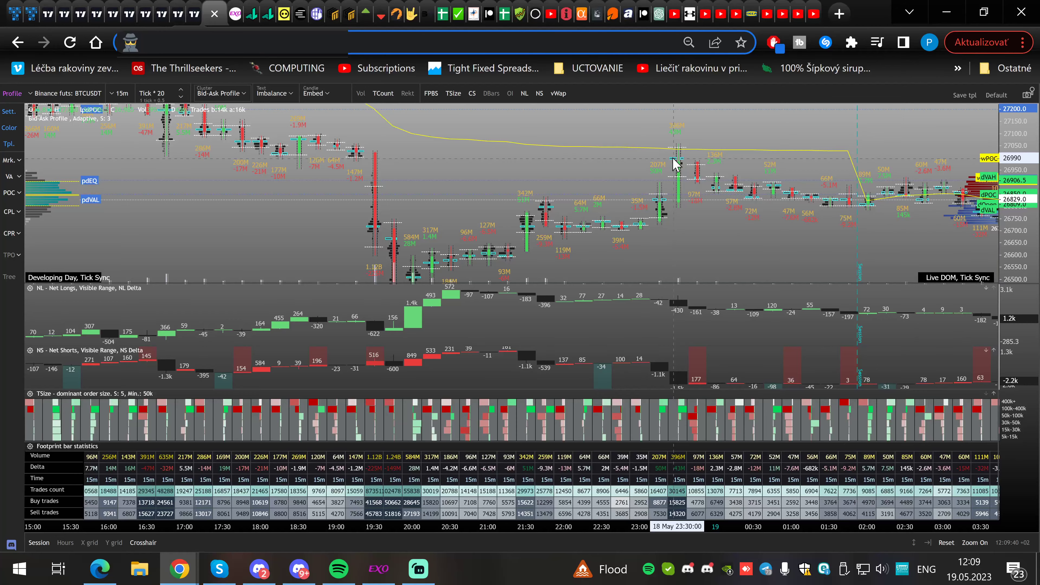
Review the wider footprint price action from the 18 May sell-off through the 23:30 high and into 19 May
{"action": "scroll", "coordinate": [681, 201], "scroll_direction": "down", "scroll_amount": 3}
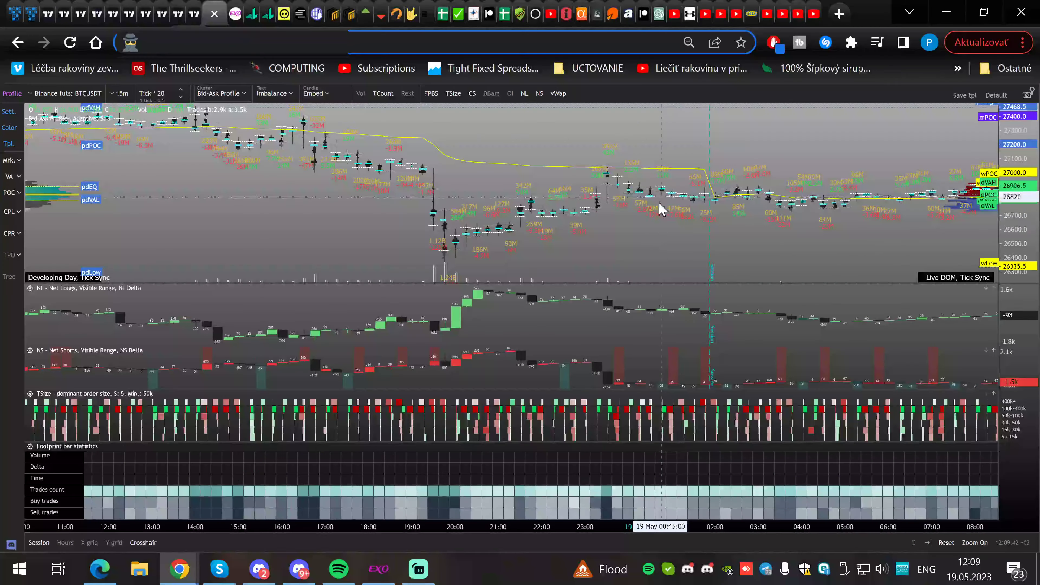
{"action": "scroll", "coordinate": [565, 218], "scroll_direction": "up", "scroll_amount": 3}
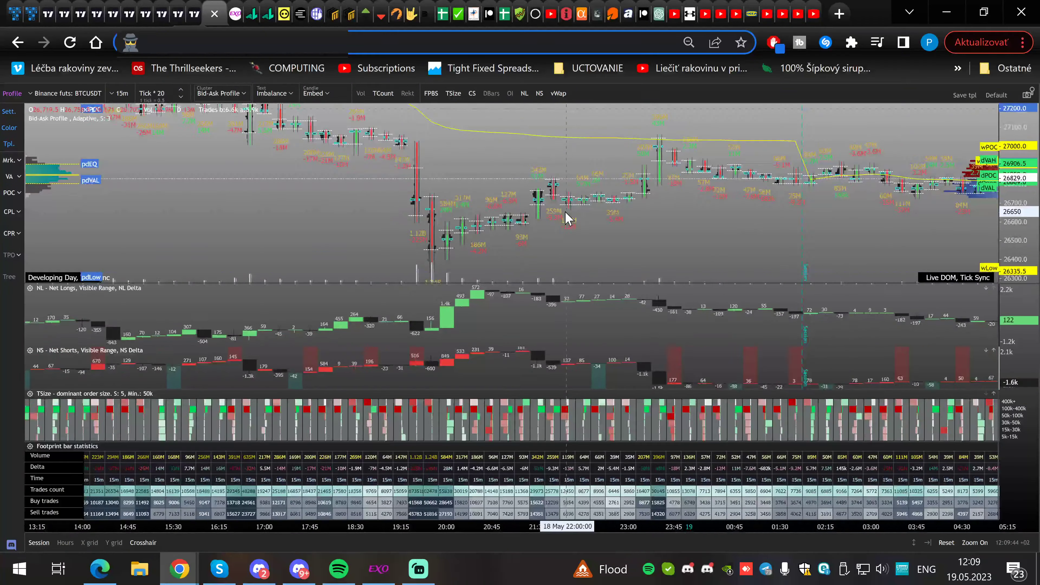
{"action": "scroll", "coordinate": [594, 170], "scroll_direction": "down", "scroll_amount": 3}
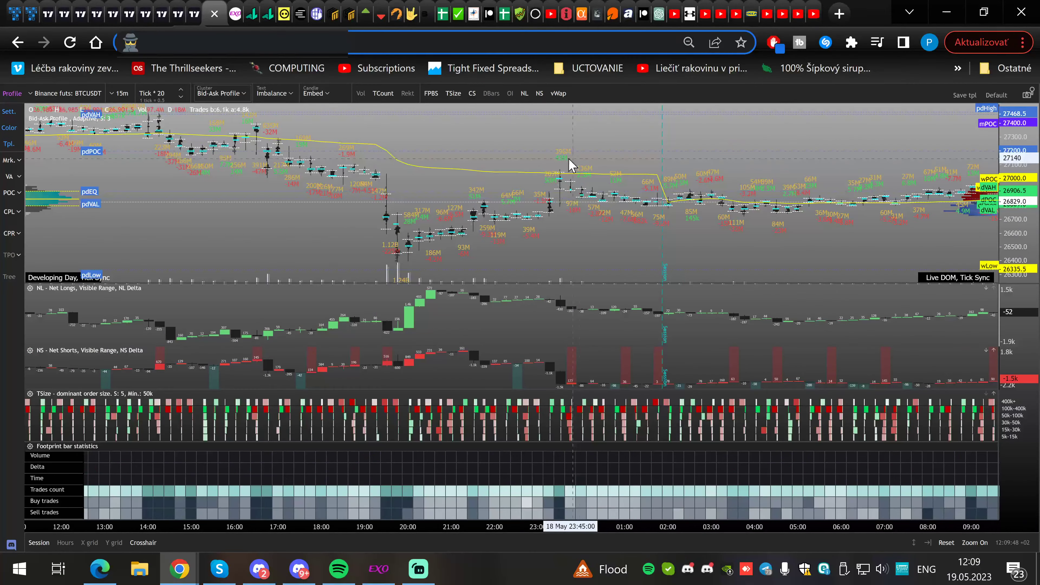
{"action": "scroll", "coordinate": [441, 227], "scroll_direction": "up", "scroll_amount": 3}
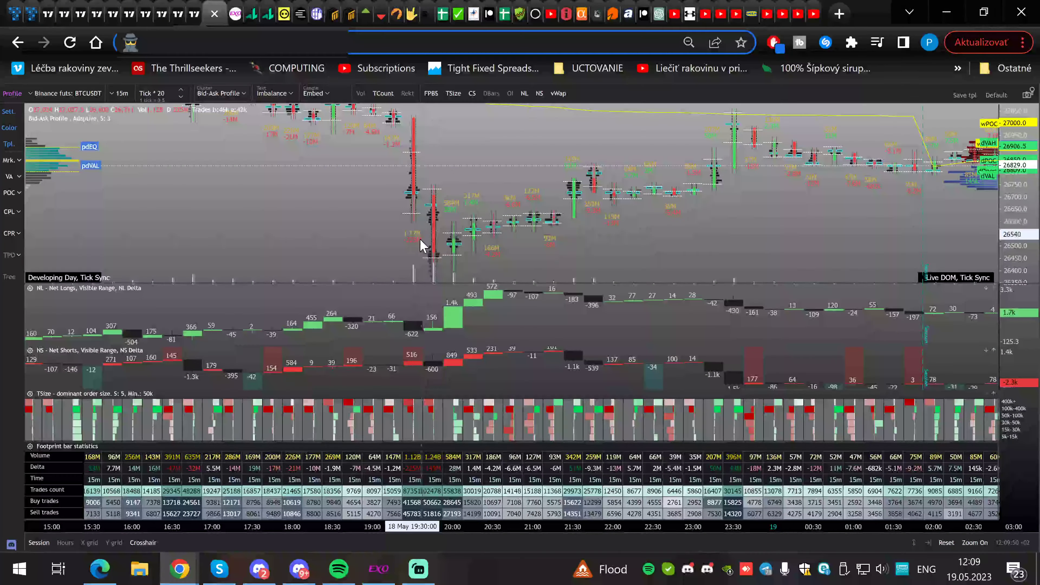
{"action": "left_click_drag", "start_coordinate": [420, 238], "coordinate": [432, 208]}
{"action": "left_click_drag", "start_coordinate": [657, 169], "coordinate": [562, 174]}
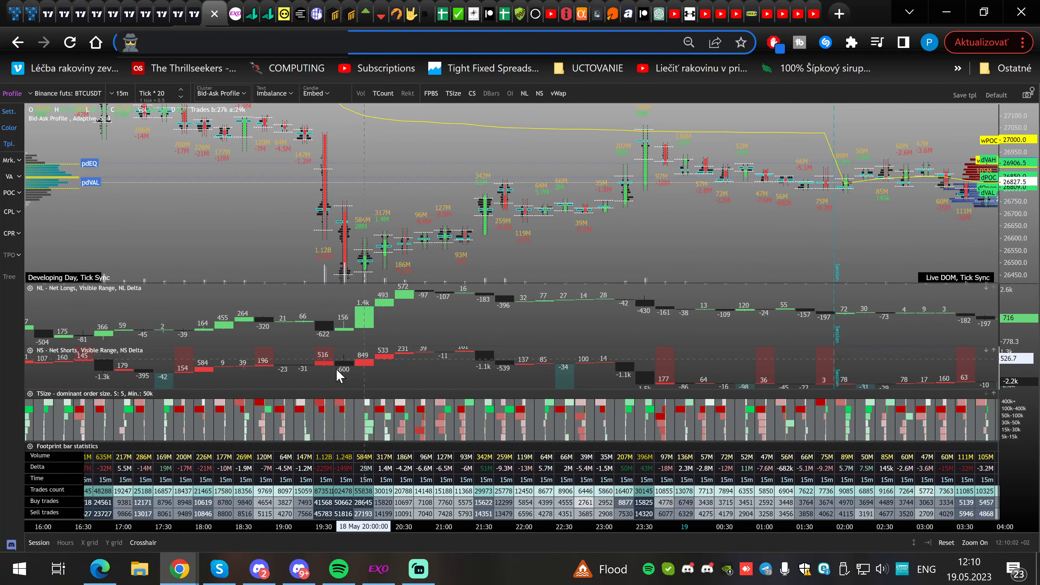
Examine the 18 May 21:30 footprint candle alongside the 19:30 and 19:45 sell-off candles
{"action": "left_click_drag", "start_coordinate": [512, 181], "coordinate": [541, 183]}
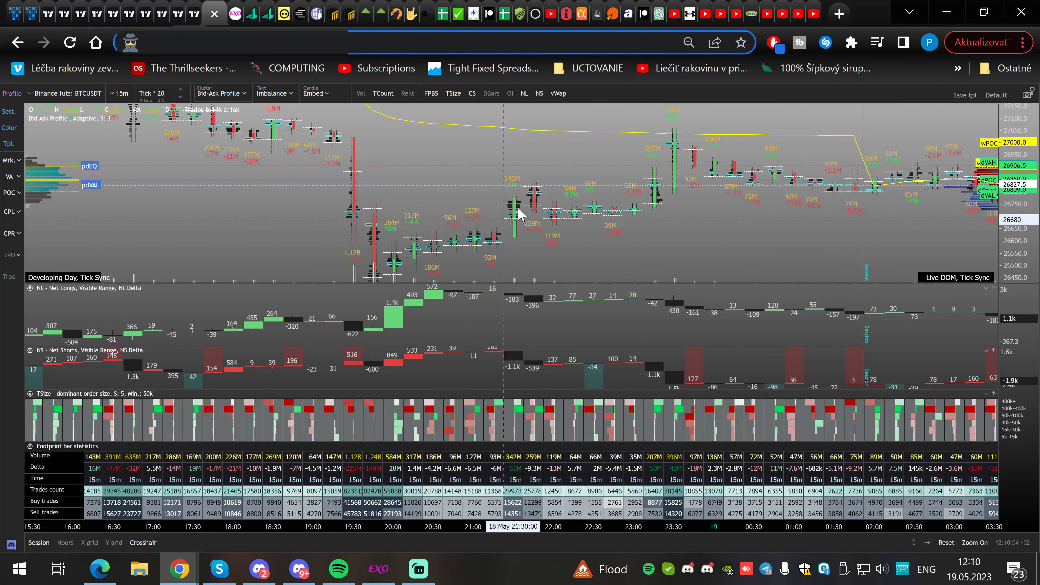
{"action": "scroll", "coordinate": [532, 192], "scroll_direction": "down", "scroll_amount": 3}
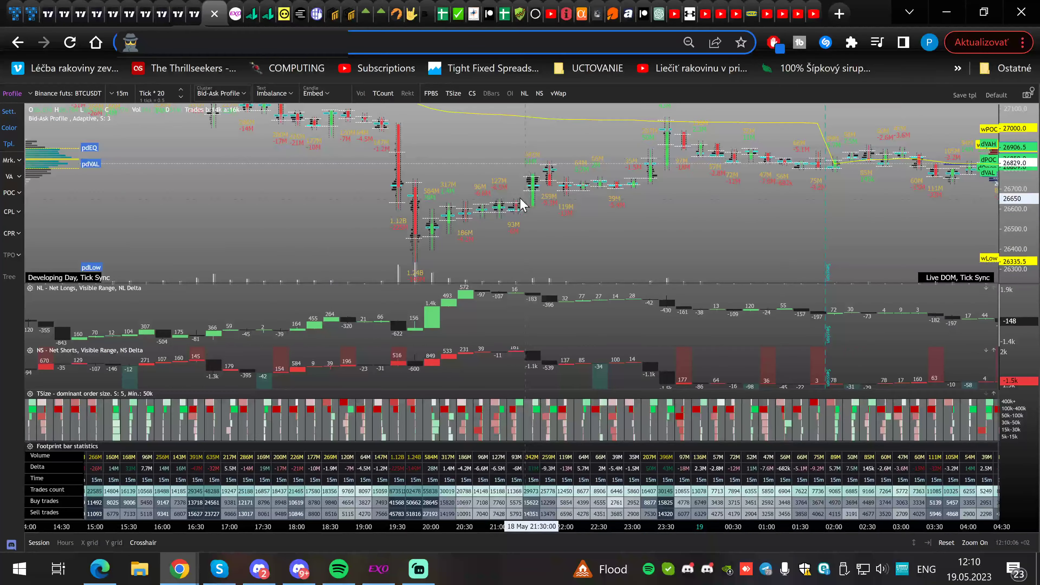
{"action": "left_click_drag", "start_coordinate": [438, 176], "coordinate": [481, 171]}
{"action": "left_click_drag", "start_coordinate": [550, 179], "coordinate": [545, 166]}
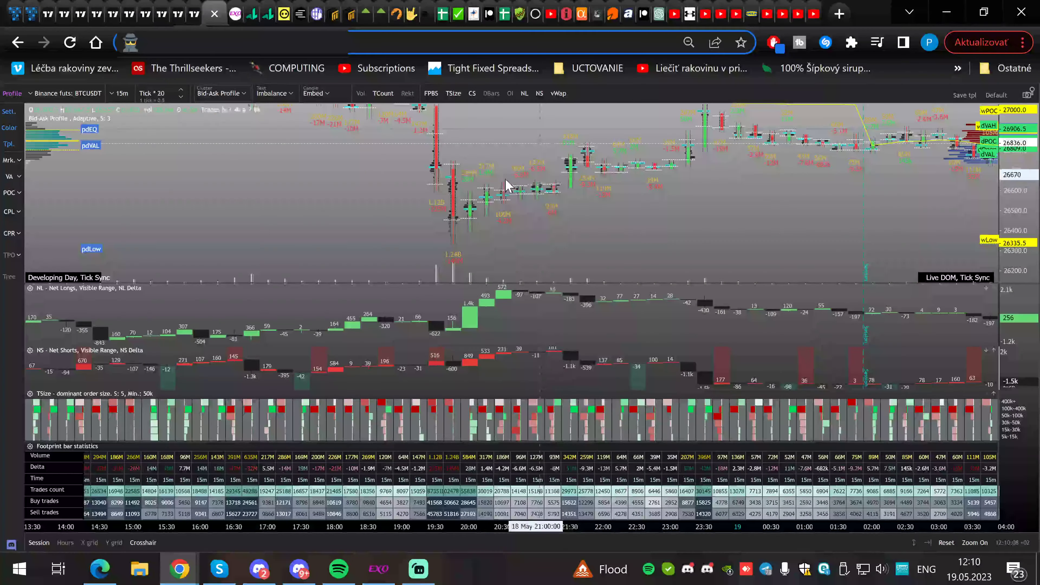
{"action": "scroll", "coordinate": [510, 172], "scroll_direction": "up", "scroll_amount": 4}
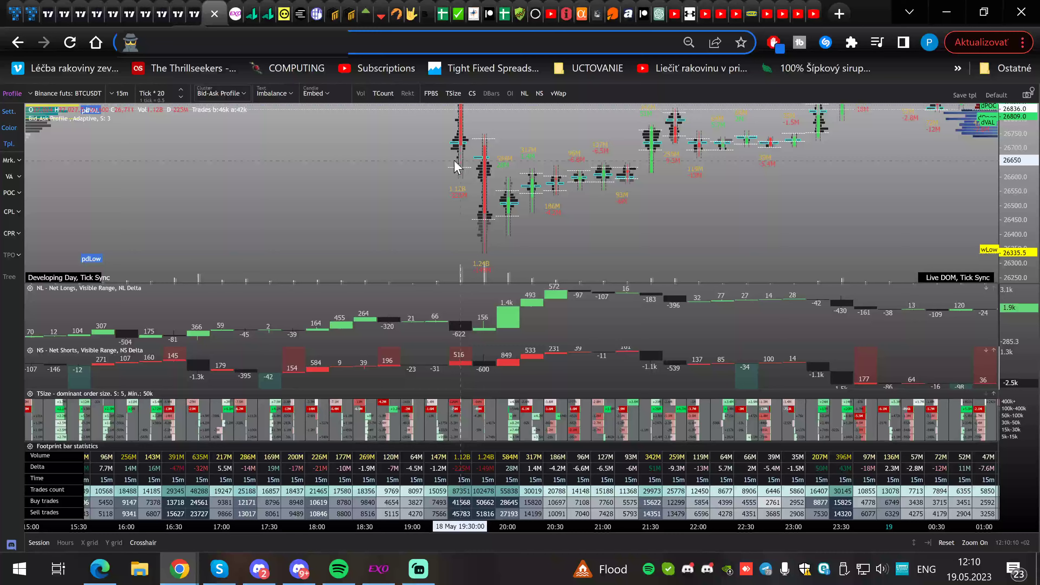
{"action": "scroll", "coordinate": [499, 159], "scroll_direction": "down", "scroll_amount": 2}
Switch to the TradingLite Binance futures BTCUSDT heatmap, reload it and inspect the order book liquidity around the 18 May sell-off low
{"action": "left_click", "coordinate": [252, 13]}
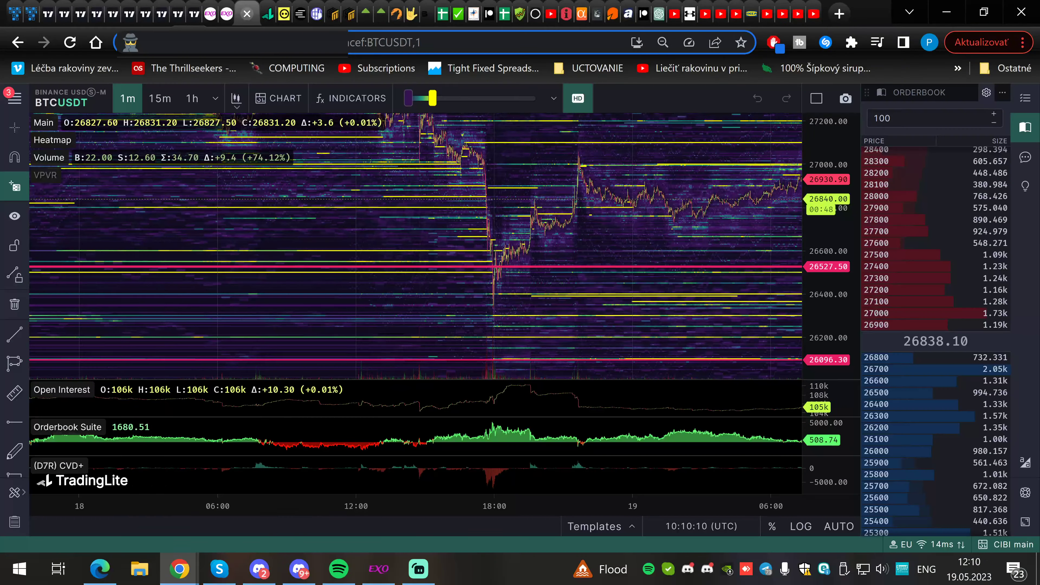
{"action": "left_click", "coordinate": [77, 43]}
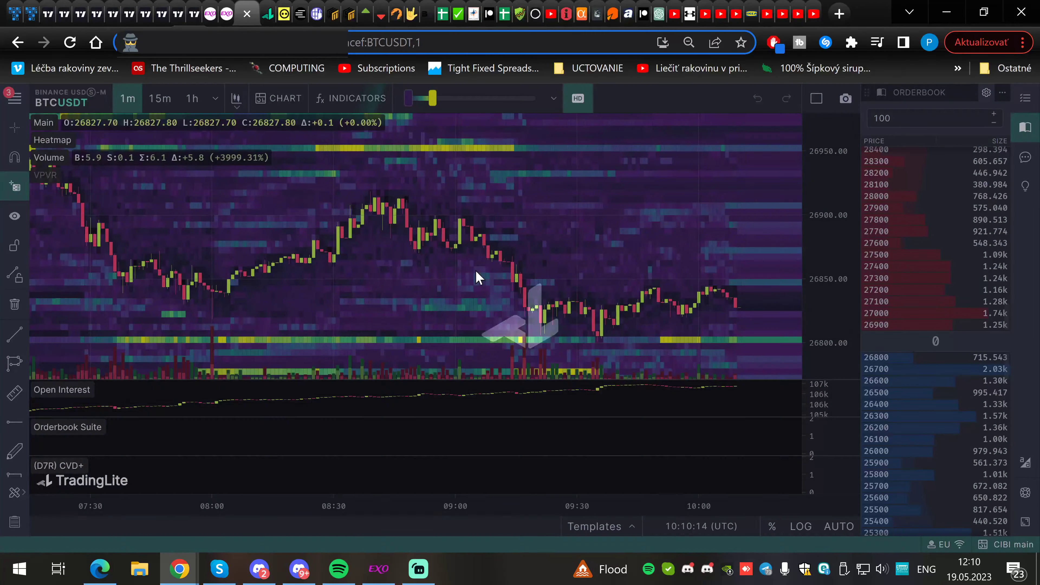
{"action": "left_click_drag", "start_coordinate": [205, 250], "coordinate": [606, 250]}
{"action": "scroll", "coordinate": [295, 250], "scroll_direction": "down", "scroll_amount": 8}
{"action": "left_click_drag", "start_coordinate": [229, 262], "coordinate": [644, 254]}
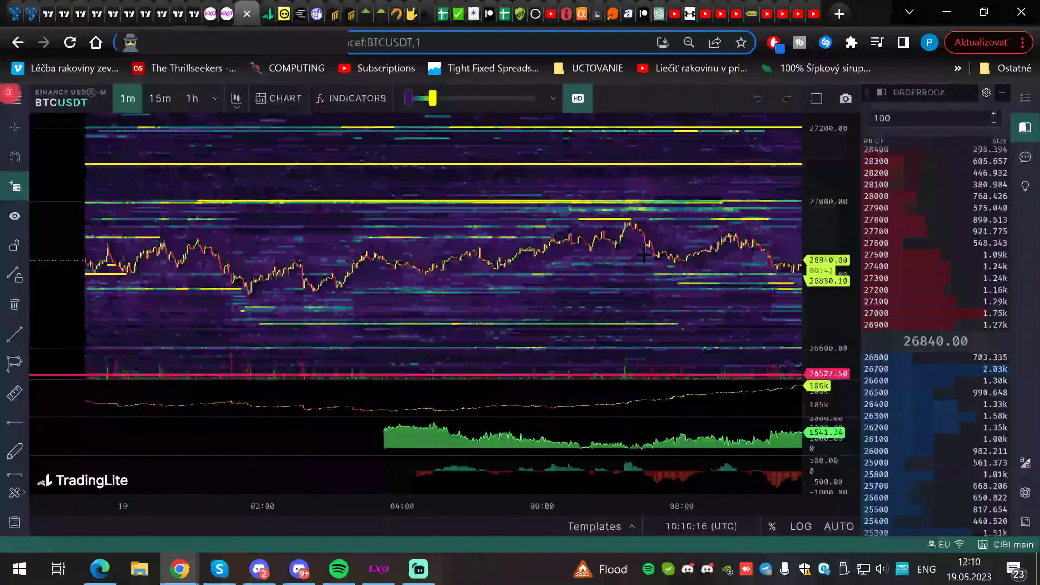
{"action": "scroll", "coordinate": [644, 254], "scroll_direction": "down", "scroll_amount": 4}
{"action": "left_click_drag", "start_coordinate": [180, 279], "coordinate": [620, 267]}
{"action": "scroll", "coordinate": [463, 264], "scroll_direction": "down", "scroll_amount": 3}
{"action": "left_click_drag", "start_coordinate": [449, 254], "coordinate": [473, 190]}
{"action": "scroll", "coordinate": [474, 190], "scroll_direction": "up", "scroll_amount": 2}
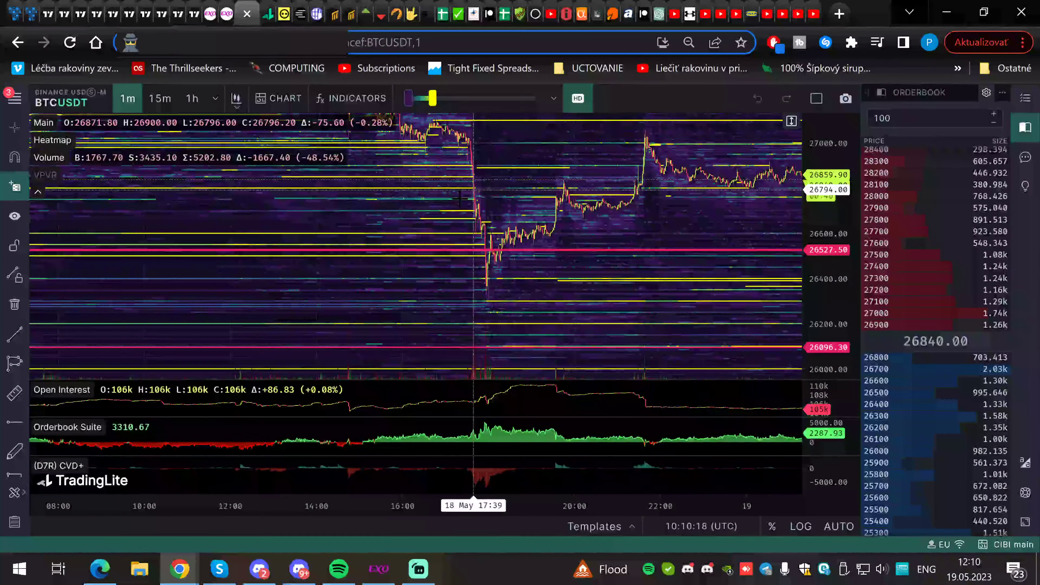
{"action": "scroll", "coordinate": [447, 262], "scroll_direction": "up", "scroll_amount": 6}
{"action": "left_click_drag", "start_coordinate": [467, 281], "coordinate": [428, 281]}
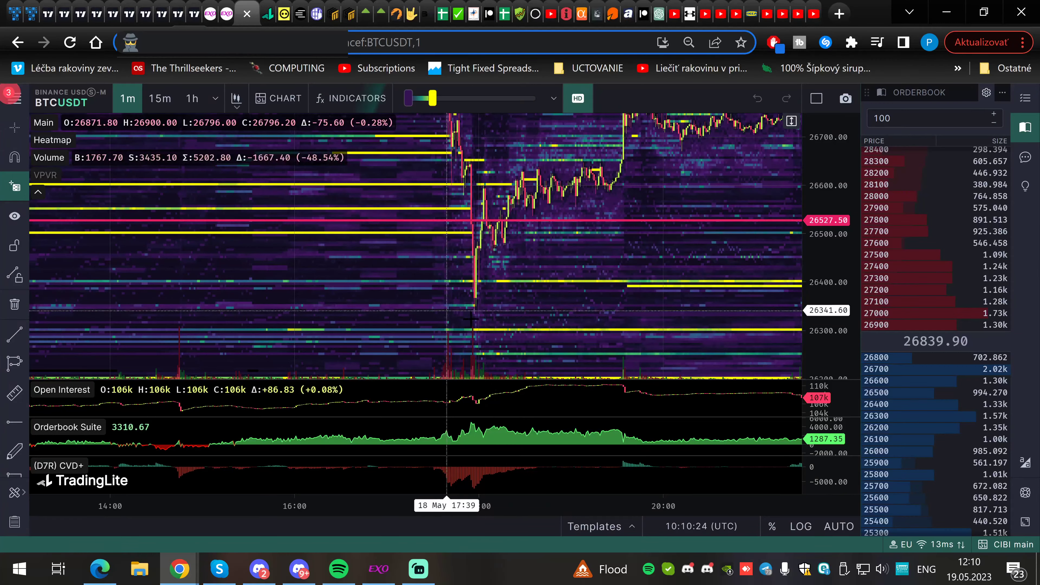
Switch to the Binance spot BTCUSDT heatmap and inspect the resting order sizes around 26,500 at the 18 May low
{"action": "key", "text": "ctrl+Tab"}
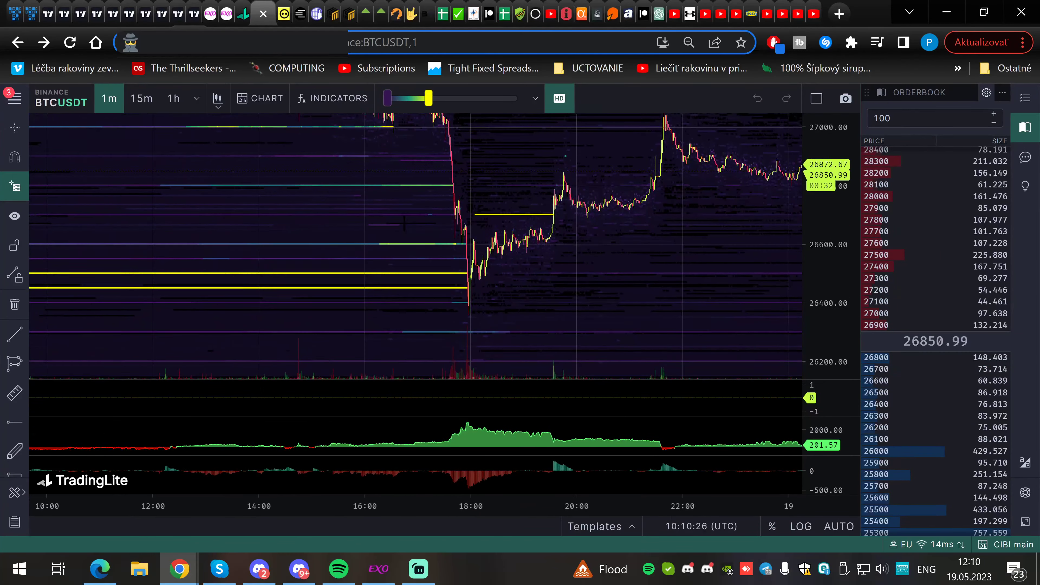
{"action": "left_click_drag", "start_coordinate": [405, 224], "coordinate": [441, 216]}
{"action": "scroll", "coordinate": [587, 297], "scroll_direction": "up", "scroll_amount": 3}
{"action": "scroll", "coordinate": [562, 288], "scroll_direction": "down", "scroll_amount": 1}
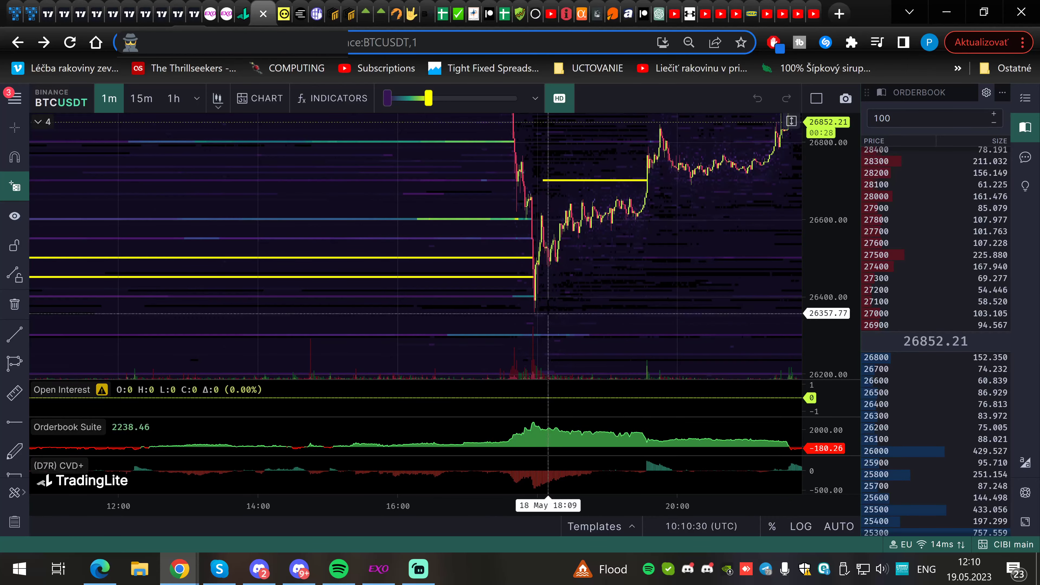
{"action": "scroll", "coordinate": [548, 314], "scroll_direction": "up", "scroll_amount": 2}
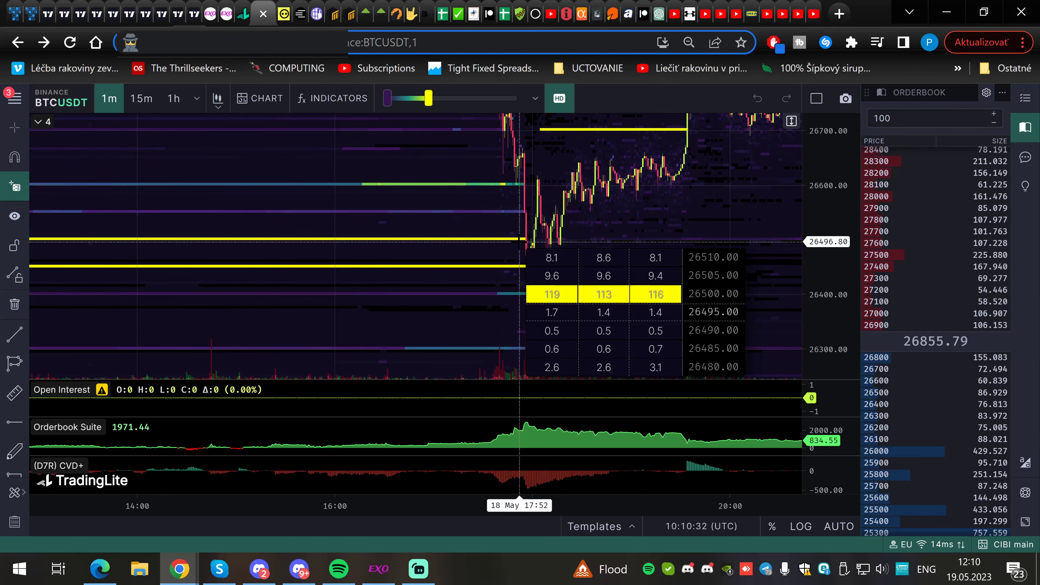
{"action": "left_click_drag", "start_coordinate": [591, 280], "coordinate": [538, 250]}
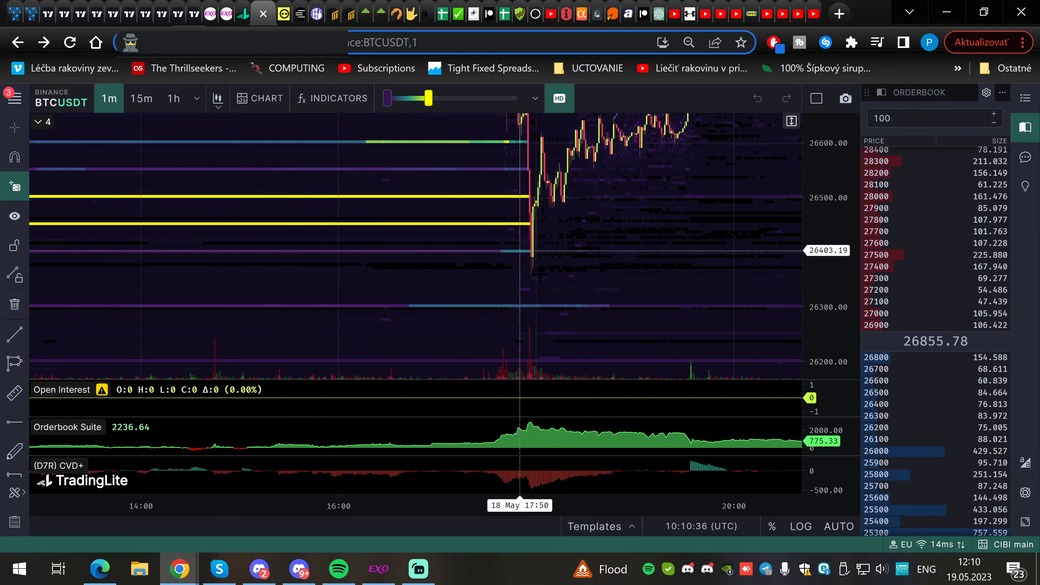
Compare the spot heatmap's liquidity bands between 26,600 and 26,300 with the price reaction from 17:41 to 18:27 on 18 May
{"action": "scroll", "coordinate": [545, 312], "scroll_direction": "left", "scroll_amount": 1}
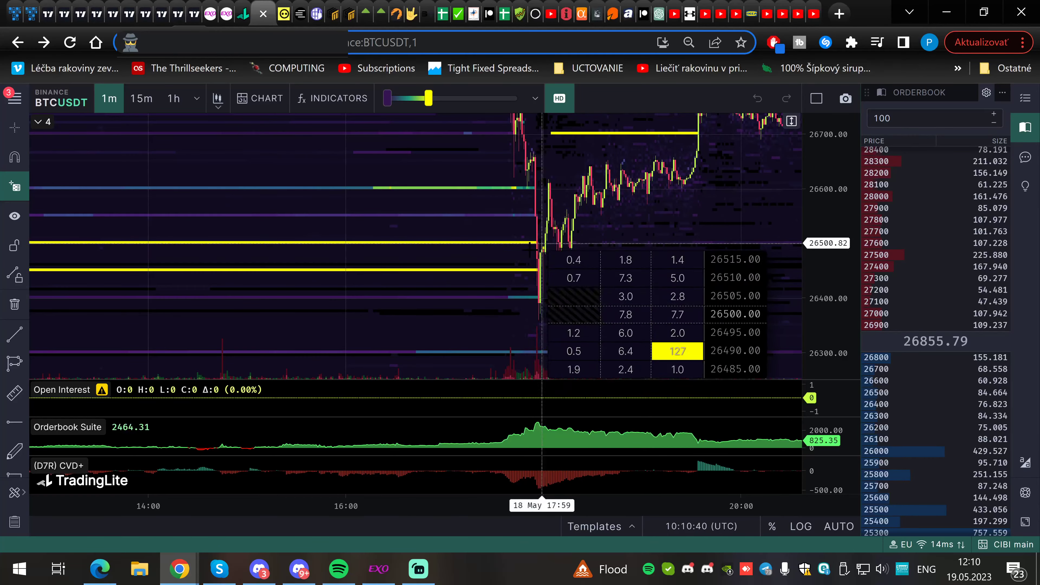
{"action": "scroll", "coordinate": [573, 262], "scroll_direction": "down", "scroll_amount": 2}
{"action": "scroll", "coordinate": [593, 248], "scroll_direction": "down", "scroll_amount": 2}
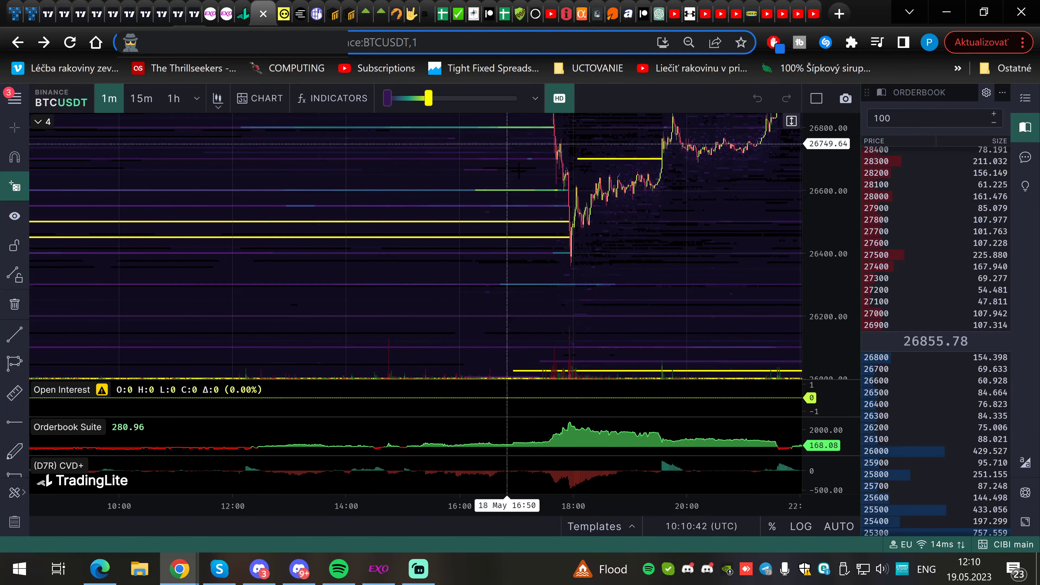
{"action": "scroll", "coordinate": [592, 204], "scroll_direction": "up", "scroll_amount": 3}
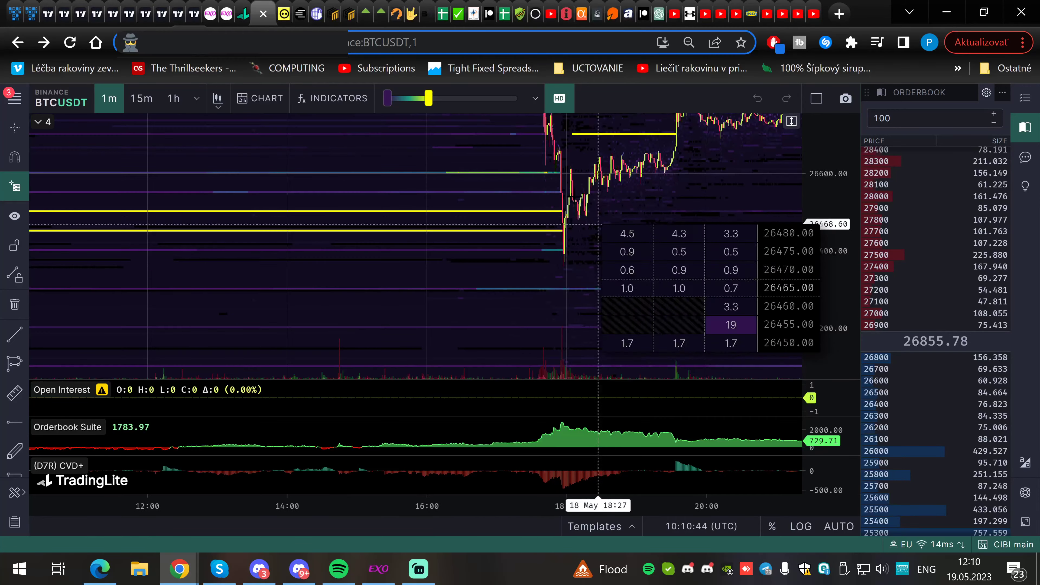
{"action": "left_click_drag", "start_coordinate": [687, 283], "coordinate": [611, 258]}
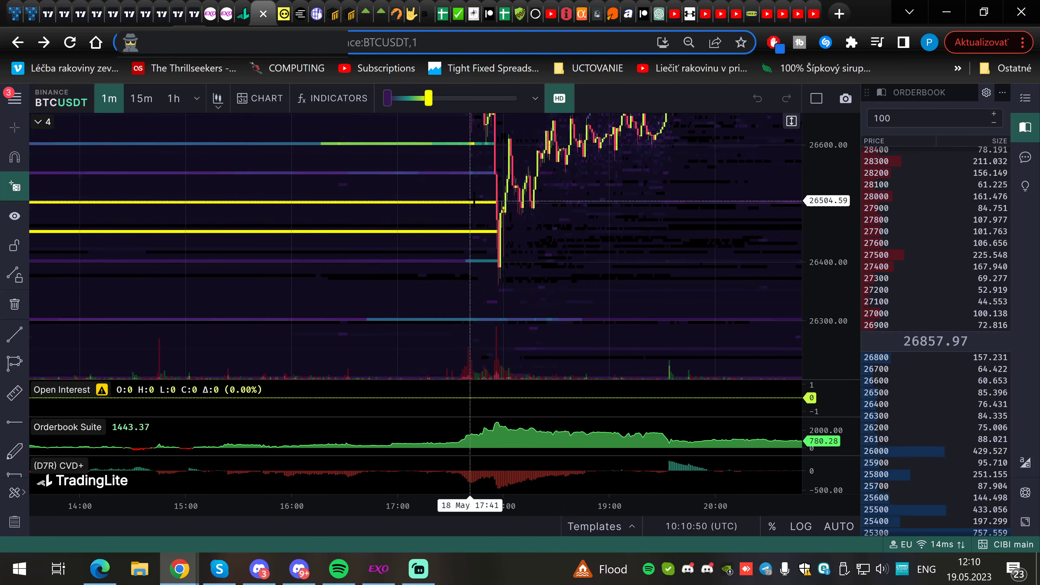
{"action": "scroll", "coordinate": [511, 266], "scroll_direction": "left", "scroll_amount": 2}
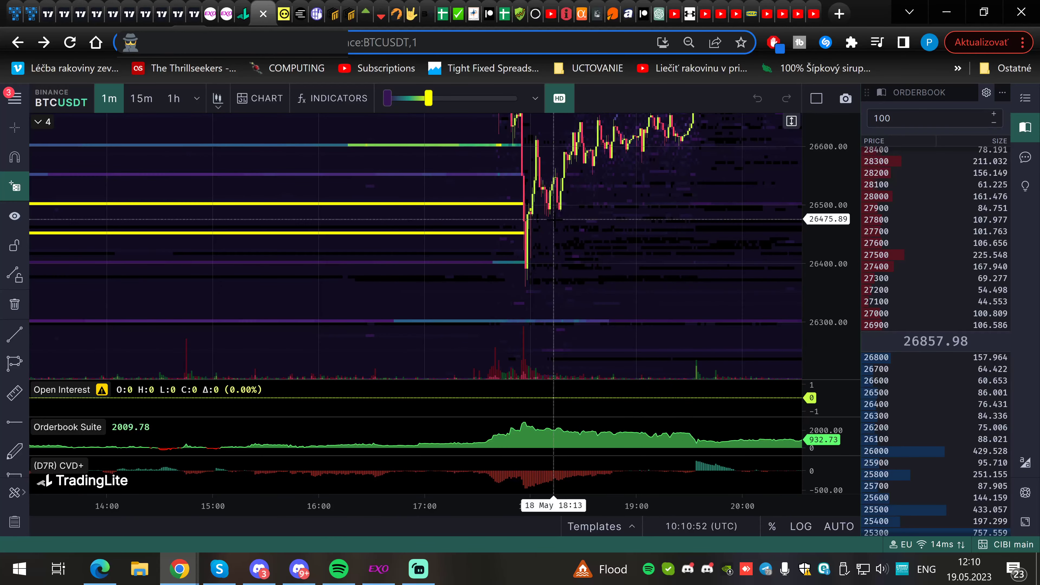
{"action": "scroll", "coordinate": [549, 262], "scroll_direction": "down", "scroll_amount": 2}
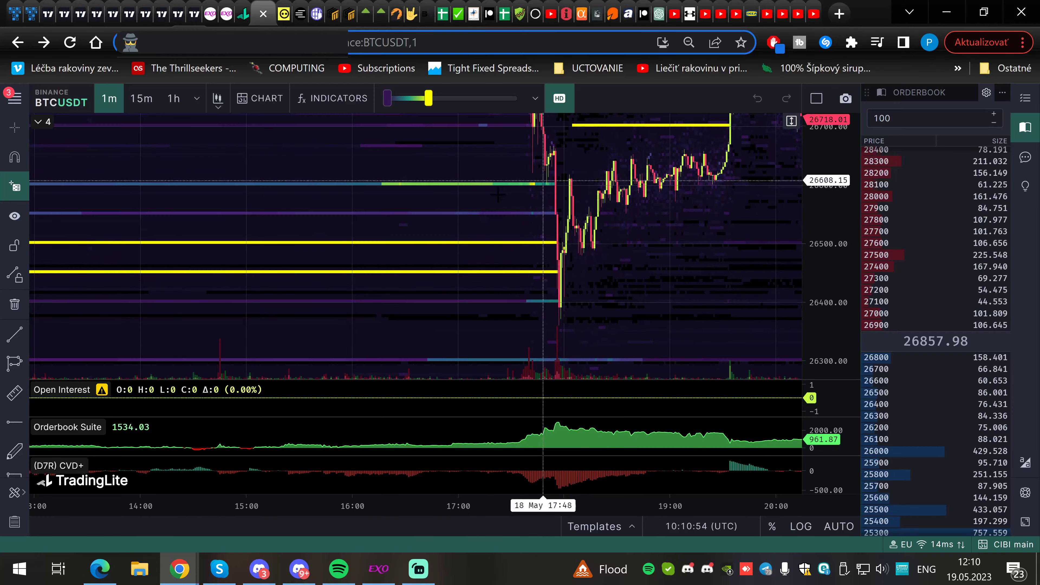
Inspect the spot heatmap's 26,700 liquidity band and the price recovery from the 18 May low into 19 May
{"action": "scroll", "coordinate": [656, 217], "scroll_direction": "up", "scroll_amount": 3}
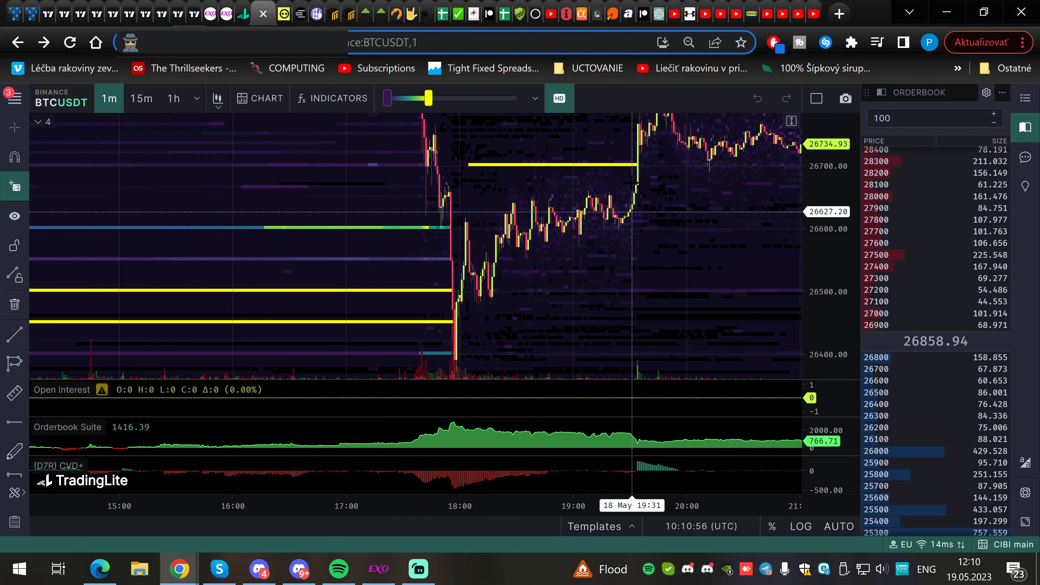
{"action": "left_click_drag", "start_coordinate": [563, 204], "coordinate": [540, 219]}
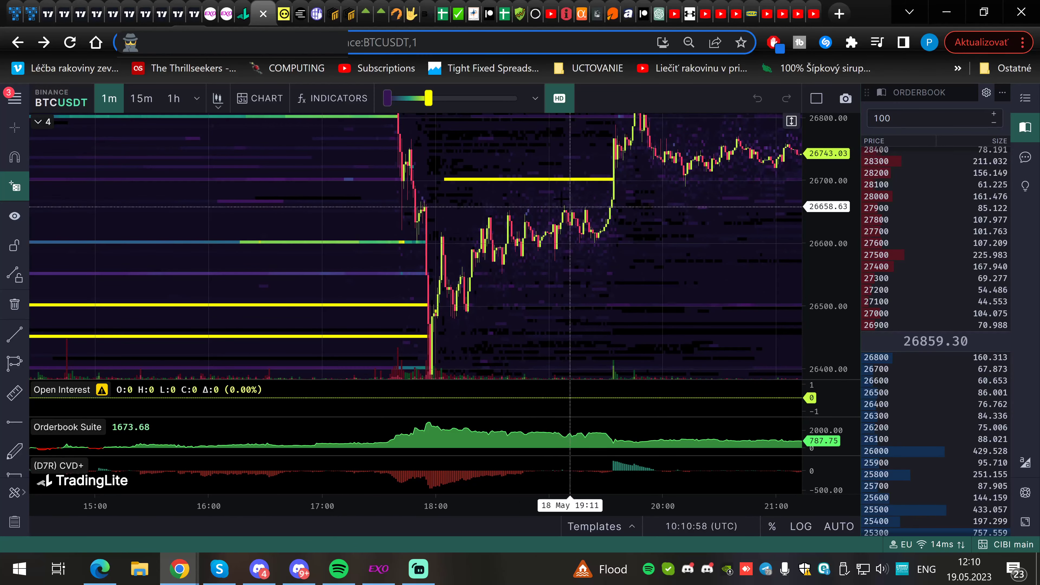
{"action": "scroll", "coordinate": [647, 183], "scroll_direction": "down", "scroll_amount": 1}
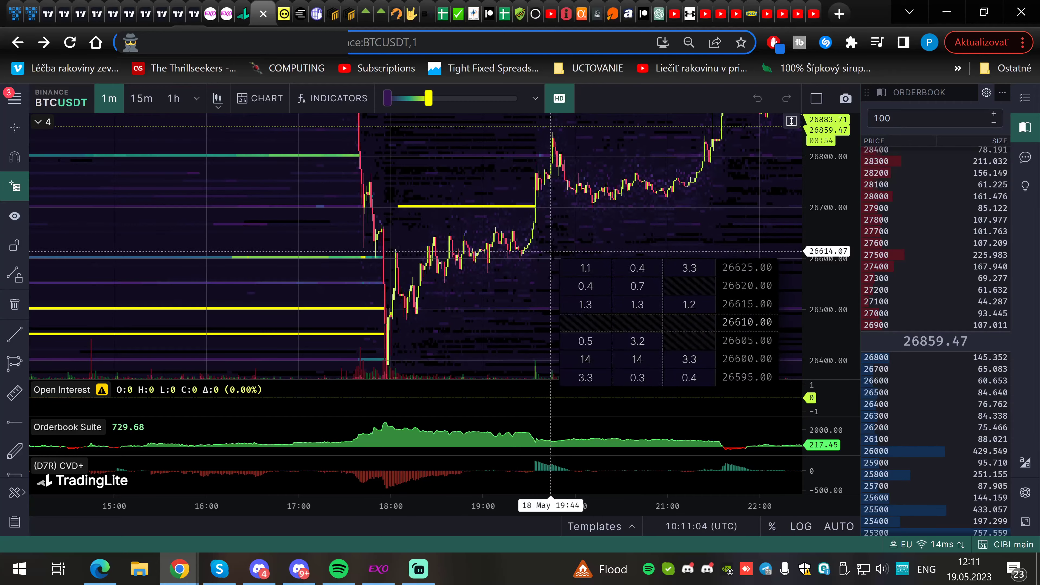
{"action": "scroll", "coordinate": [559, 174], "scroll_direction": "down", "scroll_amount": 1}
{"action": "scroll", "coordinate": [559, 174], "scroll_direction": "down", "scroll_amount": 3}
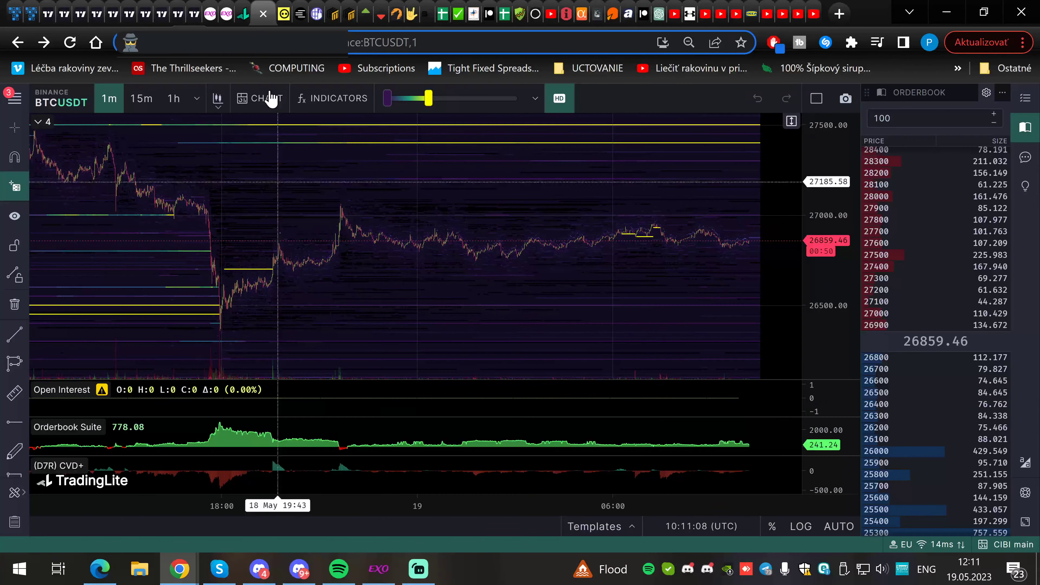
Switch to the Coinalyze Bybit BTC/USD perpetual chart and examine price and aggregated open interest around the 18 May sell-off
{"action": "left_click", "coordinate": [284, 13]}
{"action": "left_click", "coordinate": [299, 14]}
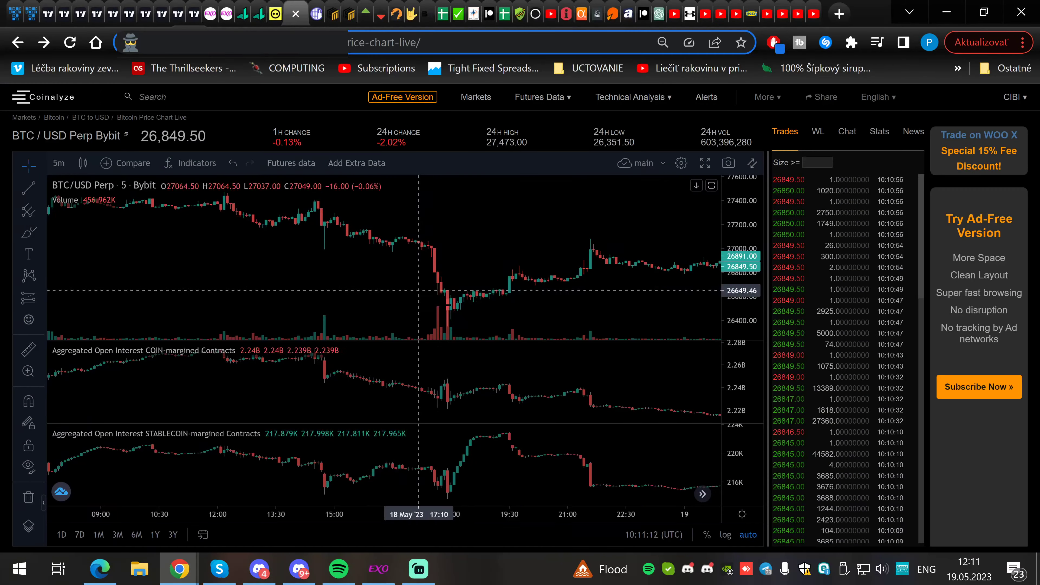
{"action": "left_click_drag", "start_coordinate": [488, 239], "coordinate": [307, 225]}
{"action": "scroll", "coordinate": [339, 218], "scroll_direction": "down", "scroll_amount": 7}
{"action": "left_click_drag", "start_coordinate": [613, 197], "coordinate": [339, 283]}
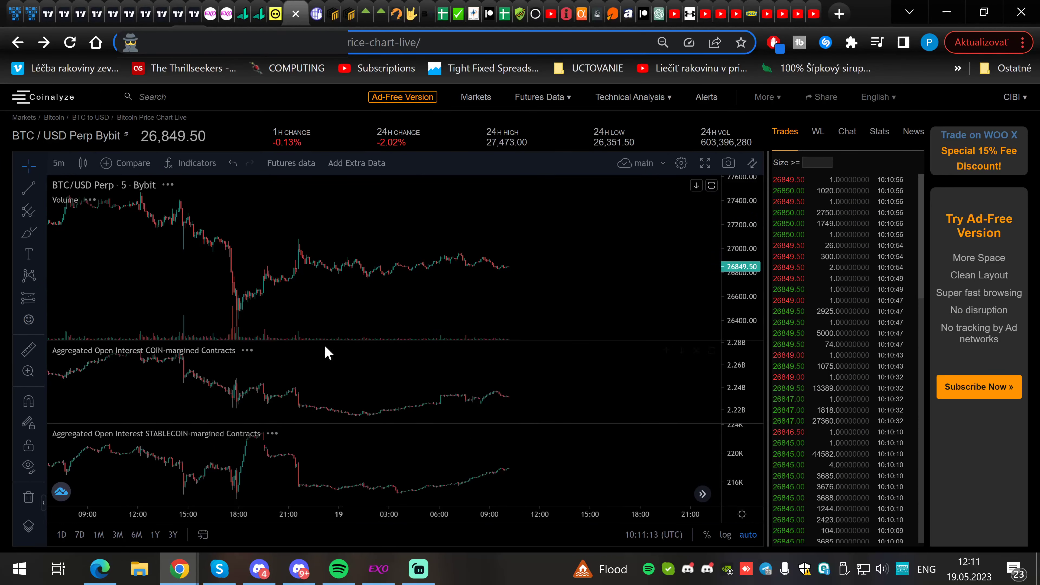
{"action": "left_click_drag", "start_coordinate": [295, 254], "coordinate": [430, 246]}
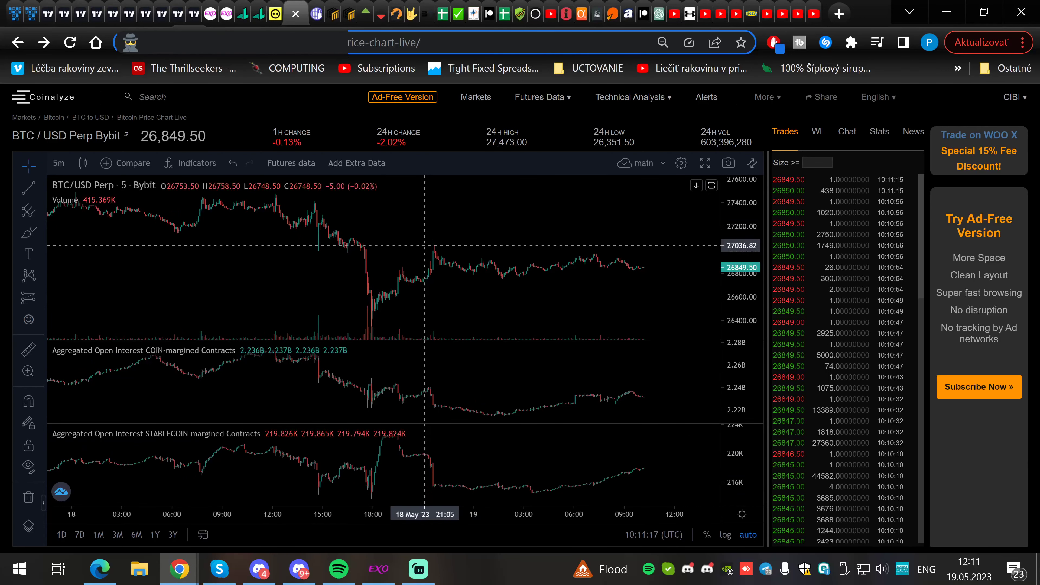
Compare coin-margined and stablecoin-margined open interest at the 18 May 21:35 price spike with the preceding drop
{"action": "left_click_drag", "start_coordinate": [409, 298], "coordinate": [458, 285]}
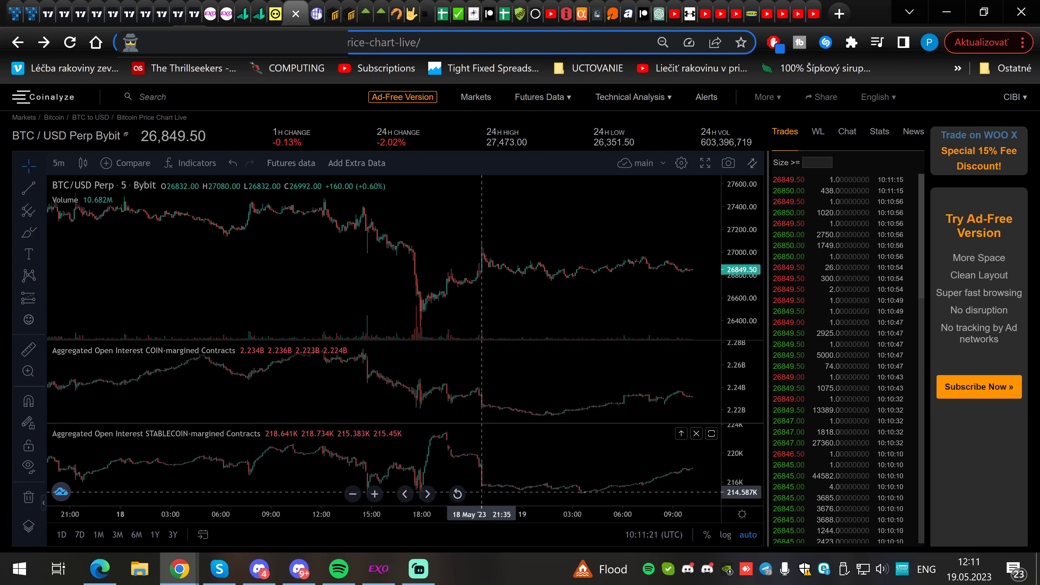
{"action": "left_click_drag", "start_coordinate": [529, 273], "coordinate": [646, 273]}
{"action": "scroll", "coordinate": [639, 273], "scroll_direction": "up", "scroll_amount": 2}
{"action": "left_click_drag", "start_coordinate": [534, 273], "coordinate": [508, 288]}
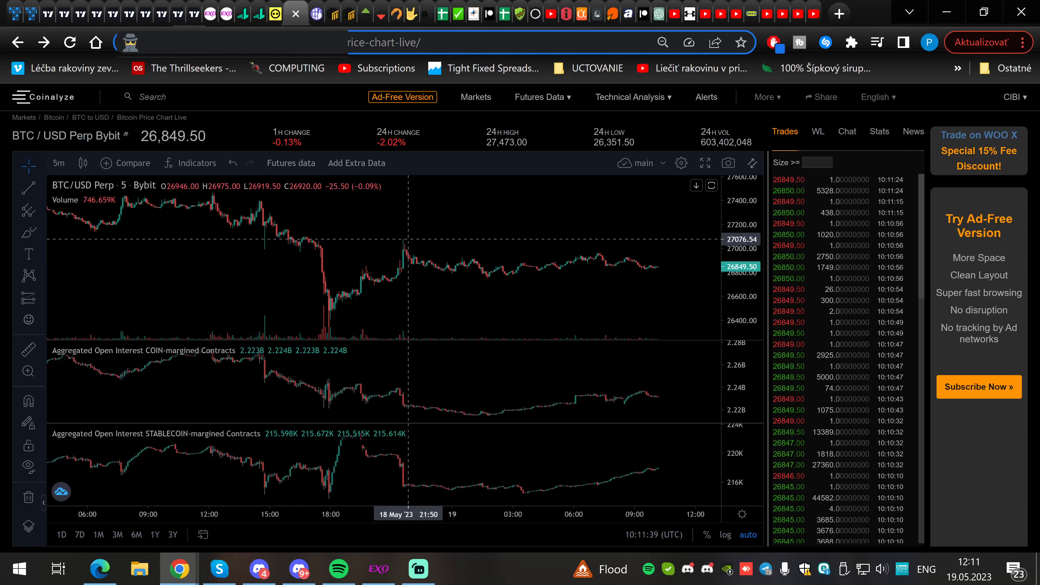
{"action": "scroll", "coordinate": [404, 264], "scroll_direction": "left", "scroll_amount": 5}
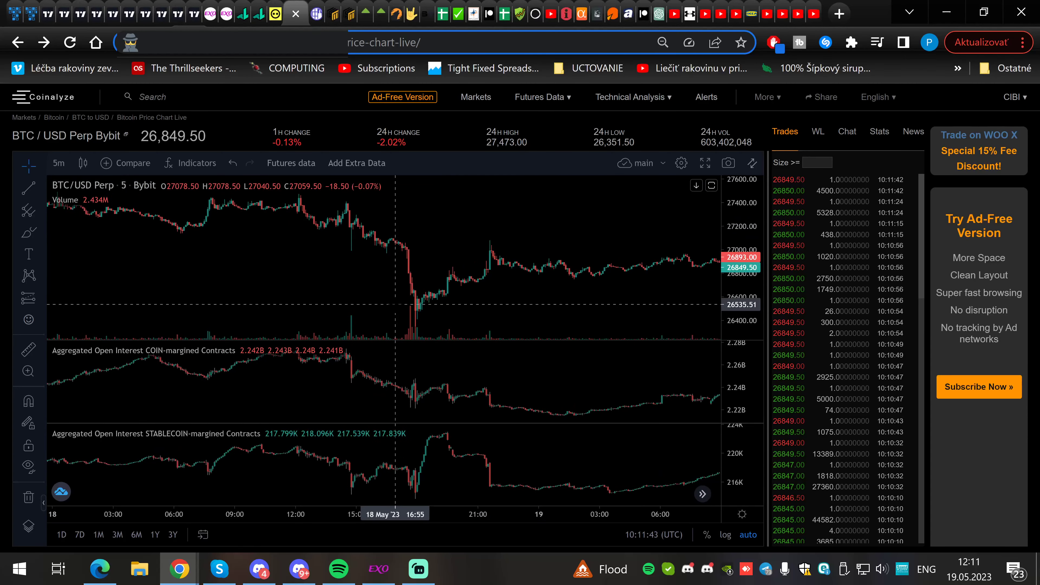
Switch to the Binance BTCUSDT perpetual liquidation heatmap and examine the liquidation pools from 12 to 19 May
{"action": "left_click", "coordinate": [333, 14]}
{"action": "scroll", "coordinate": [534, 245], "scroll_direction": "down", "scroll_amount": 3}
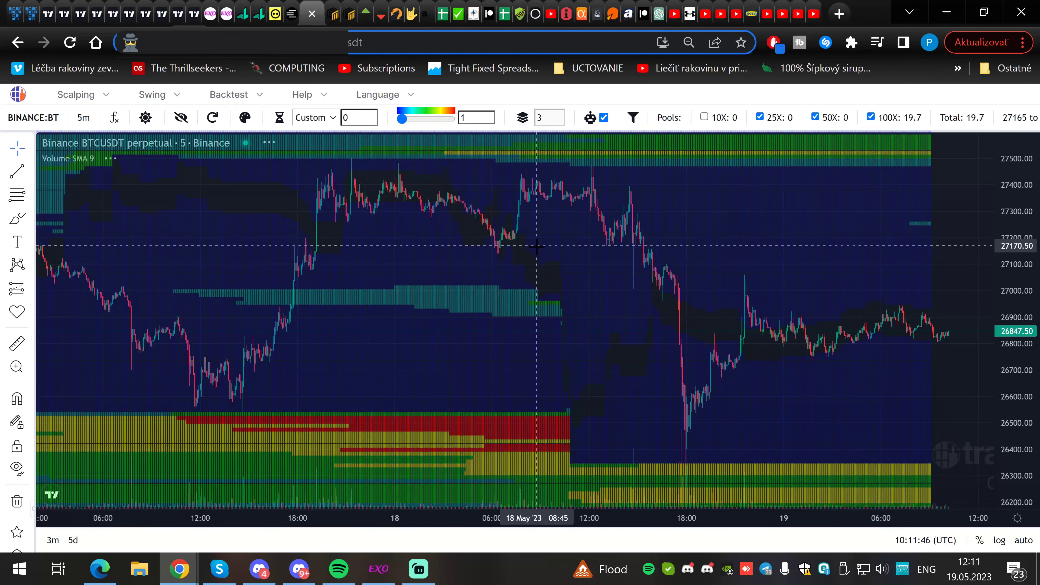
{"action": "scroll", "coordinate": [536, 246], "scroll_direction": "down", "scroll_amount": 5}
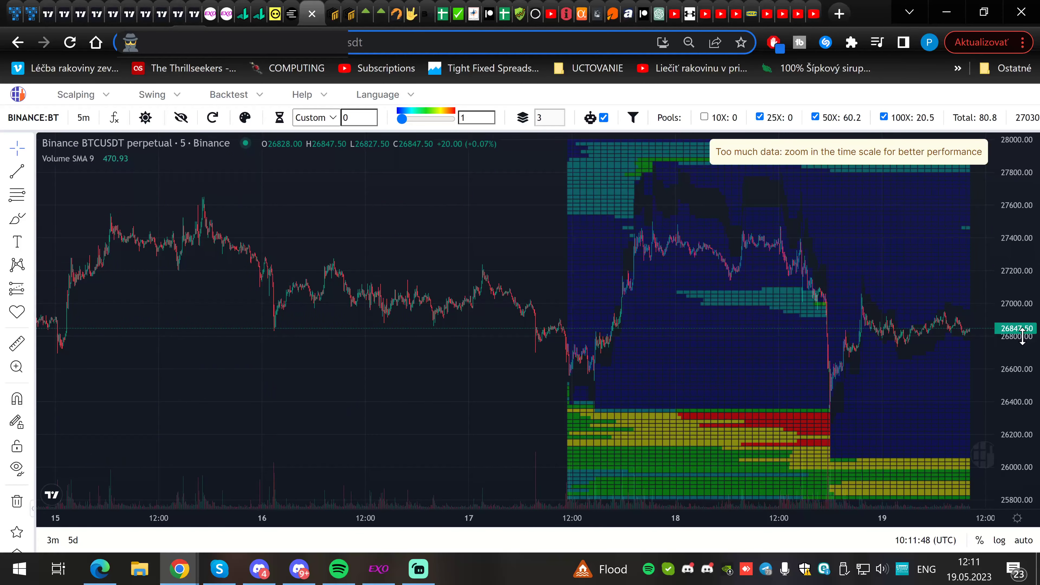
{"action": "left_click_drag", "start_coordinate": [813, 250], "coordinate": [743, 249]}
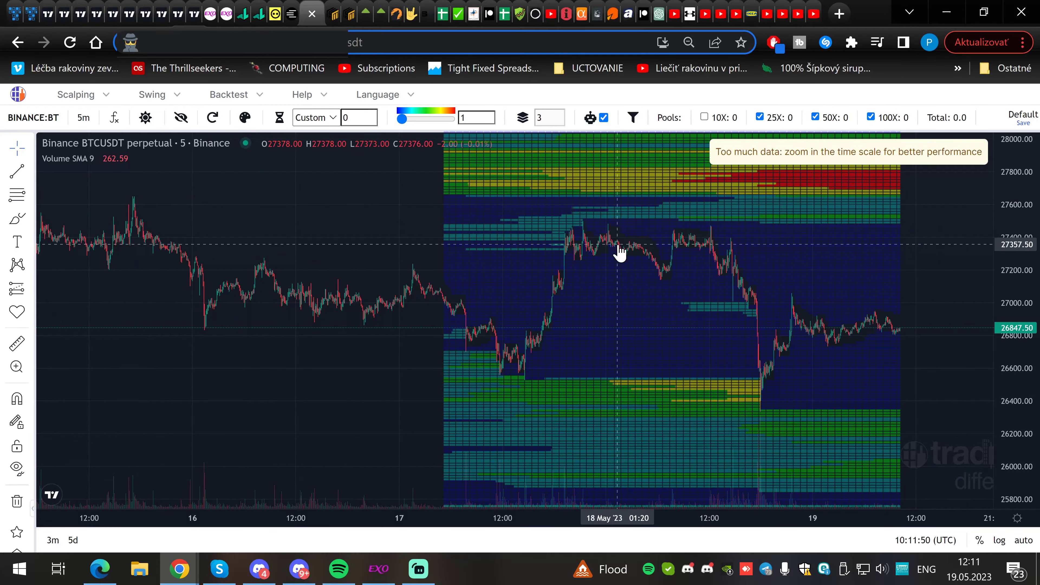
{"action": "scroll", "coordinate": [656, 271], "scroll_direction": "up", "scroll_amount": 2}
{"action": "scroll", "coordinate": [656, 272], "scroll_direction": "down", "scroll_amount": 5}
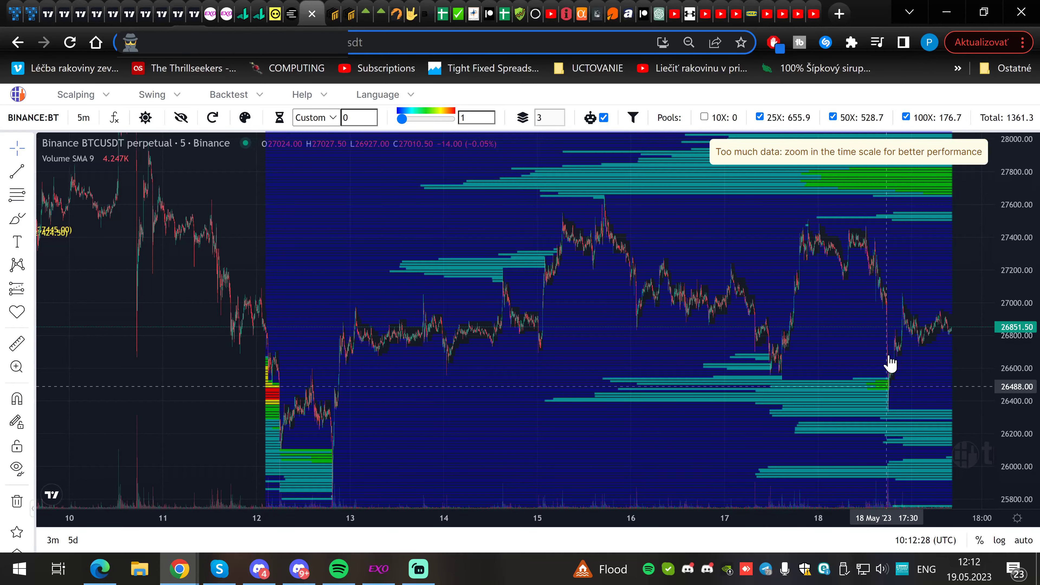
Inspect the liquidation pools between 26,600 and 26,300 that the 18 May sell-off ran into
{"action": "scroll", "coordinate": [889, 394], "scroll_direction": "up", "scroll_amount": 5}
{"action": "scroll", "coordinate": [867, 305], "scroll_direction": "up", "scroll_amount": 1}
{"action": "left_click_drag", "start_coordinate": [1036, 383], "coordinate": [1034, 196]}
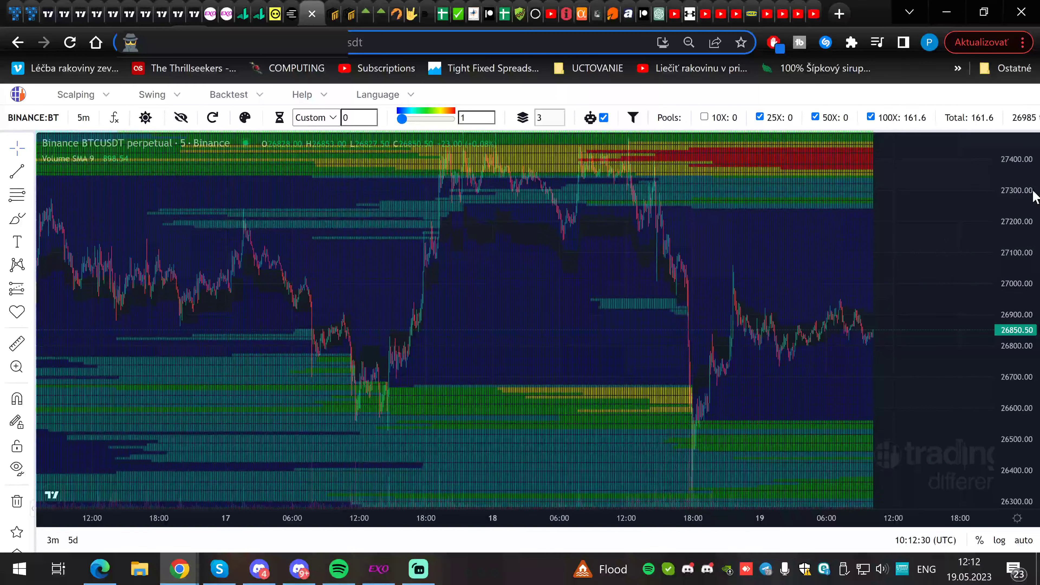
{"action": "left_click_drag", "start_coordinate": [702, 405], "coordinate": [713, 393]}
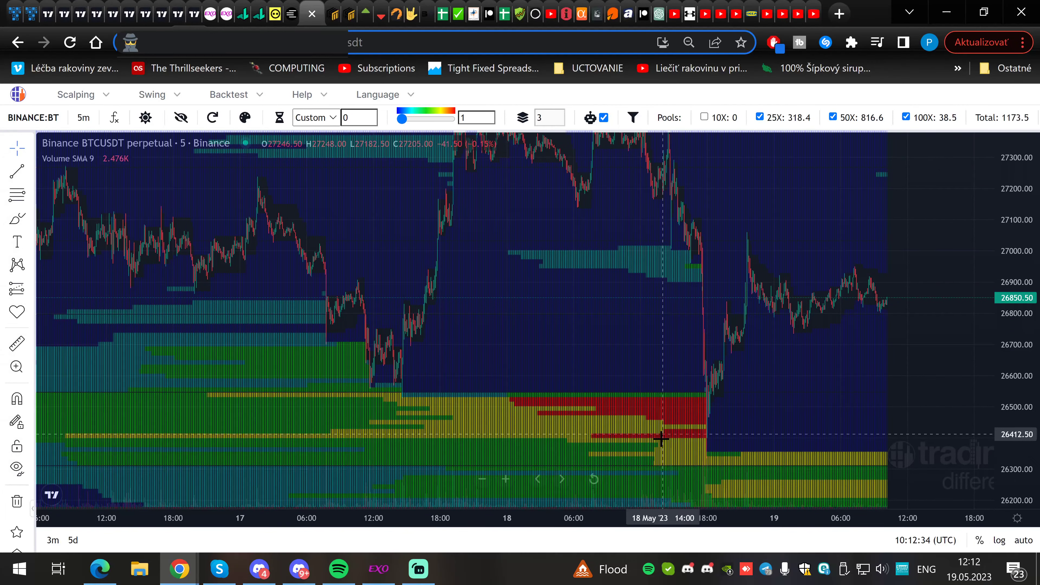
{"action": "scroll", "coordinate": [729, 424], "scroll_direction": "down", "scroll_amount": 1}
{"action": "scroll", "coordinate": [731, 415], "scroll_direction": "up", "scroll_amount": 1}
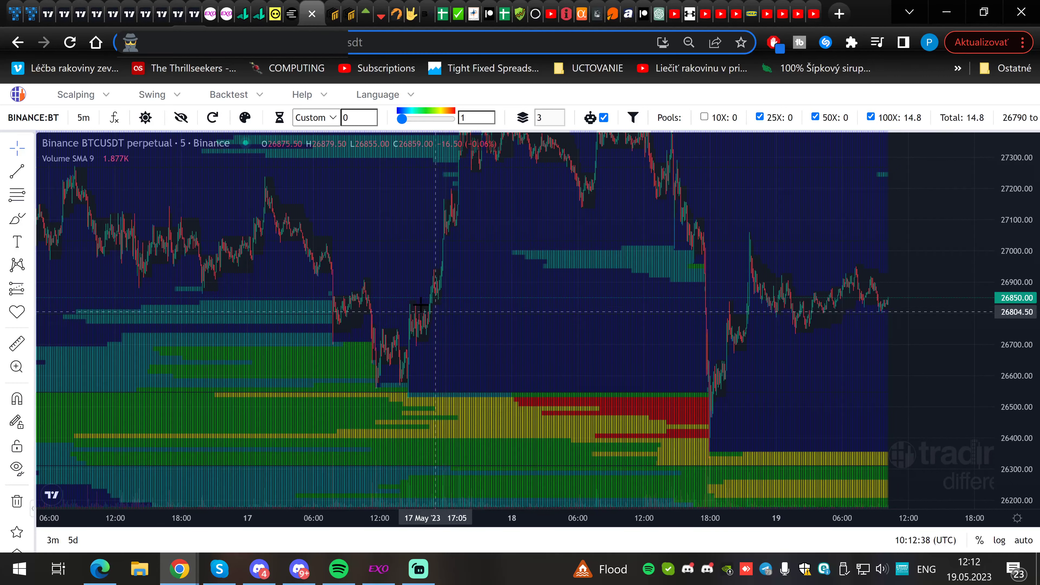
Dismiss the Hyblock Capital What's New notice and switch to the BTCUSD chart with spot and perpetual CVD and delta
{"action": "left_click", "coordinate": [333, 15]}
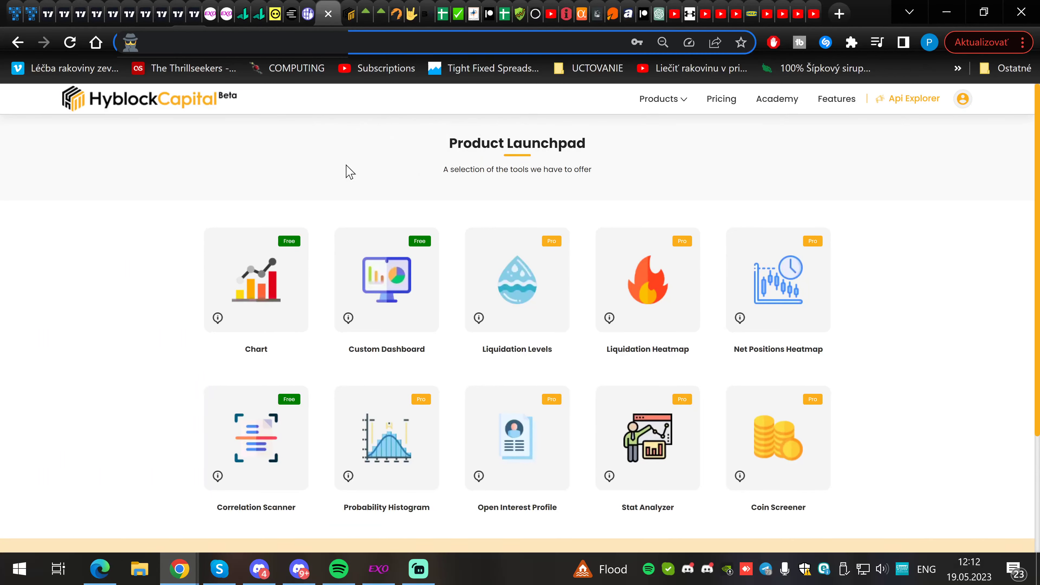
{"action": "left_click", "coordinate": [350, 5]}
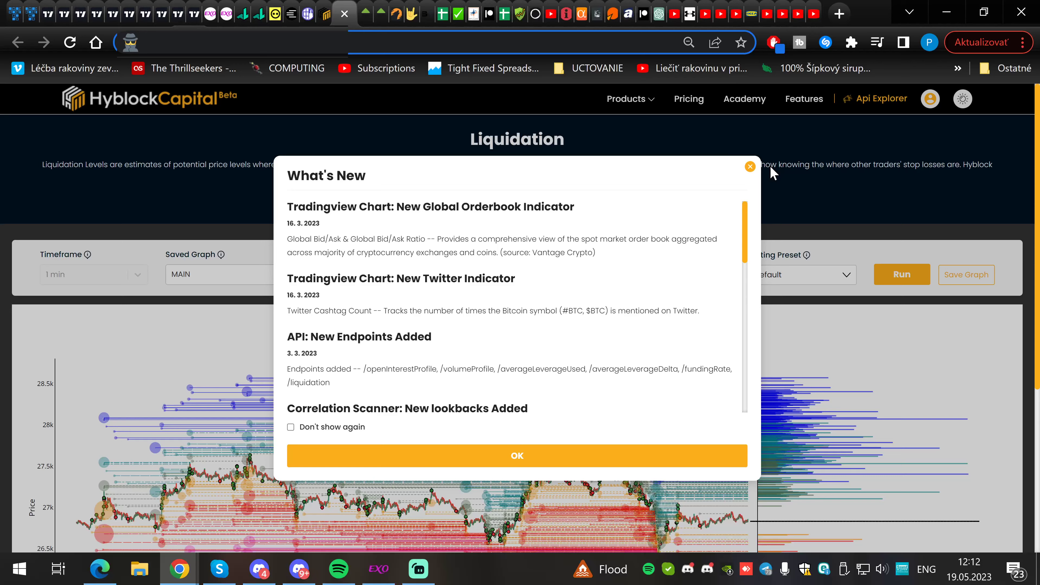
{"action": "left_click", "coordinate": [750, 166]}
{"action": "left_click", "coordinate": [362, 15]}
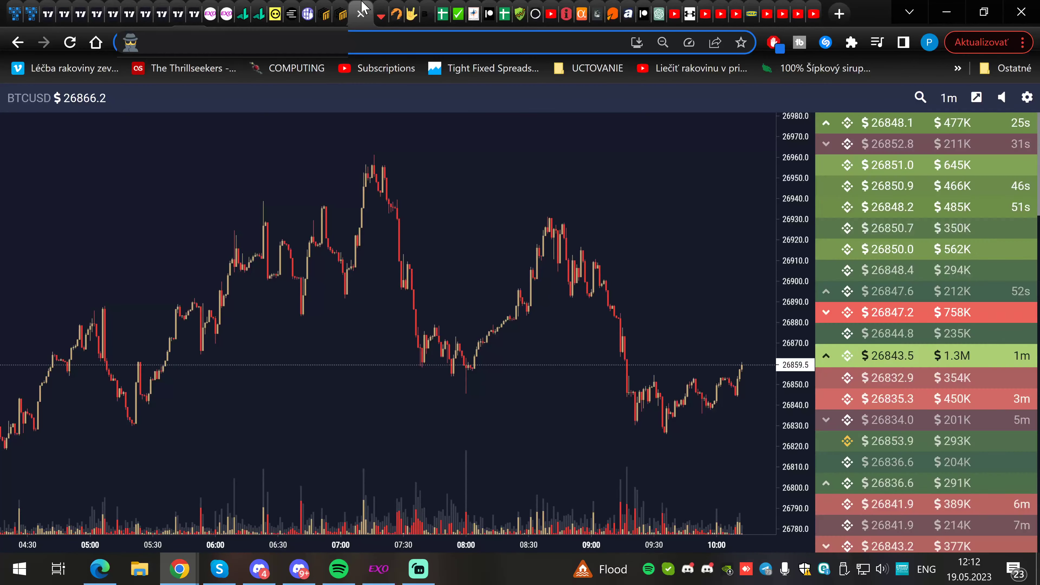
{"action": "left_click", "coordinate": [380, 15]}
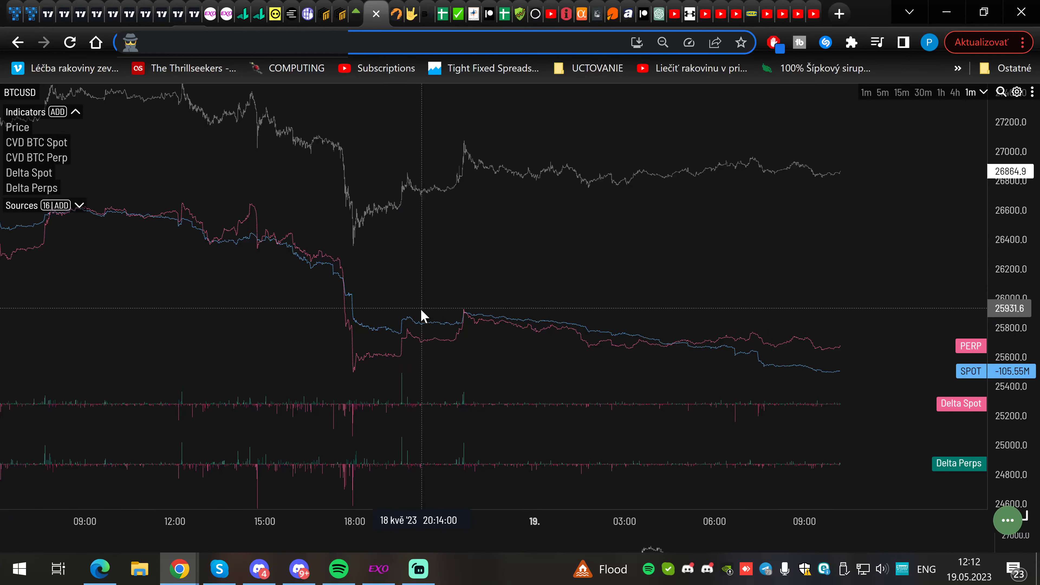
Compare the BTC spot and perpetual CVD lines with price through the 18 May sell-off around 18:00
{"action": "left_click_drag", "start_coordinate": [408, 282], "coordinate": [559, 246]}
{"action": "left_click_drag", "start_coordinate": [996, 285], "coordinate": [996, 237]}
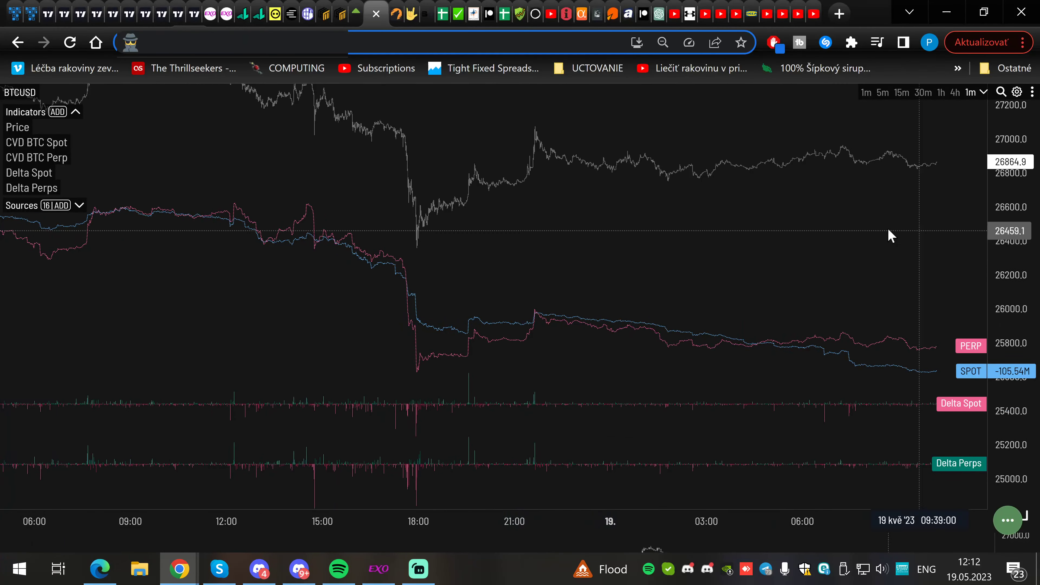
{"action": "left_click_drag", "start_coordinate": [559, 226], "coordinate": [537, 215]}
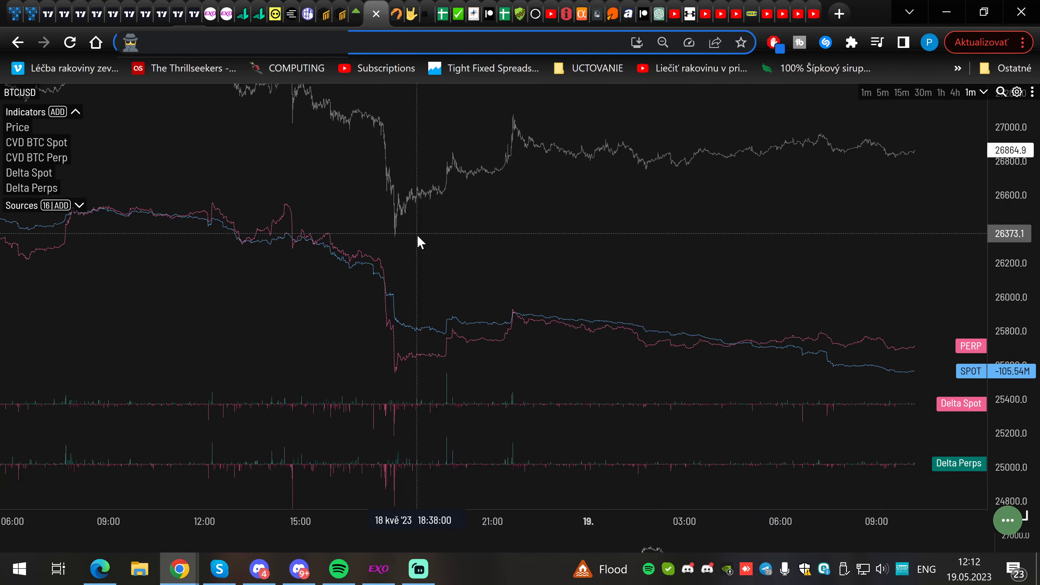
{"action": "left_click_drag", "start_coordinate": [389, 251], "coordinate": [392, 264]}
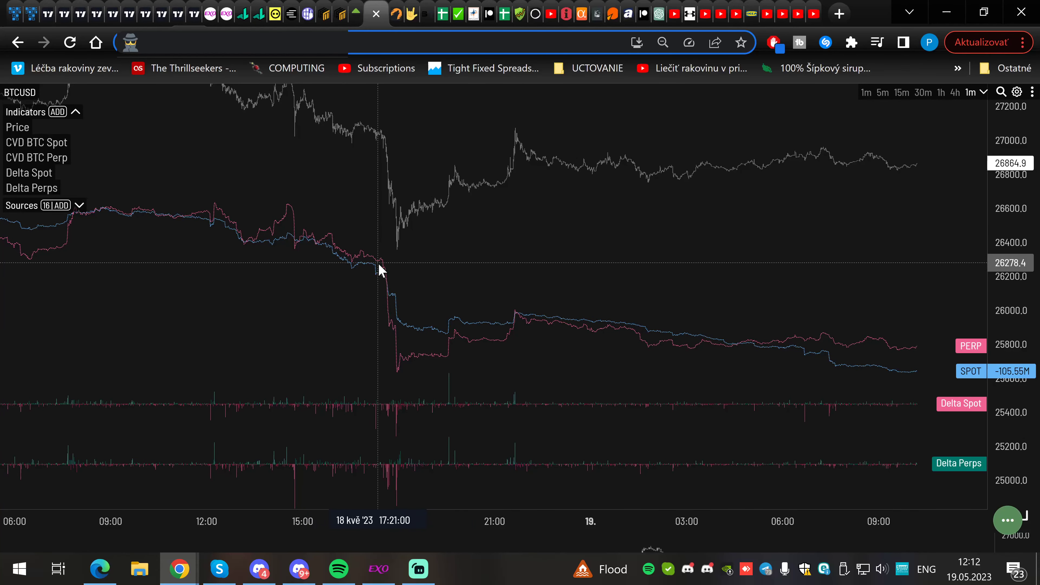
{"action": "left_click_drag", "start_coordinate": [428, 291], "coordinate": [441, 291]}
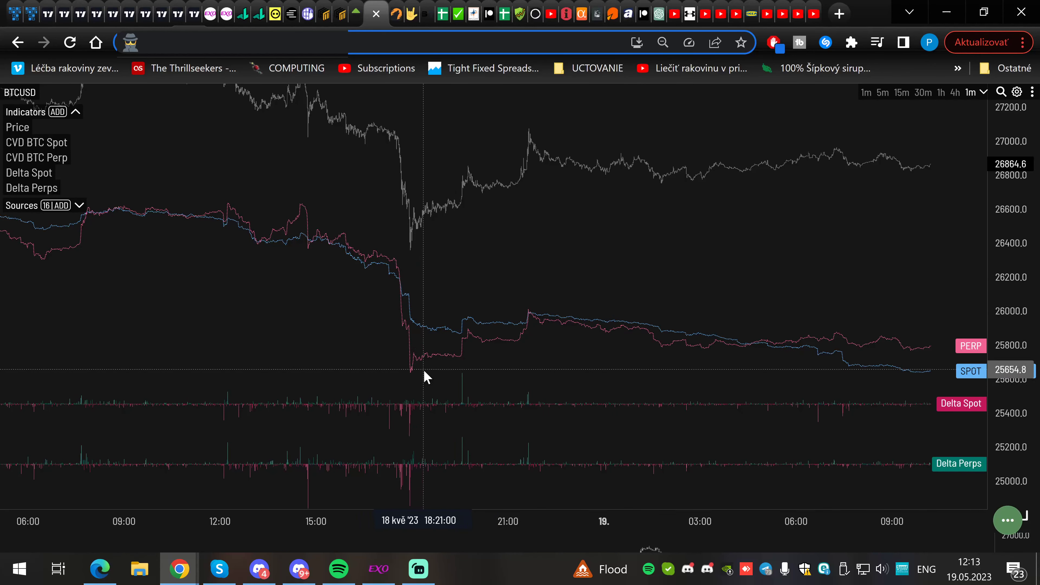
Examine how spot and perpetual CVD develop from the 18 May 17:30 drop through the 19:31 bounce into 19 May
{"action": "scroll", "coordinate": [475, 287], "scroll_direction": "up", "scroll_amount": 3}
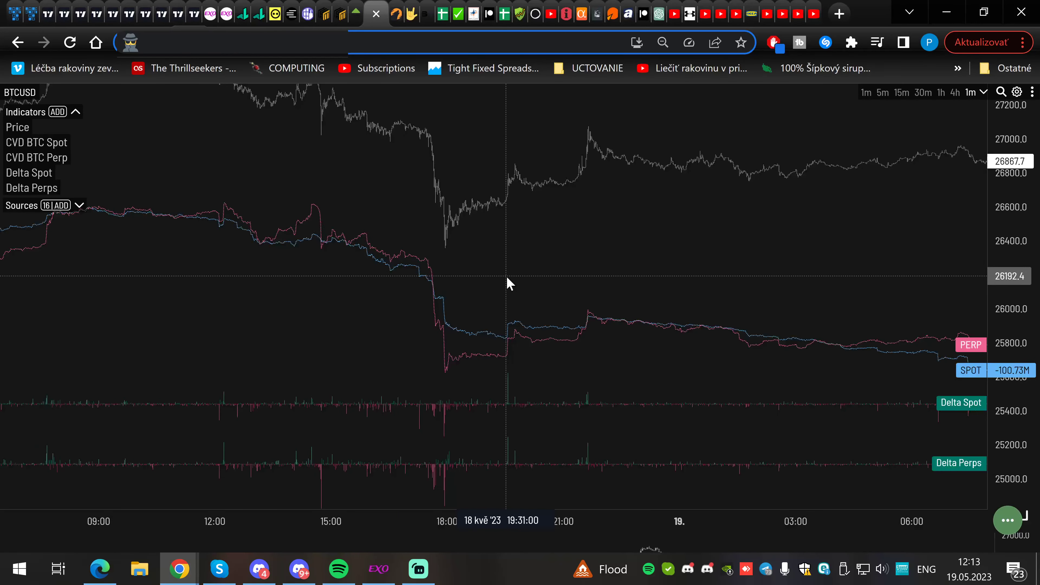
{"action": "scroll", "coordinate": [479, 282], "scroll_direction": "down", "scroll_amount": 5}
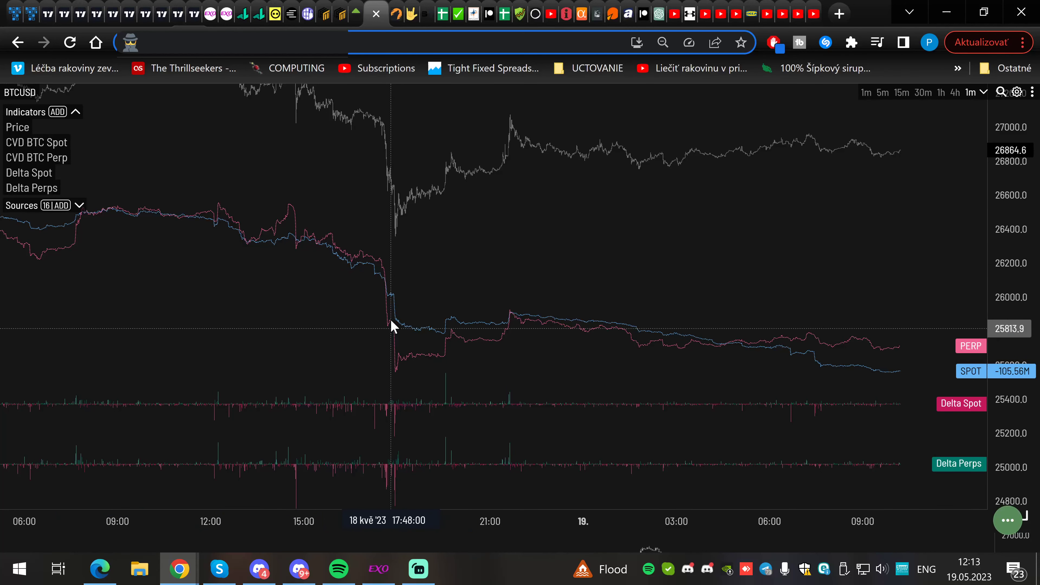
{"action": "left_click_drag", "start_coordinate": [394, 295], "coordinate": [408, 205]}
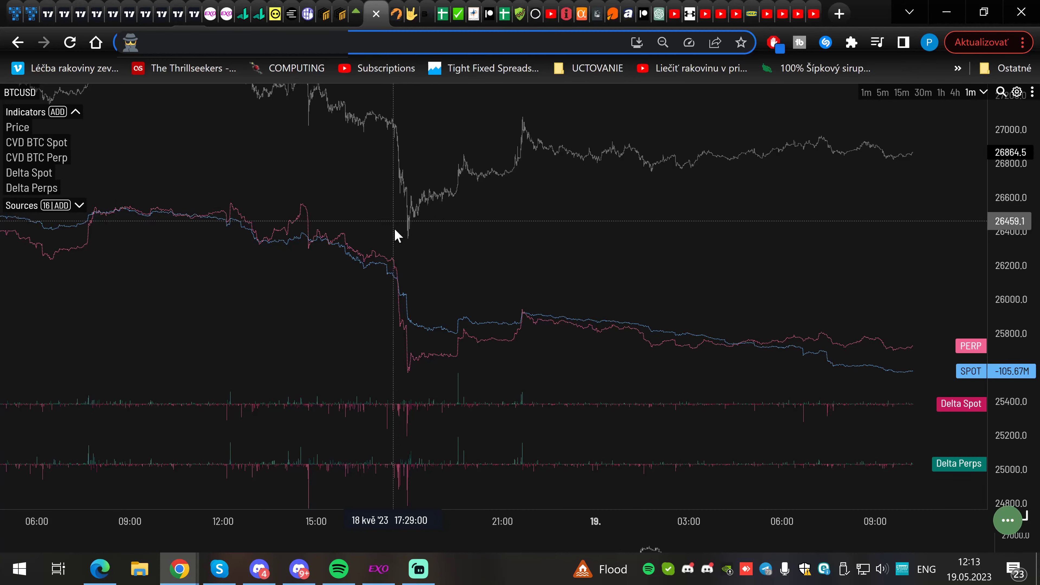
{"action": "mouse_move", "coordinate": [458, 223]}
{"action": "left_mouse_down"}
{"action": "mouse_move", "coordinate": [393, 214]}
{"action": "mouse_move", "coordinate": [461, 230]}
{"action": "left_mouse_up"}
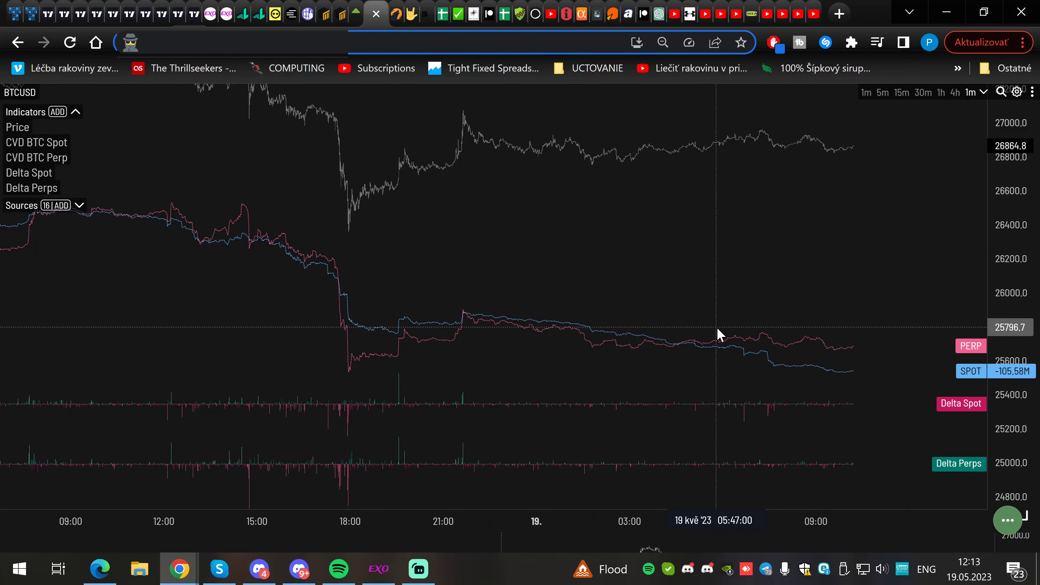
{"action": "left_click_drag", "start_coordinate": [810, 242], "coordinate": [803, 245]}
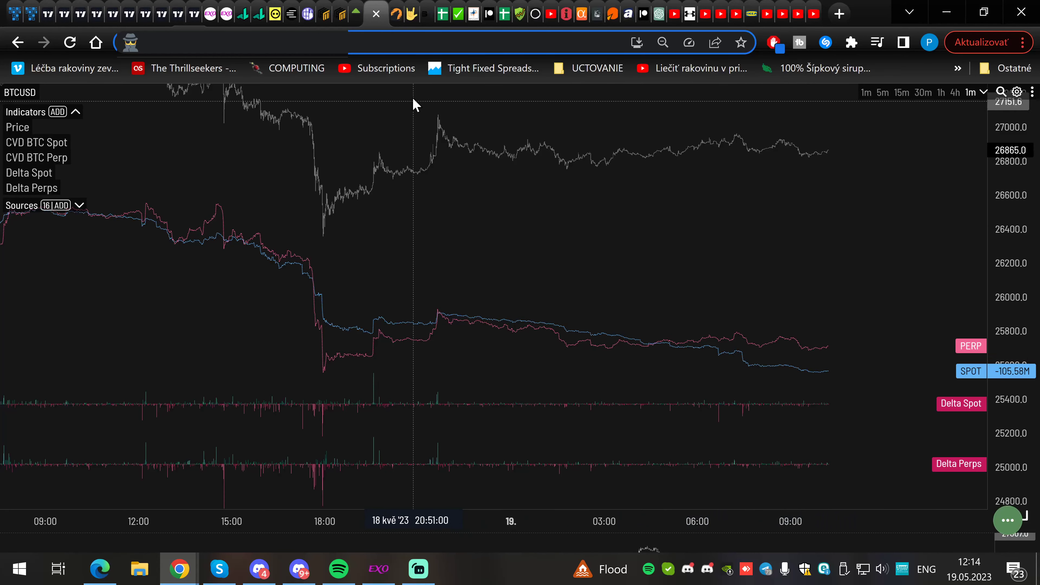
Switch to the TradingView 15-minute XAUUSD gold chart and view its price history back to mid-April
{"action": "left_click", "coordinate": [394, 7]}
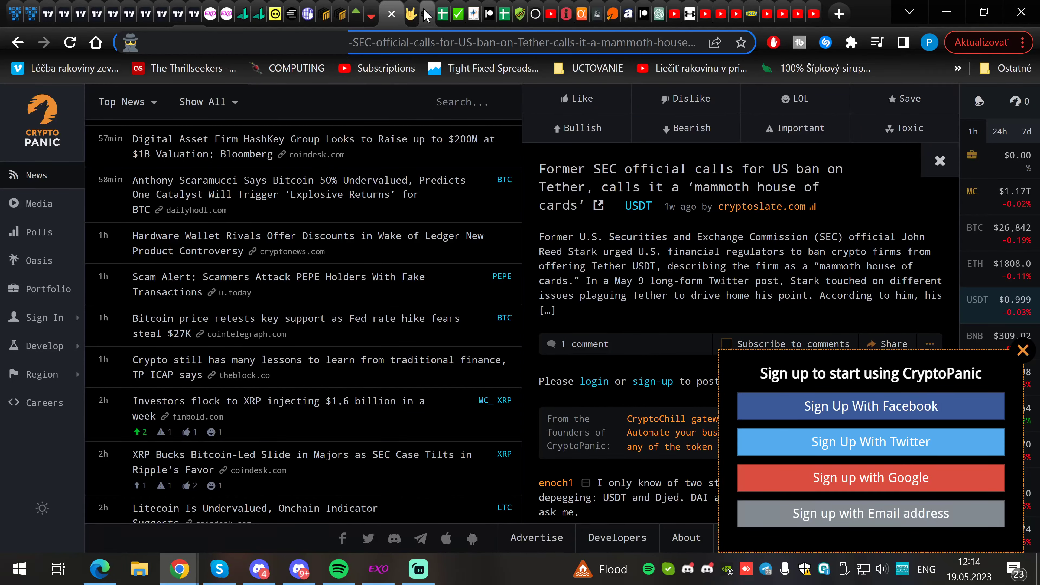
{"action": "left_click", "coordinate": [179, 6]}
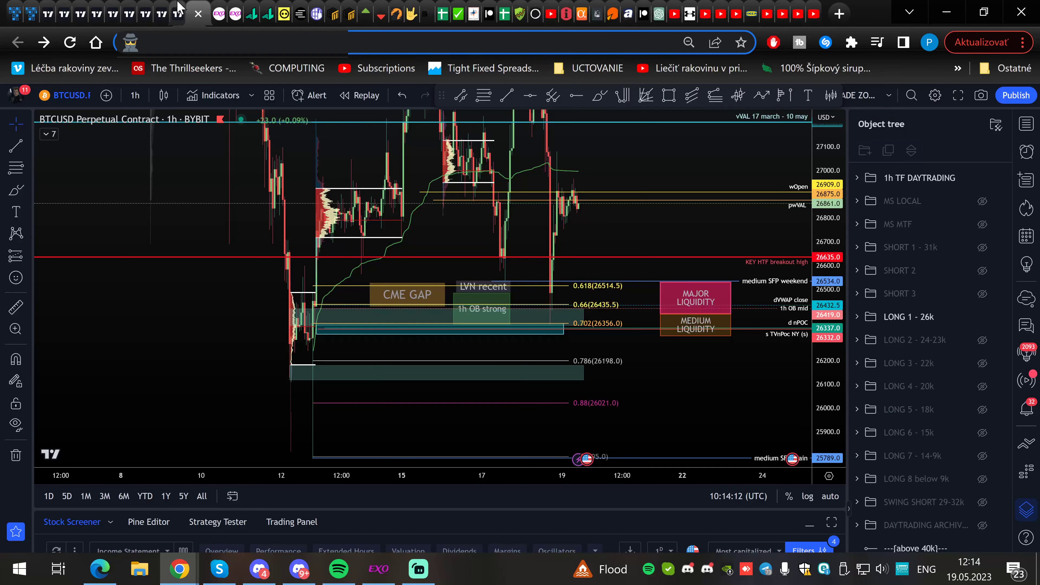
{"action": "left_click", "coordinate": [166, 6]}
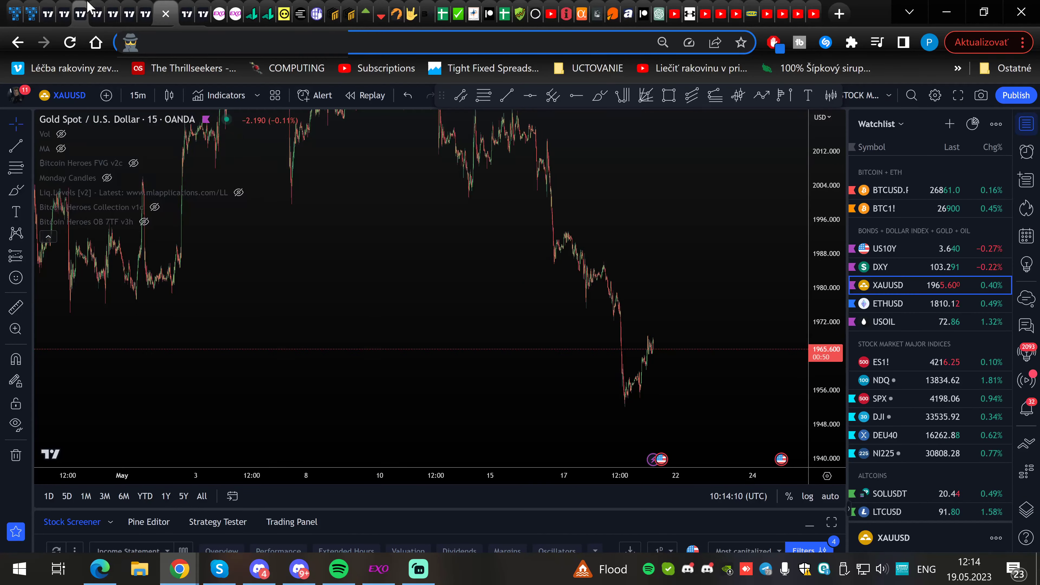
{"action": "left_click", "coordinate": [87, 6]}
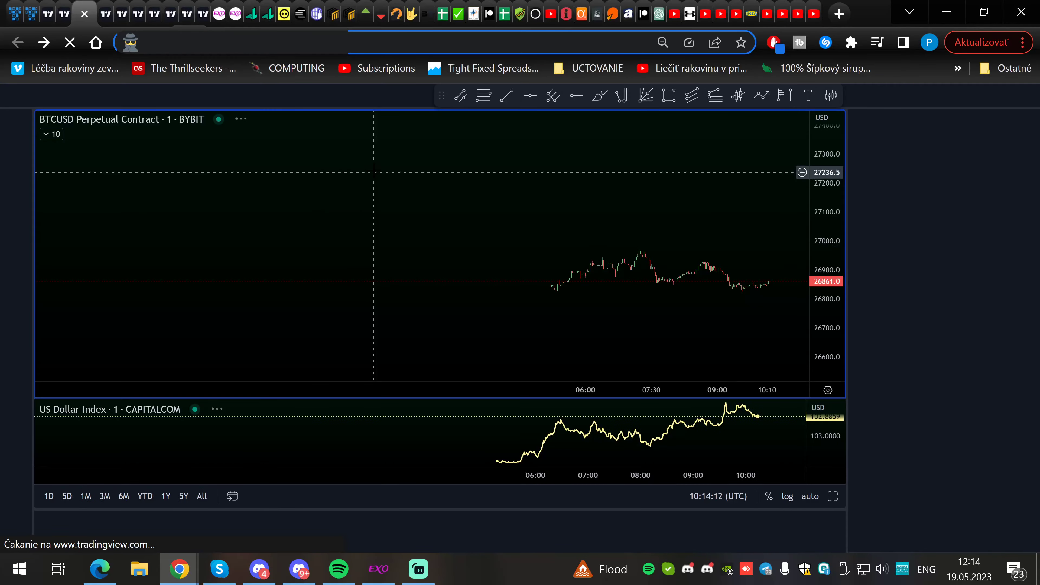
{"action": "left_click", "coordinate": [173, 8]}
{"action": "scroll", "coordinate": [485, 191], "scroll_direction": "down", "scroll_amount": 3}
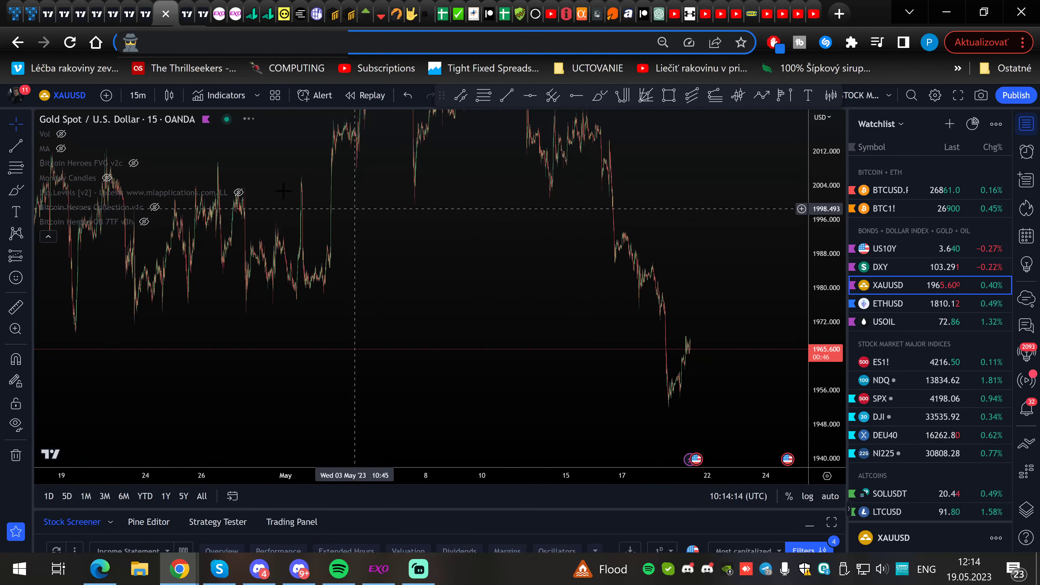
Set the chart interval to 1 hour and view the ES1! S&P 500 futures price history from February to May
{"action": "left_click", "coordinate": [139, 95]}
{"action": "left_click", "coordinate": [153, 371]}
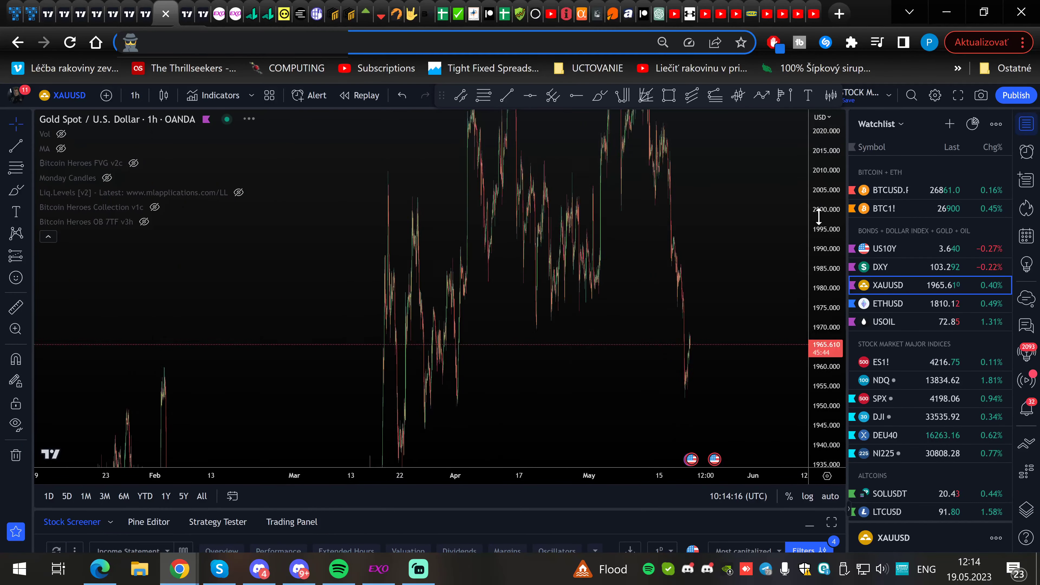
{"action": "left_click", "coordinate": [889, 362]}
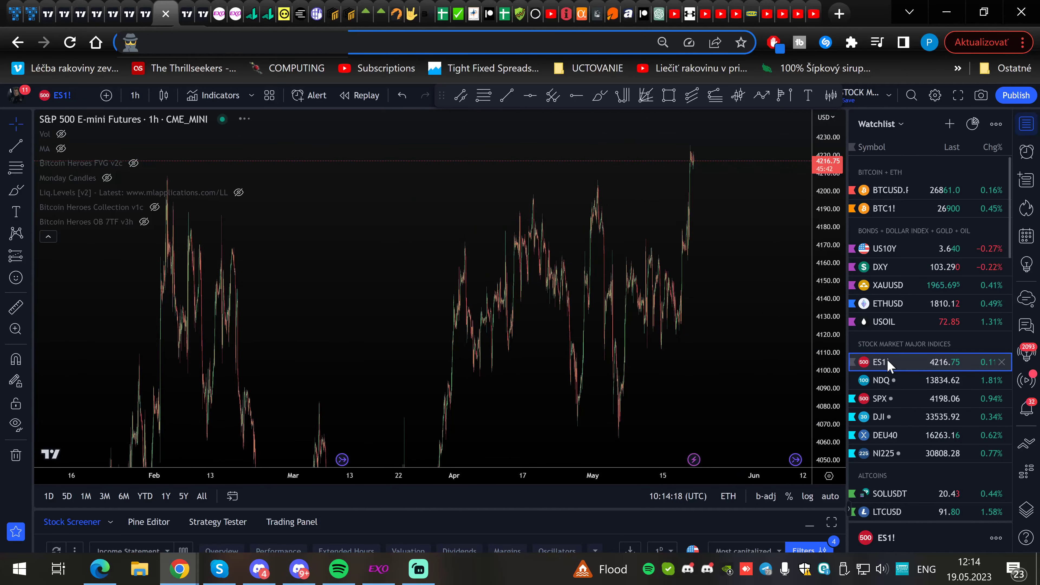
{"action": "scroll", "coordinate": [626, 220], "scroll_direction": "left", "scroll_amount": 10}
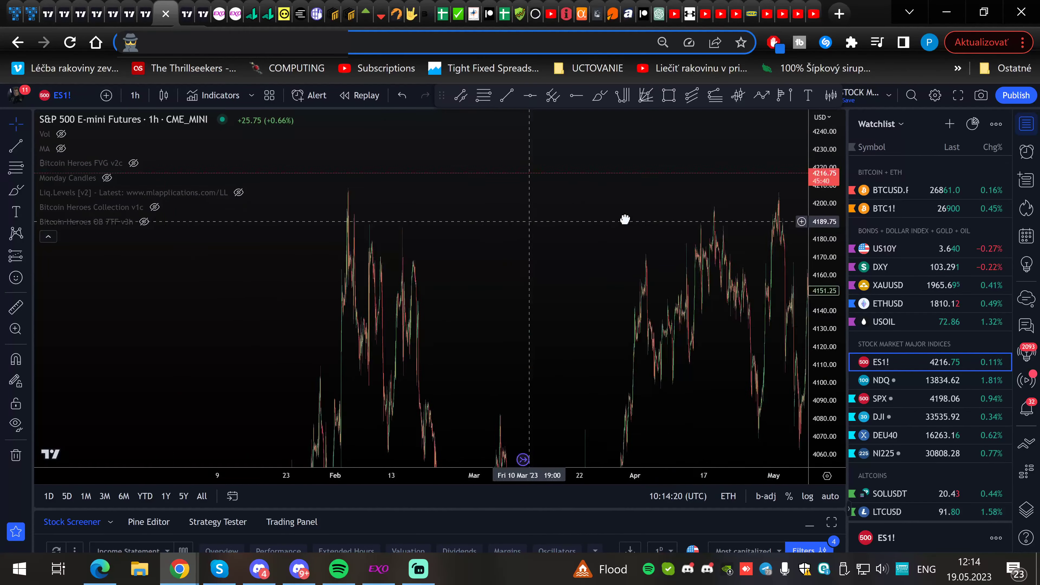
{"action": "scroll", "coordinate": [666, 184], "scroll_direction": "right", "scroll_amount": 10}
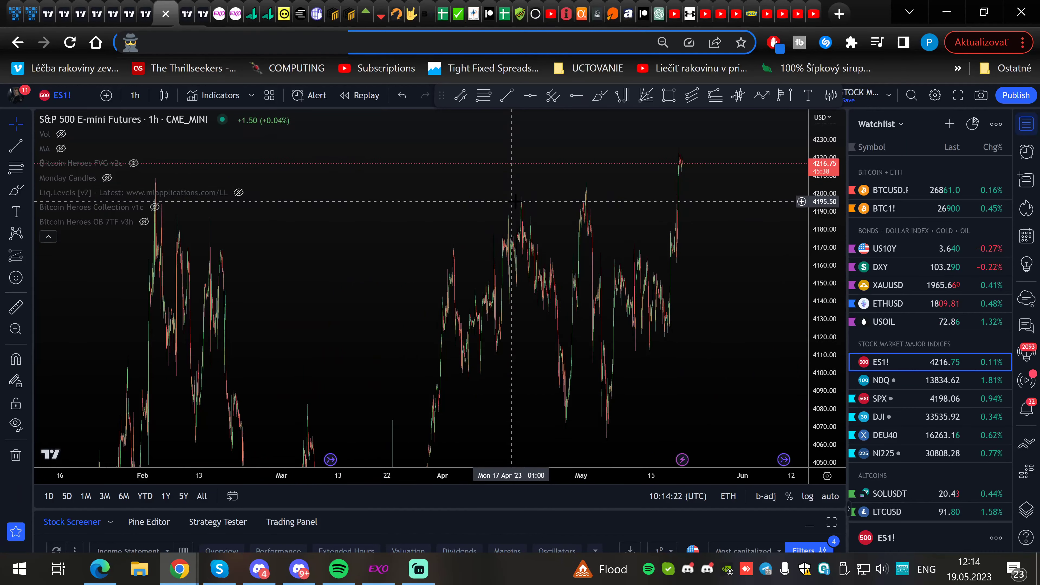
View the NDQ chart and compare the May 2023 rally with the SFP level drawn from the August 2022 high
{"action": "left_click", "coordinate": [884, 381]}
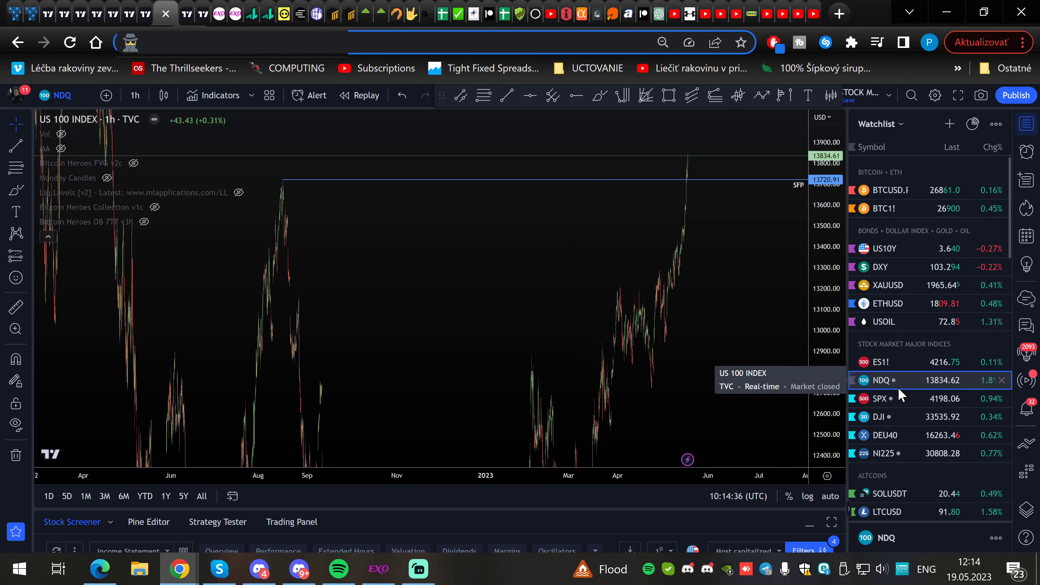
{"action": "left_click_drag", "start_coordinate": [391, 222], "coordinate": [497, 258]}
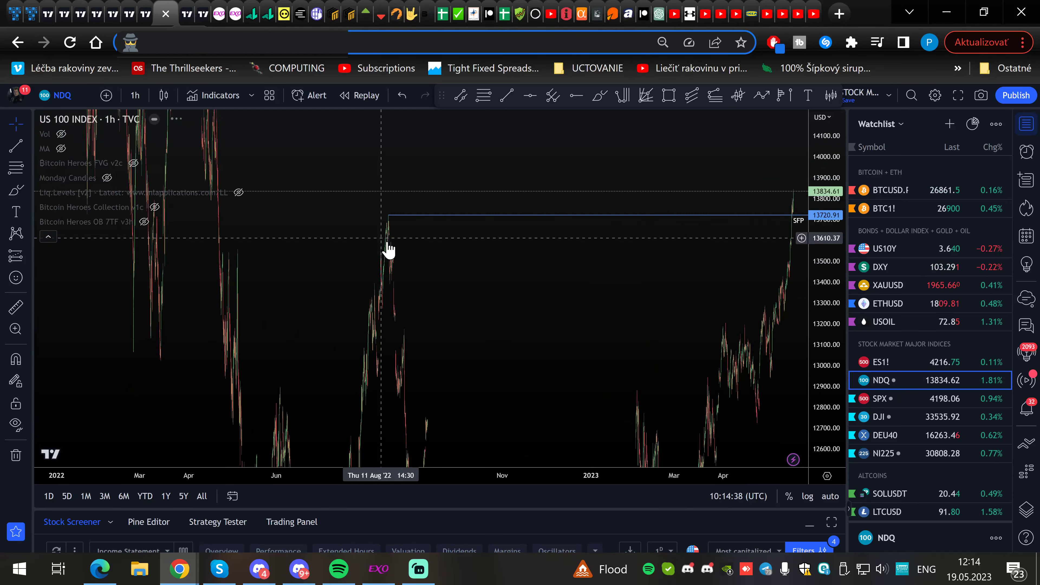
{"action": "scroll", "coordinate": [582, 246], "scroll_direction": "right", "scroll_amount": 4}
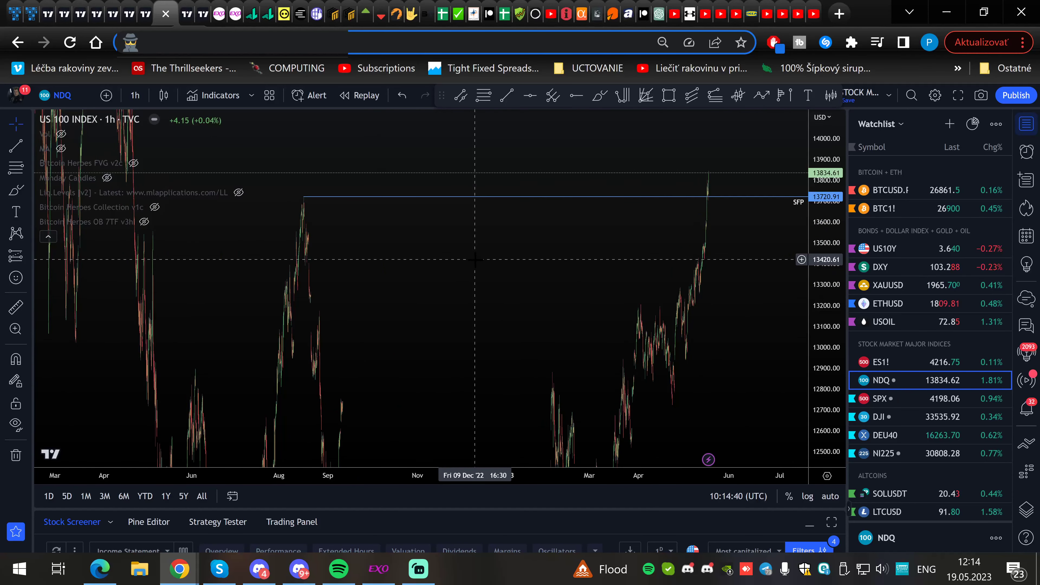
Switch to the 1-minute BTCUSD chart with ES1! and the US Dollar Index and compare them around the 18 May 18:00 low
{"action": "left_click", "coordinate": [81, 13]}
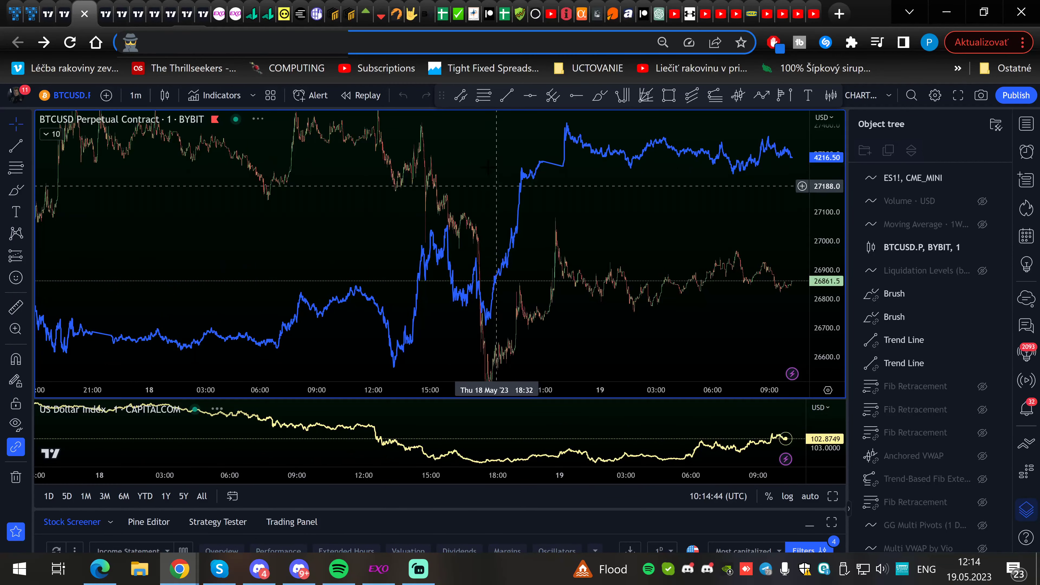
{"action": "left_click_drag", "start_coordinate": [491, 162], "coordinate": [549, 183]}
{"action": "left_click_drag", "start_coordinate": [675, 232], "coordinate": [630, 158]}
{"action": "mouse_move", "coordinate": [528, 156]}
{"action": "left_mouse_down"}
{"action": "mouse_move", "coordinate": [550, 152]}
{"action": "mouse_move", "coordinate": [528, 167]}
{"action": "left_mouse_up"}
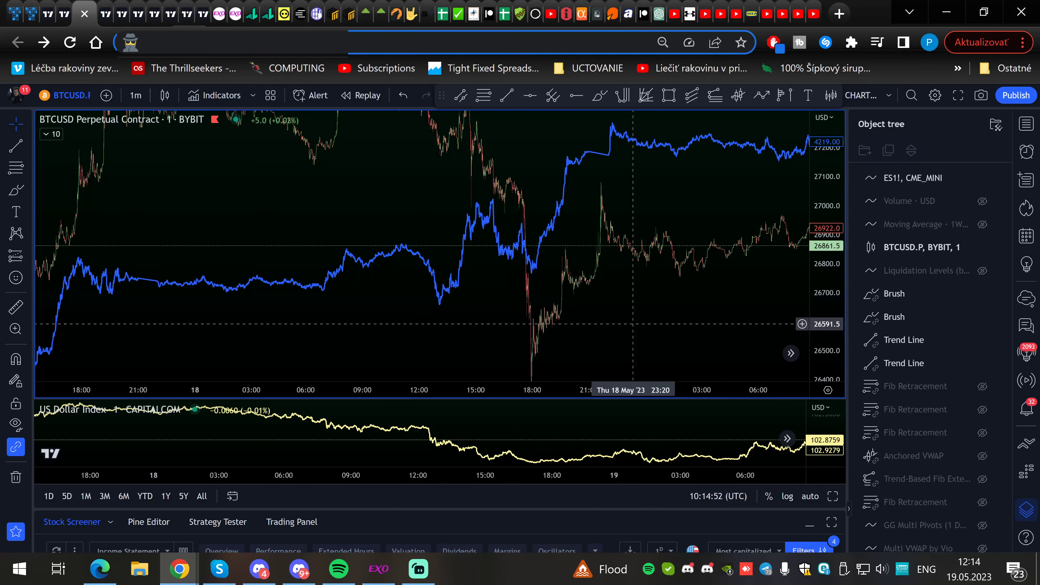
{"action": "left_click_drag", "start_coordinate": [600, 212], "coordinate": [630, 209]}
{"action": "scroll", "coordinate": [604, 224], "scroll_direction": "up", "scroll_amount": 7}
{"action": "scroll", "coordinate": [503, 330], "scroll_direction": "up", "scroll_amount": 1}
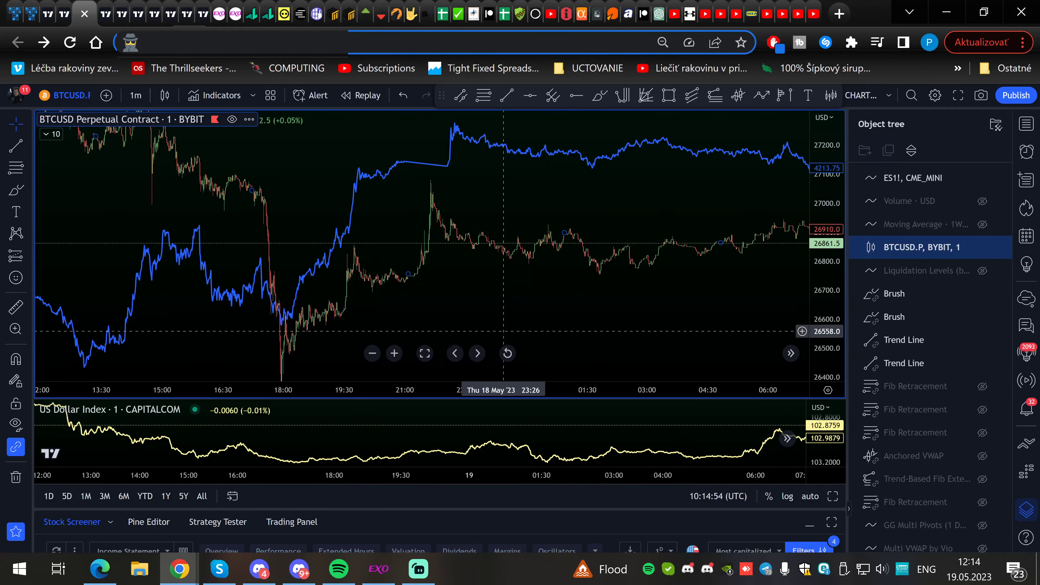
{"action": "left_click_drag", "start_coordinate": [438, 336], "coordinate": [613, 302]}
{"action": "scroll", "coordinate": [613, 302], "scroll_direction": "up", "scroll_amount": 3}
{"action": "left_click_drag", "start_coordinate": [526, 310], "coordinate": [626, 331]}
{"action": "scroll", "coordinate": [626, 331], "scroll_direction": "left", "scroll_amount": 2}
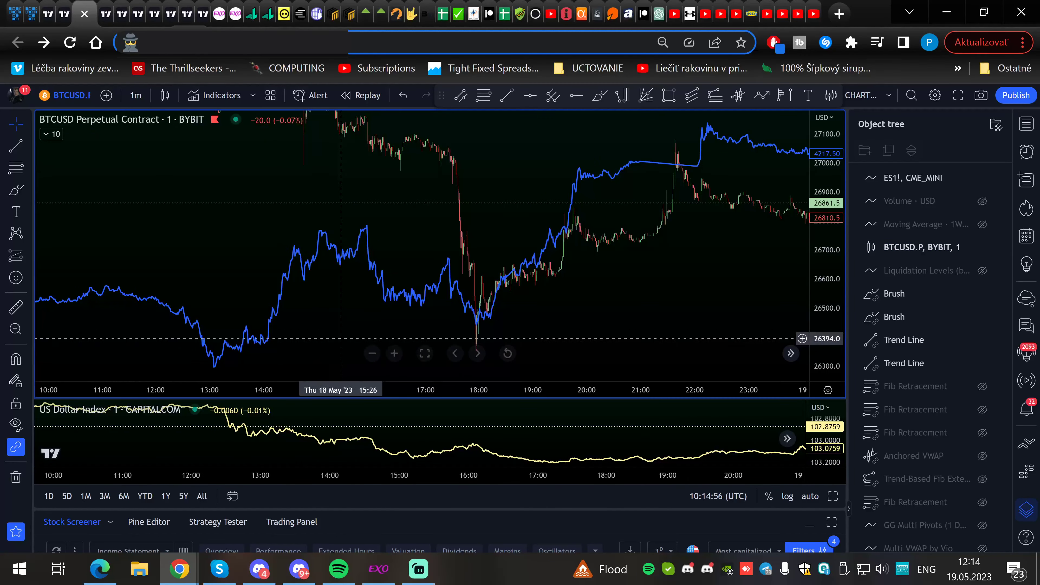
{"action": "scroll", "coordinate": [384, 236], "scroll_direction": "left", "scroll_amount": 2}
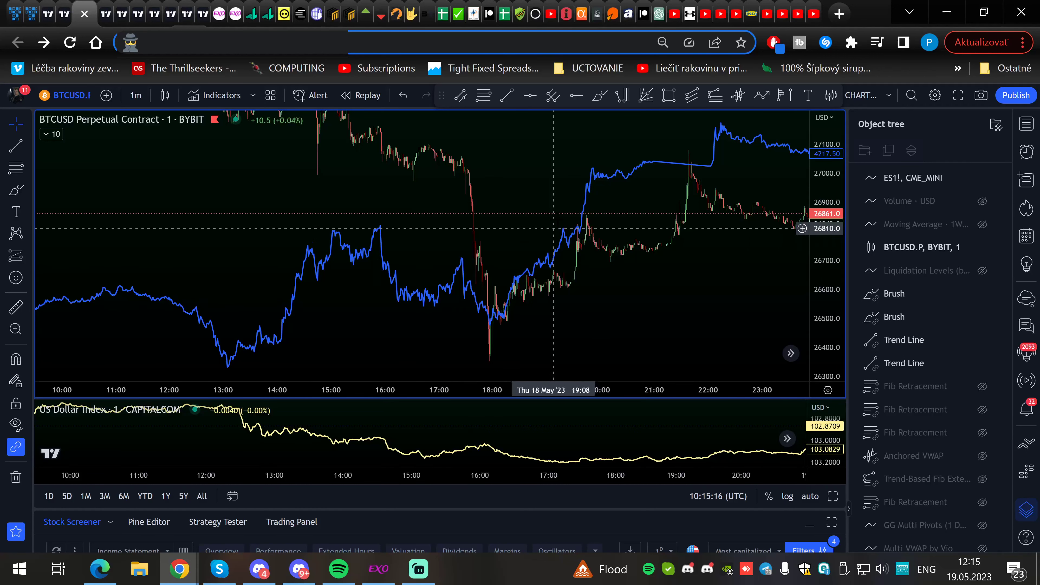
Compare BTCUSD with ES1! and the US Dollar Index from the 18 May rebound through the 19 May morning
{"action": "left_click_drag", "start_coordinate": [643, 318], "coordinate": [615, 319]}
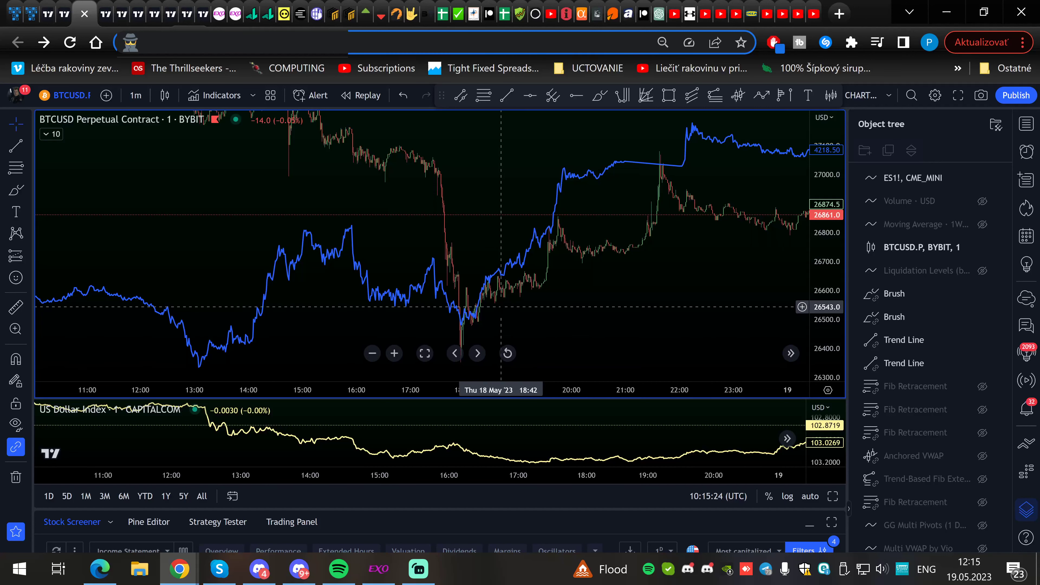
{"action": "scroll", "coordinate": [627, 295], "scroll_direction": "down", "scroll_amount": 5}
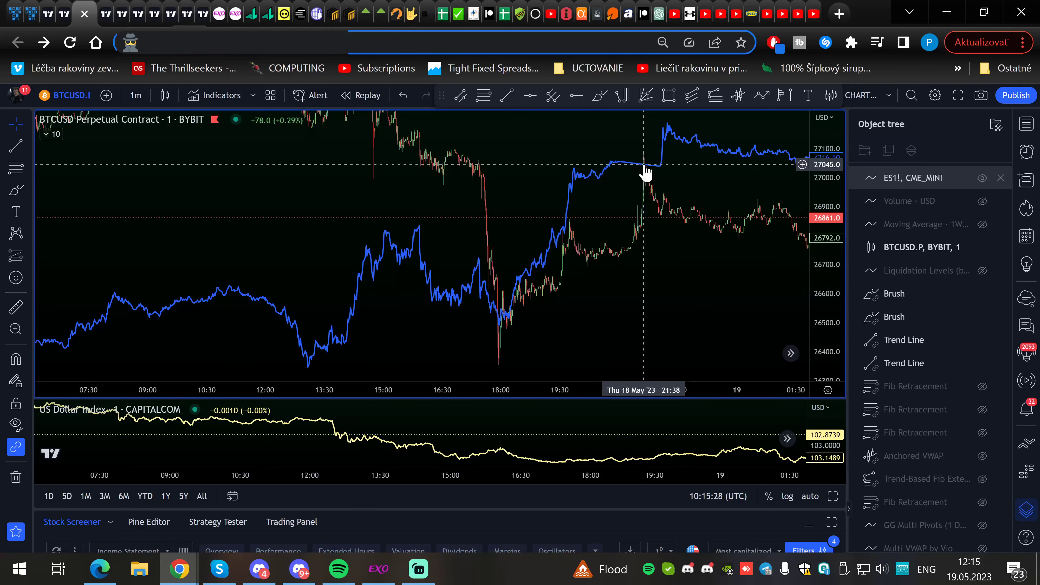
{"action": "left_click_drag", "start_coordinate": [706, 323], "coordinate": [360, 314]}
{"action": "scroll", "coordinate": [399, 299], "scroll_direction": "down", "scroll_amount": 3}
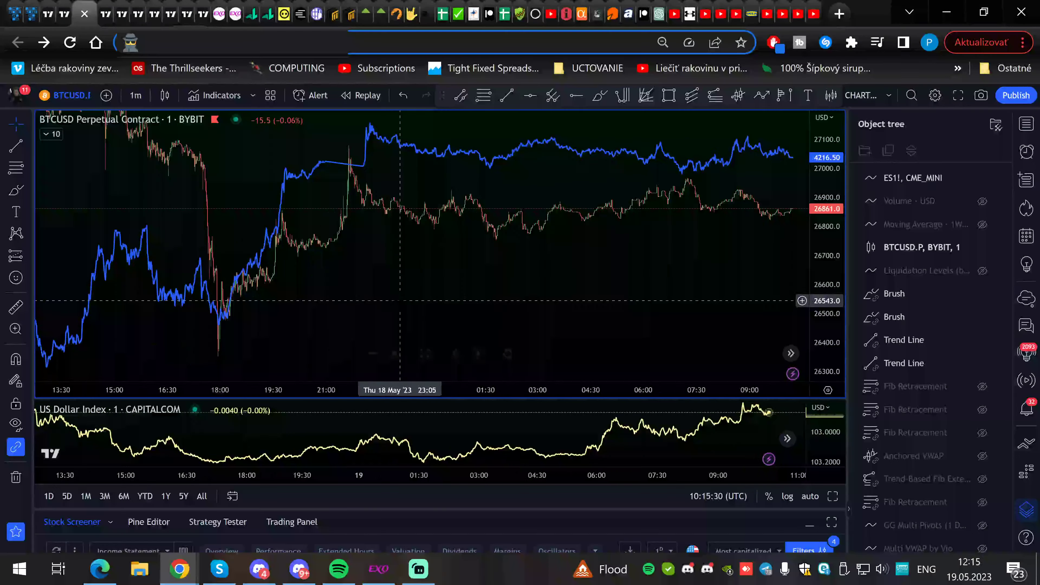
{"action": "left_click_drag", "start_coordinate": [618, 288], "coordinate": [535, 291]}
{"action": "scroll", "coordinate": [488, 305], "scroll_direction": "down", "scroll_amount": 2}
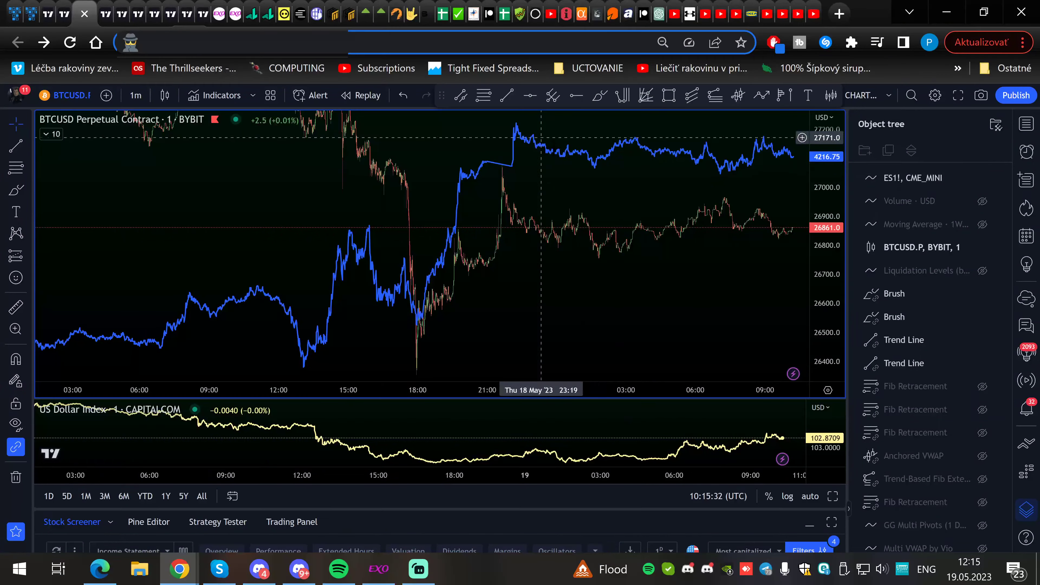
{"action": "left_click_drag", "start_coordinate": [743, 269], "coordinate": [628, 254]}
{"action": "left_click_drag", "start_coordinate": [719, 176], "coordinate": [751, 158]}
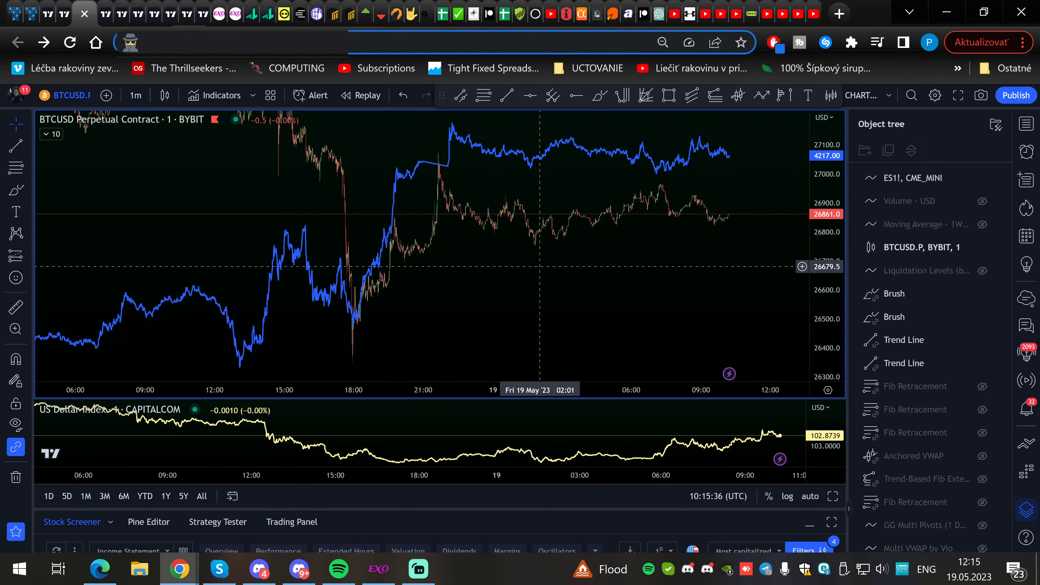
{"action": "left_click_drag", "start_coordinate": [608, 274], "coordinate": [653, 303]}
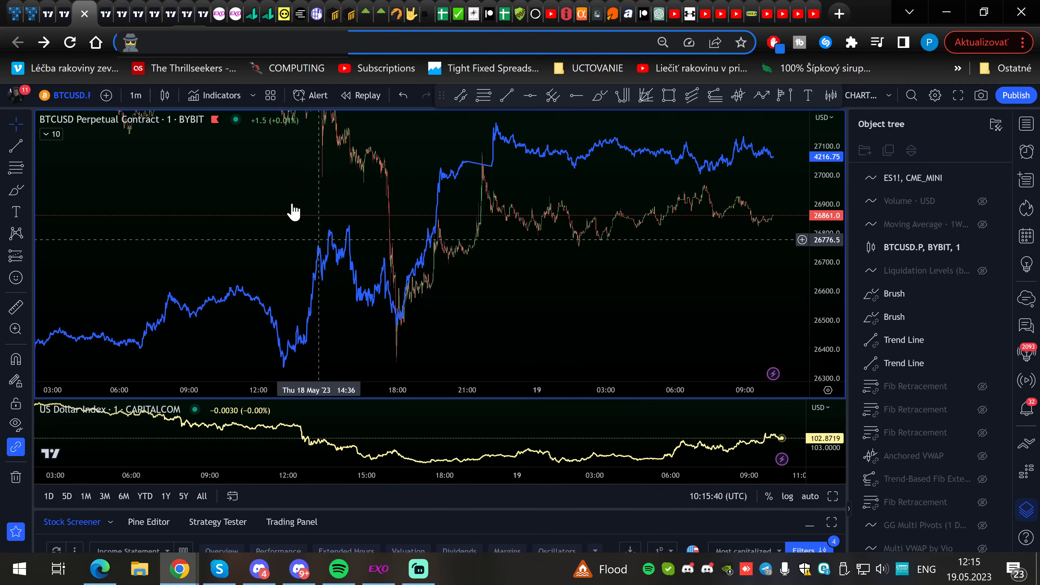
Switch to the 1-hour ETHUSD Binance chart and view the candles from 9 to 19 May
{"action": "left_click", "coordinate": [169, 7]}
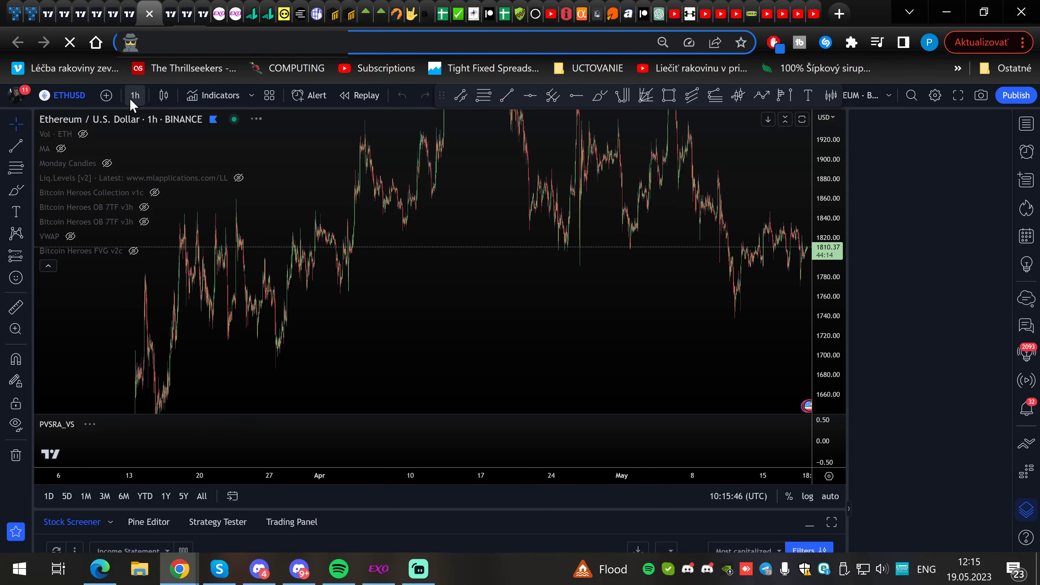
{"action": "left_click_drag", "start_coordinate": [404, 291], "coordinate": [435, 294]}
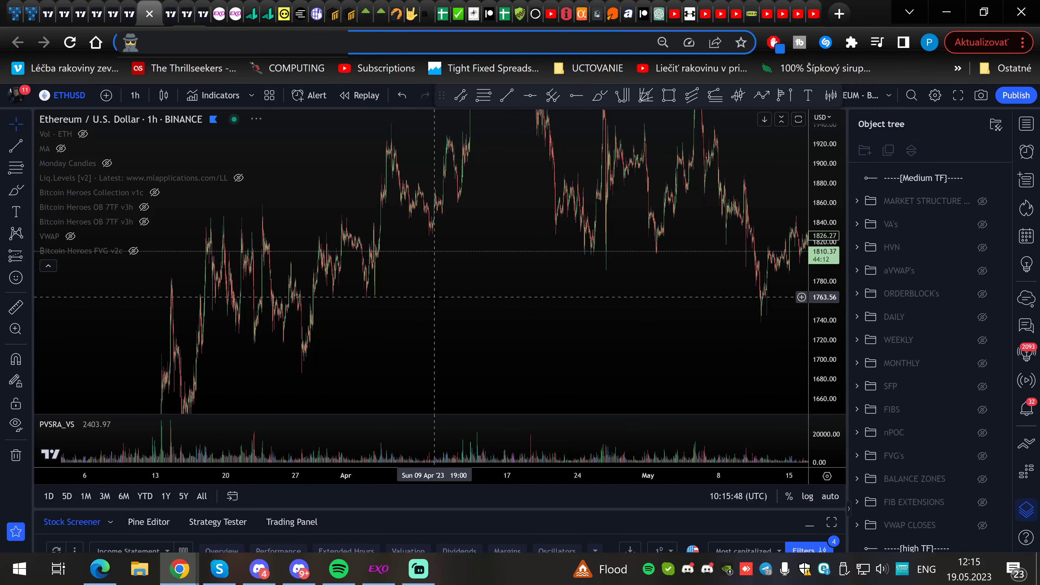
{"action": "scroll", "coordinate": [573, 313], "scroll_direction": "up", "scroll_amount": 4}
{"action": "left_click_drag", "start_coordinate": [587, 315], "coordinate": [343, 313]}
{"action": "scroll", "coordinate": [341, 311], "scroll_direction": "up", "scroll_amount": 8}
{"action": "left_click_drag", "start_coordinate": [262, 319], "coordinate": [711, 307]}
{"action": "scroll", "coordinate": [714, 308], "scroll_direction": "up", "scroll_amount": 5}
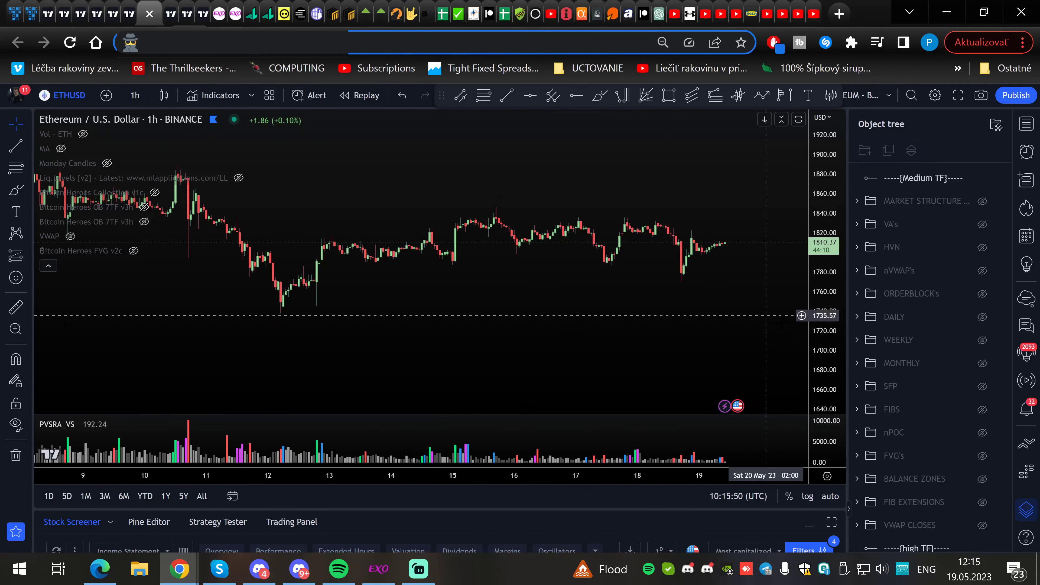
Brush an oval under the 13–18 May ETHUSD lows, a circle around the 18 May low and a rising stroke to 19 May
{"action": "left_click_drag", "start_coordinate": [802, 338], "coordinate": [793, 39]}
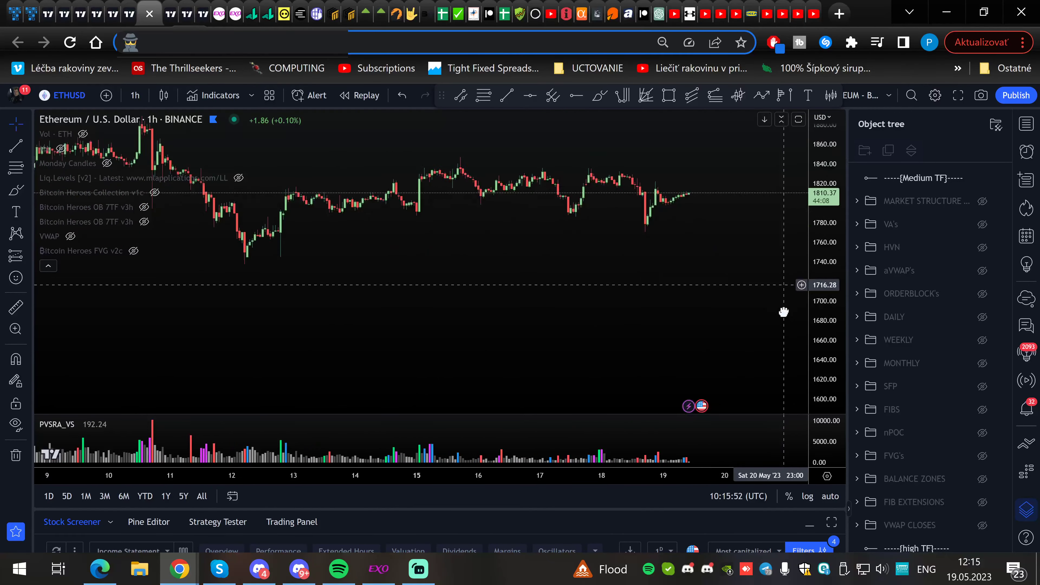
{"action": "left_click_drag", "start_coordinate": [784, 312], "coordinate": [784, 321]}
{"action": "left_click_drag", "start_coordinate": [831, 295], "coordinate": [829, 168]}
{"action": "left_click_drag", "start_coordinate": [677, 201], "coordinate": [681, 207]}
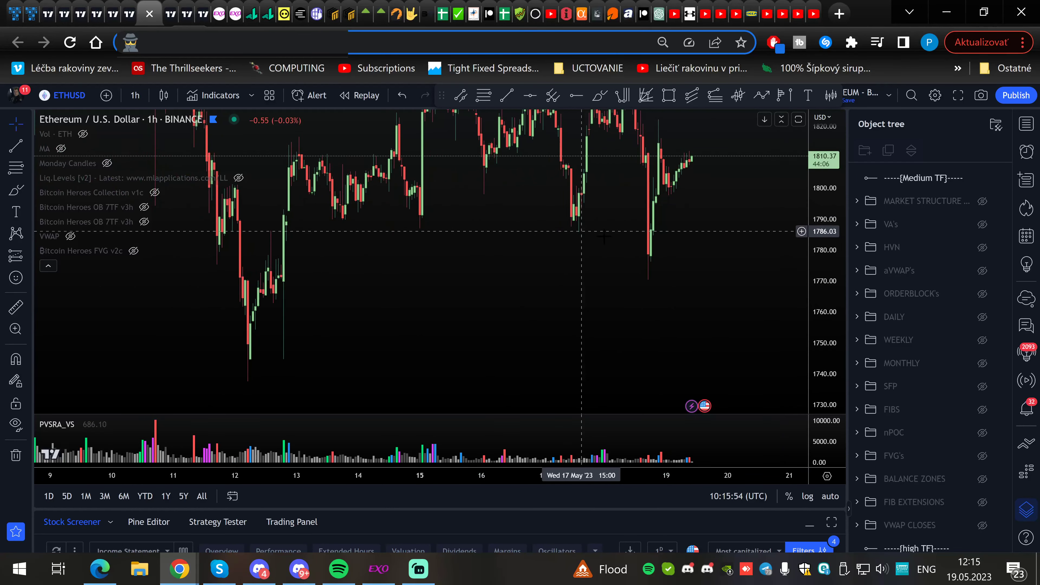
{"action": "mouse_move", "coordinate": [584, 238]}
{"action": "left_mouse_down"}
{"action": "mouse_move", "coordinate": [591, 247]}
{"action": "mouse_move", "coordinate": [515, 225]}
{"action": "mouse_move", "coordinate": [380, 217]}
{"action": "mouse_move", "coordinate": [314, 246]}
{"action": "mouse_move", "coordinate": [557, 280]}
{"action": "mouse_move", "coordinate": [597, 236]}
{"action": "left_mouse_up"}
{"action": "left_click", "coordinate": [599, 95]}
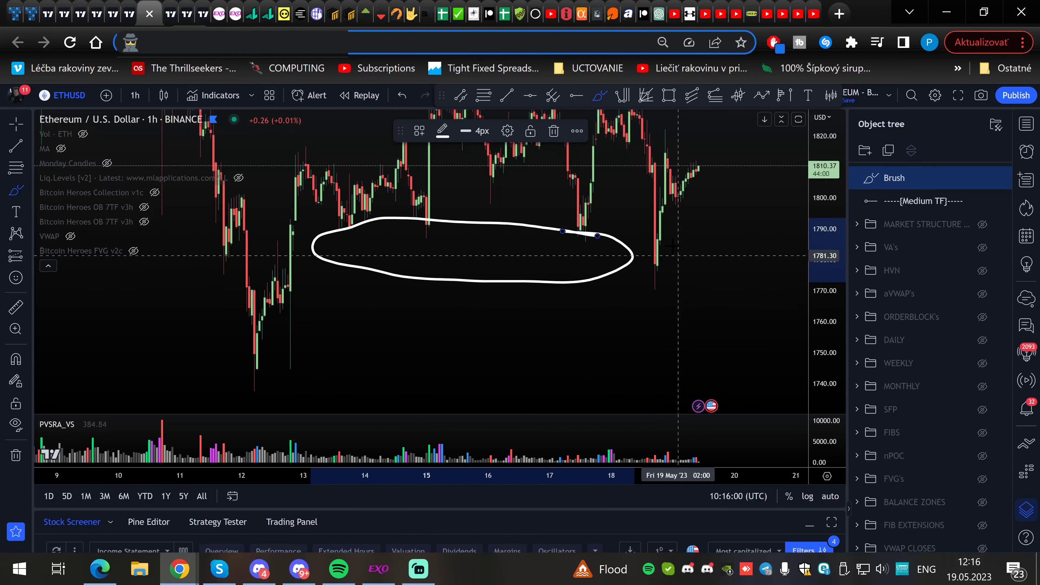
{"action": "mouse_move", "coordinate": [678, 255]}
{"action": "left_mouse_down"}
{"action": "mouse_move", "coordinate": [622, 248]}
{"action": "mouse_move", "coordinate": [667, 265]}
{"action": "mouse_move", "coordinate": [670, 252]}
{"action": "left_mouse_up"}
{"action": "left_click_drag", "start_coordinate": [645, 266], "coordinate": [699, 150]}
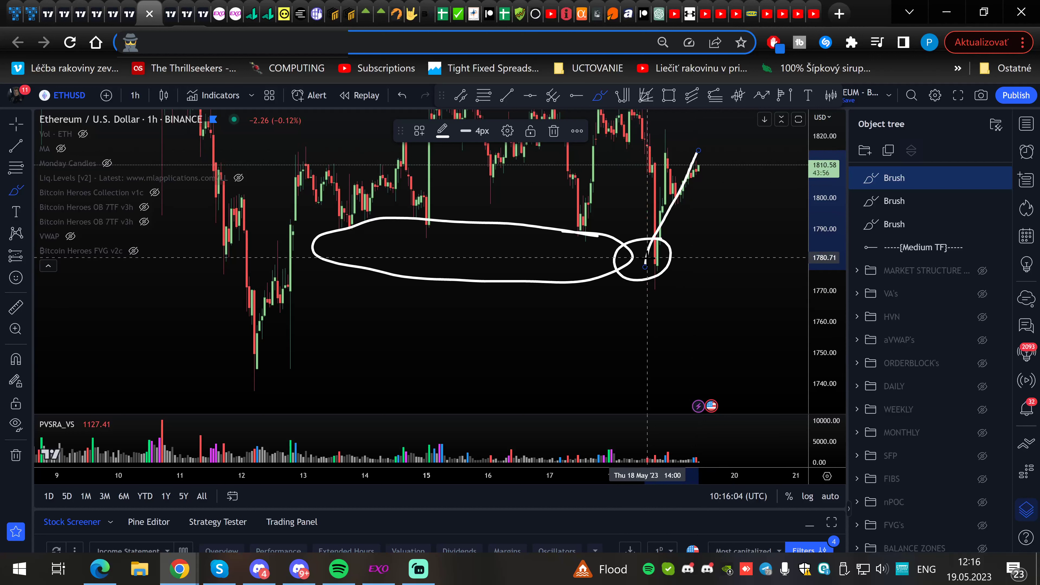